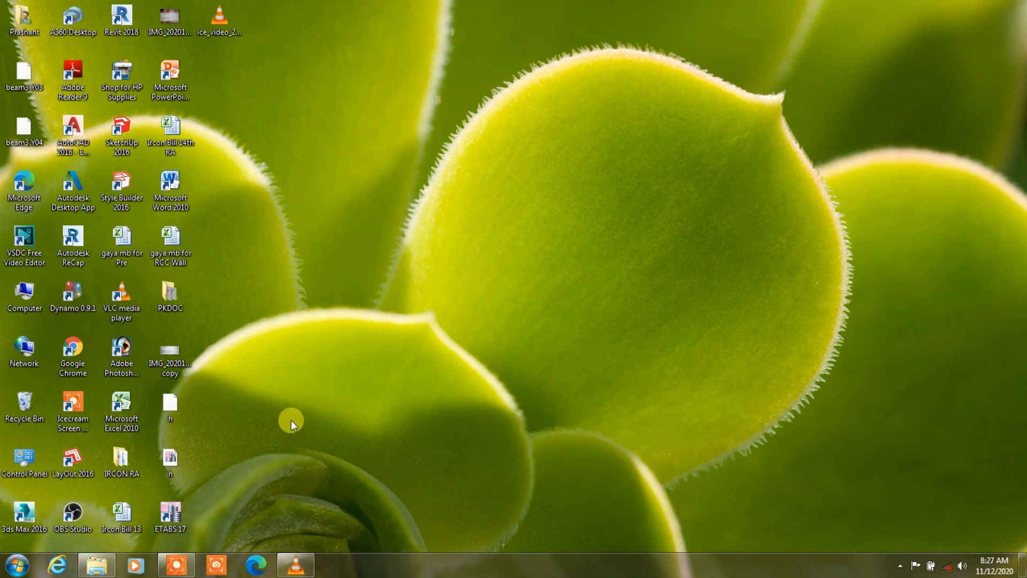
right_click(284, 323)
left_click(310, 358)
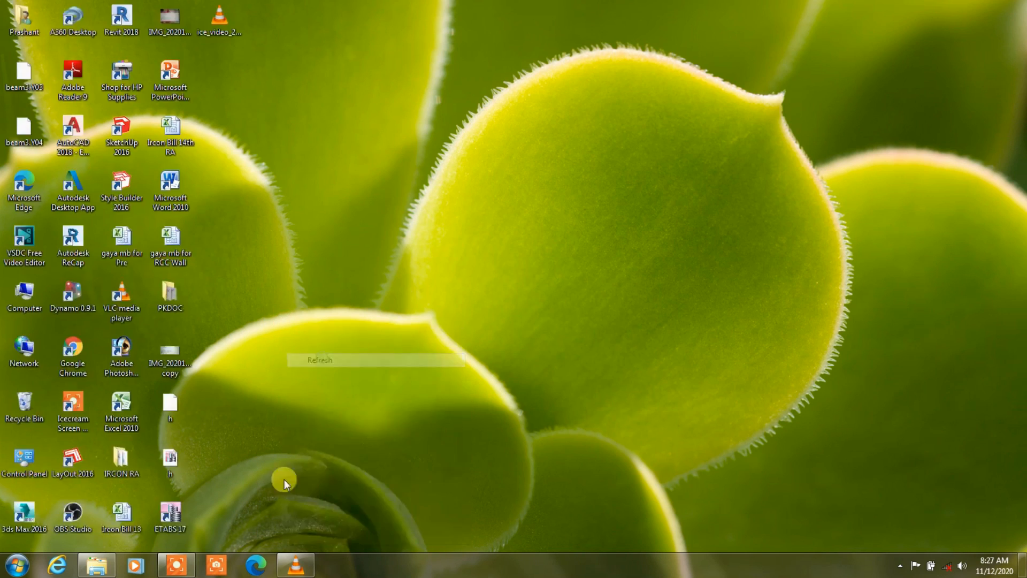
left_click(181, 518)
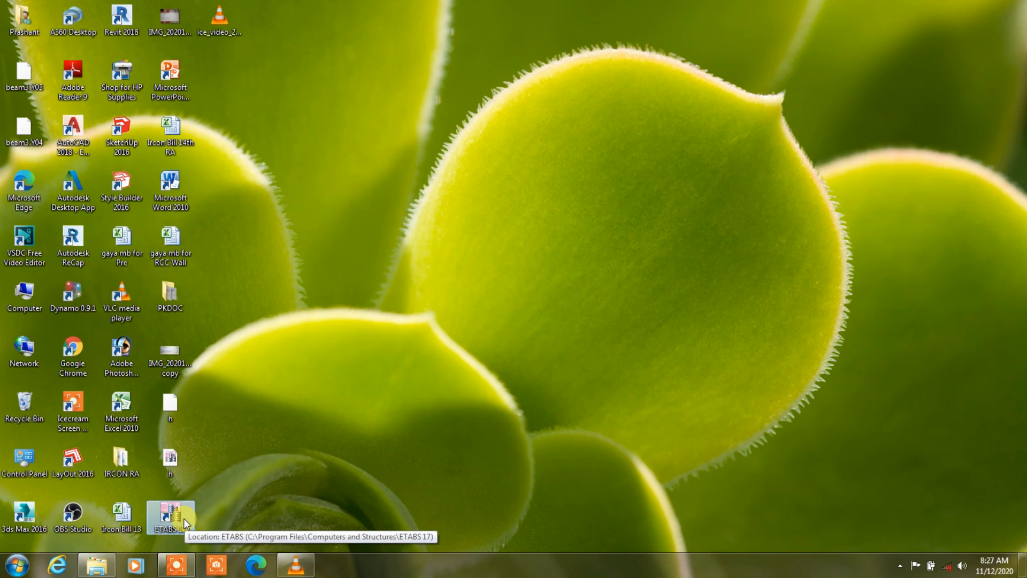
left_click(209, 454)
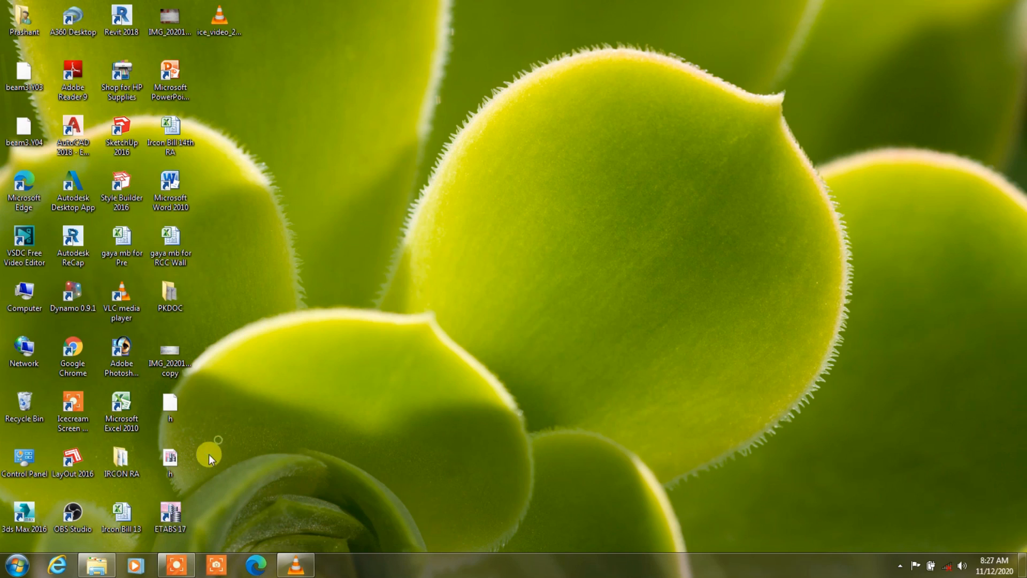
left_click(171, 516)
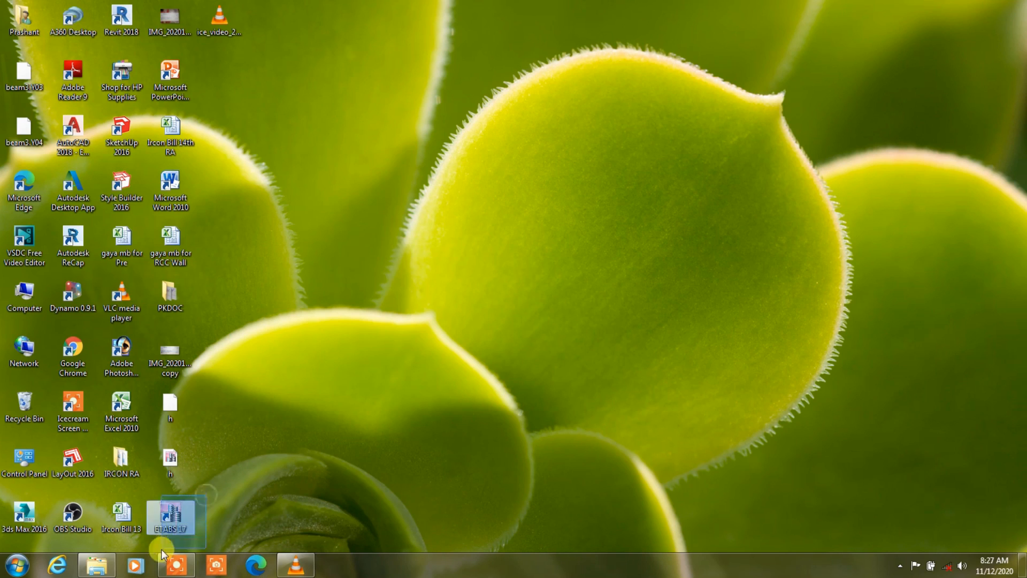
left_click(238, 454)
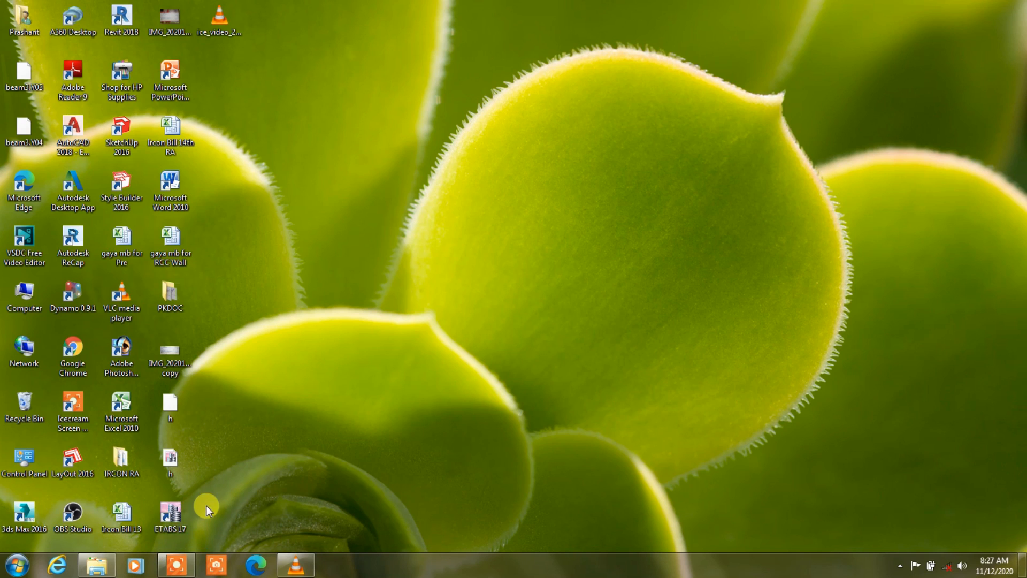
left_click_drag(160, 544, 160, 543)
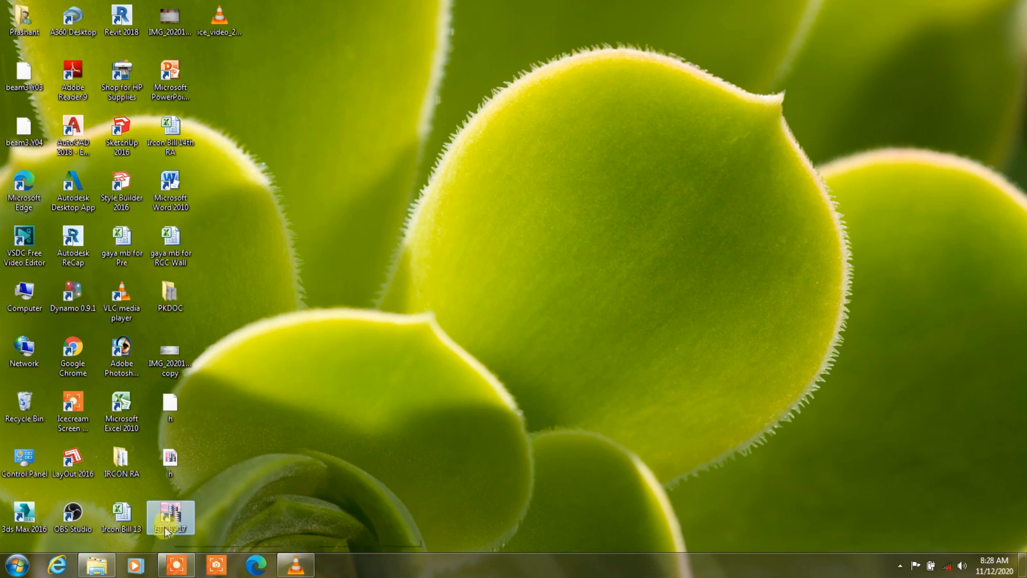
left_click_drag(214, 498, 170, 540)
Launch ETABS 17 from the desktop and start a new model.
right_click(171, 514)
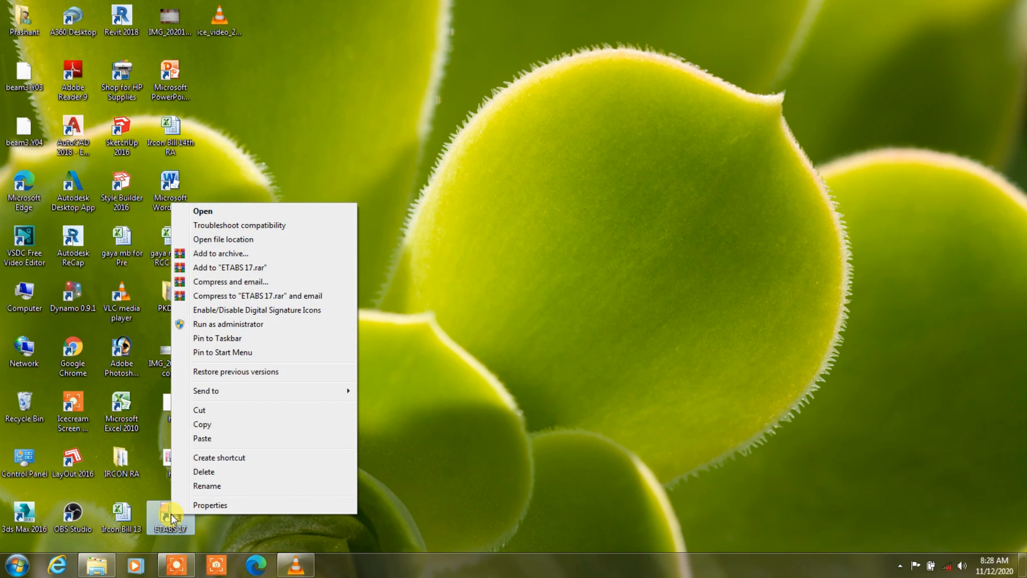
left_click(211, 211)
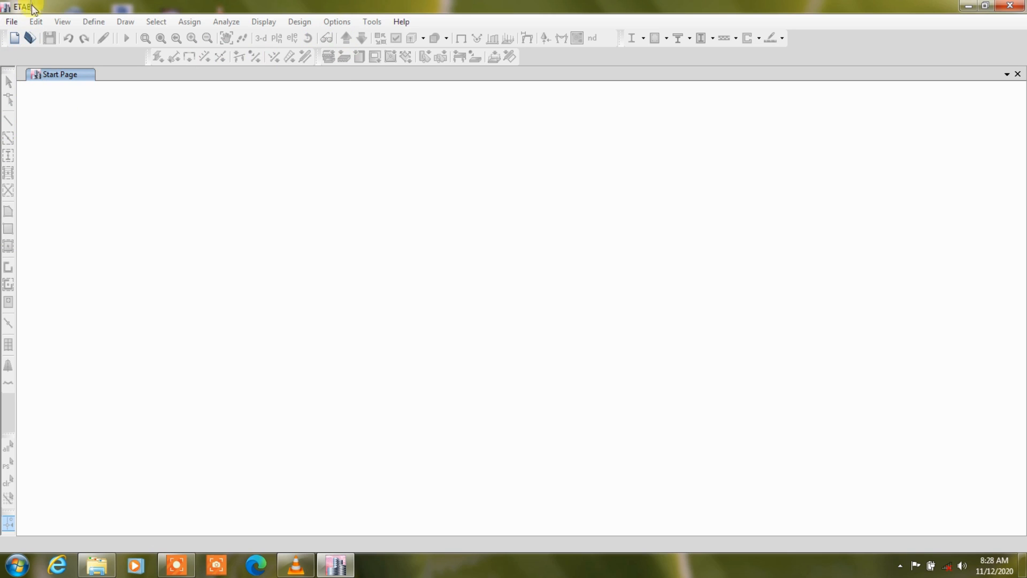
left_click(10, 26)
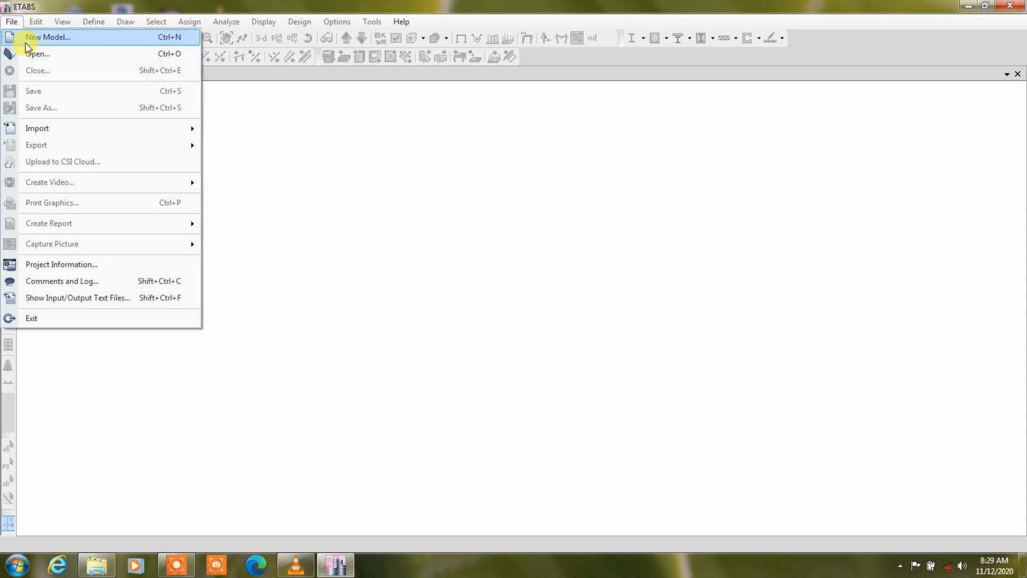
left_click(24, 43)
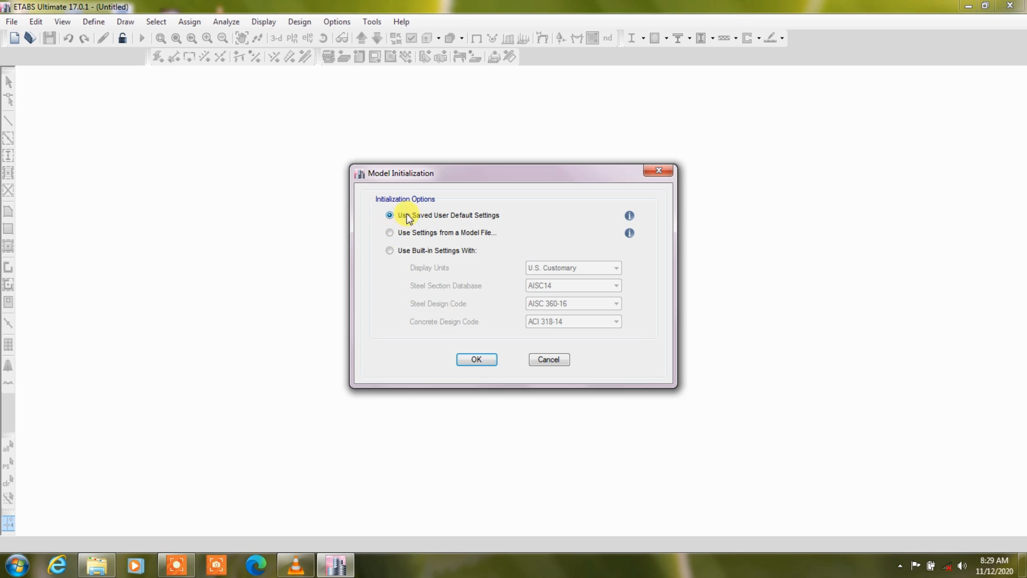
Initialize the model with built-in settings, using Metric SI display units and the Indian steel section database.
left_click(398, 251)
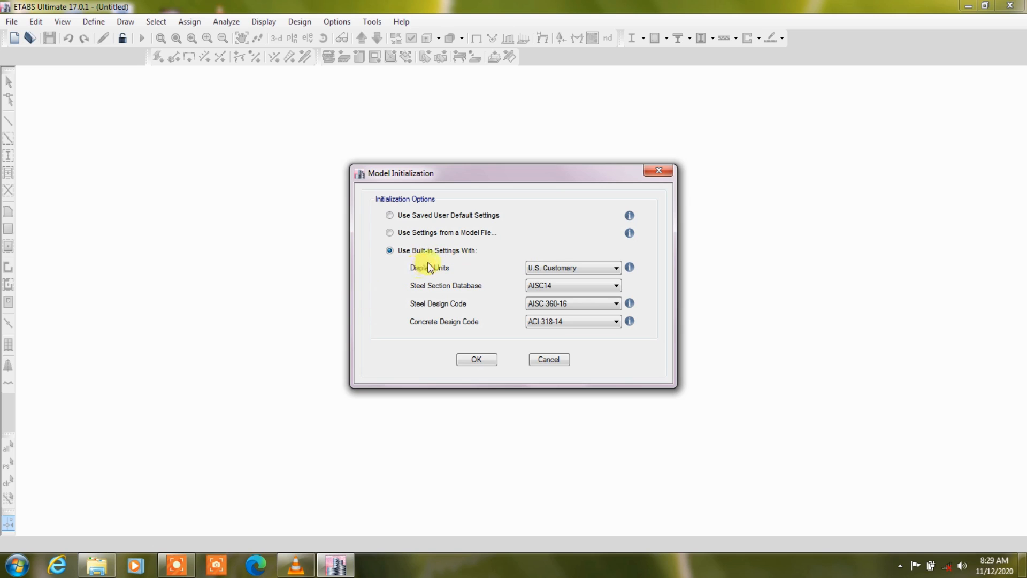
left_click(554, 269)
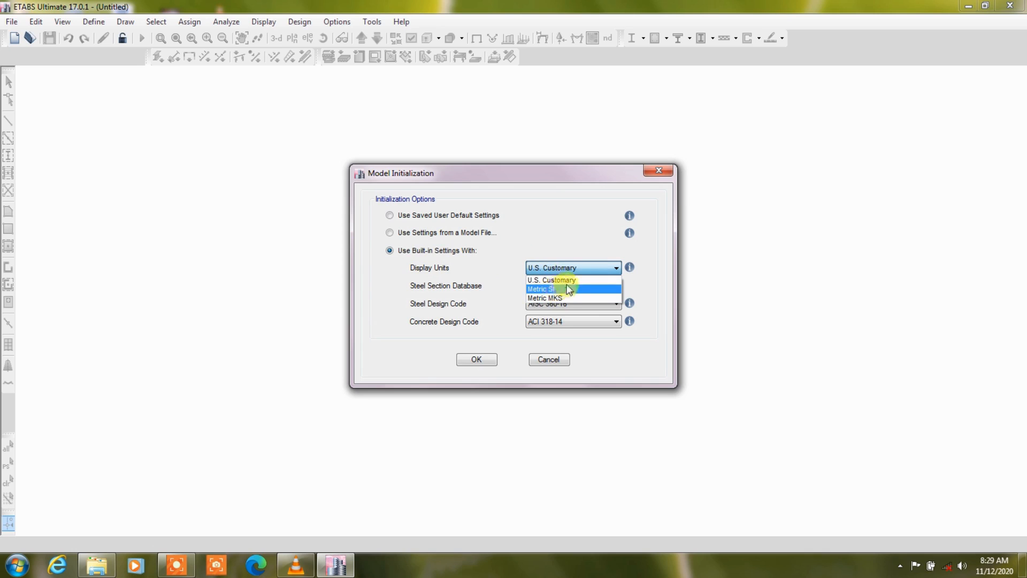
left_click(536, 290)
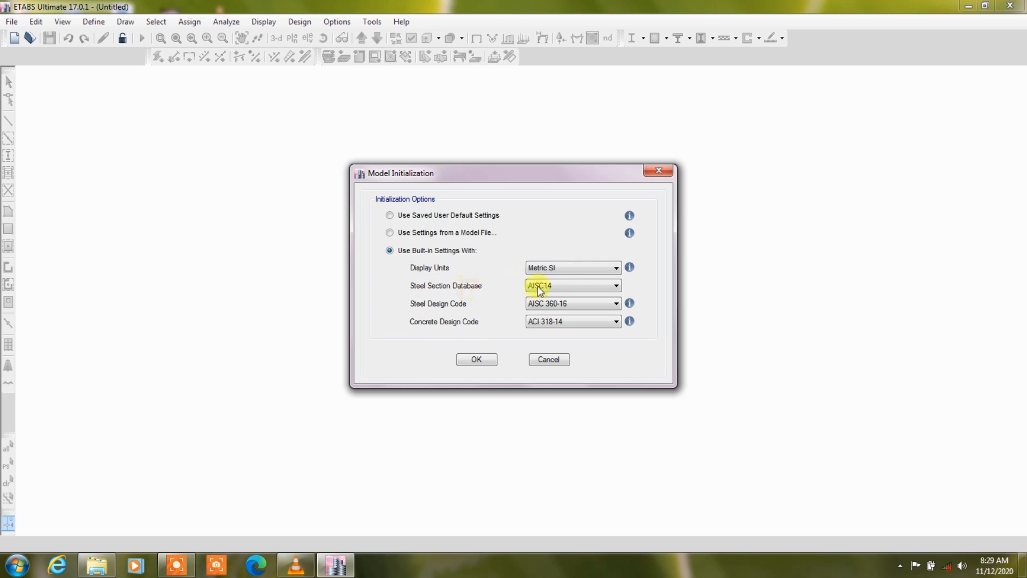
left_click(551, 286)
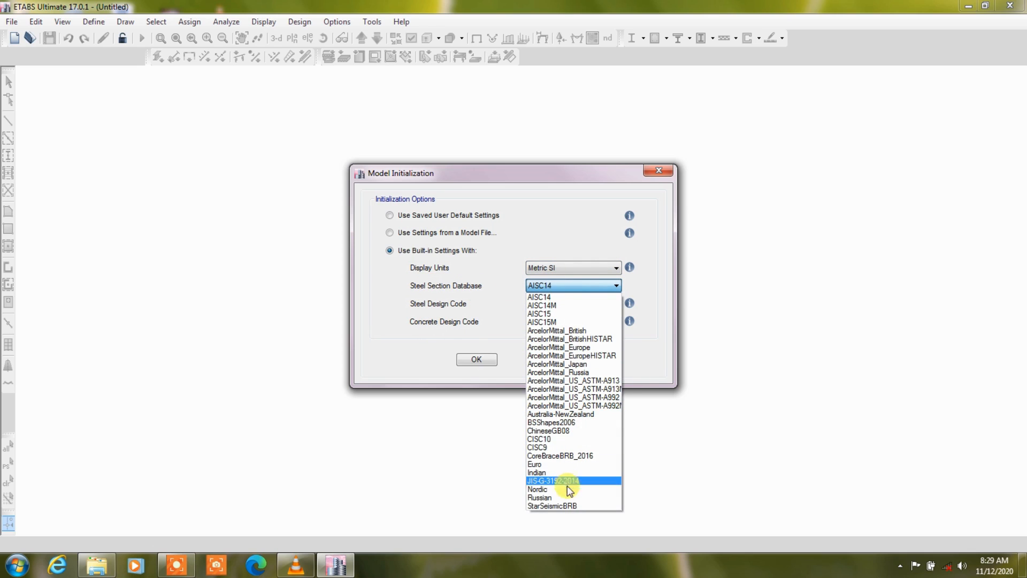
left_click(540, 473)
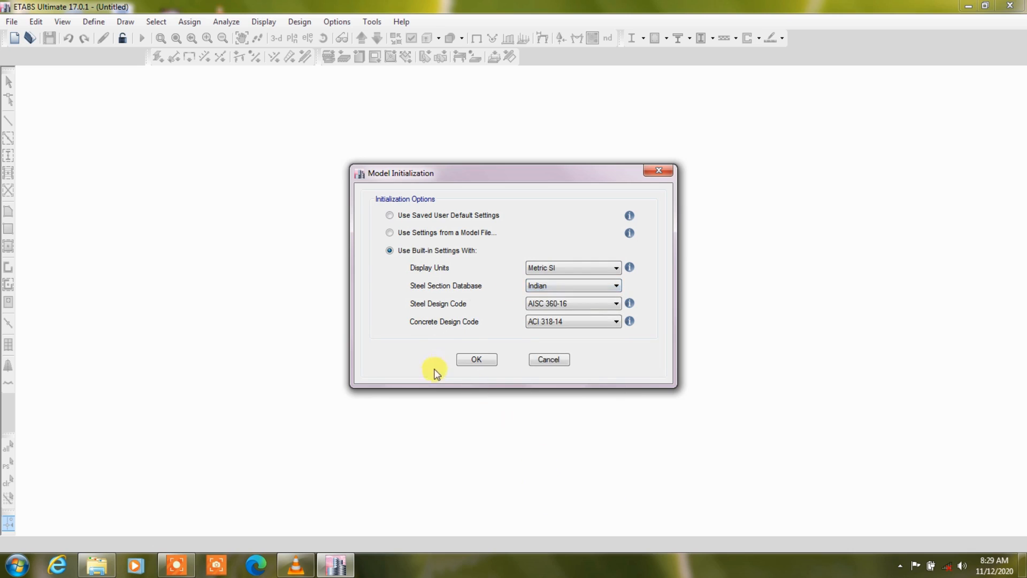
Set the steel design code to IS 800:2007 and the concrete design code to IS 456:2000, and accept the initialization settings.
left_click(535, 307)
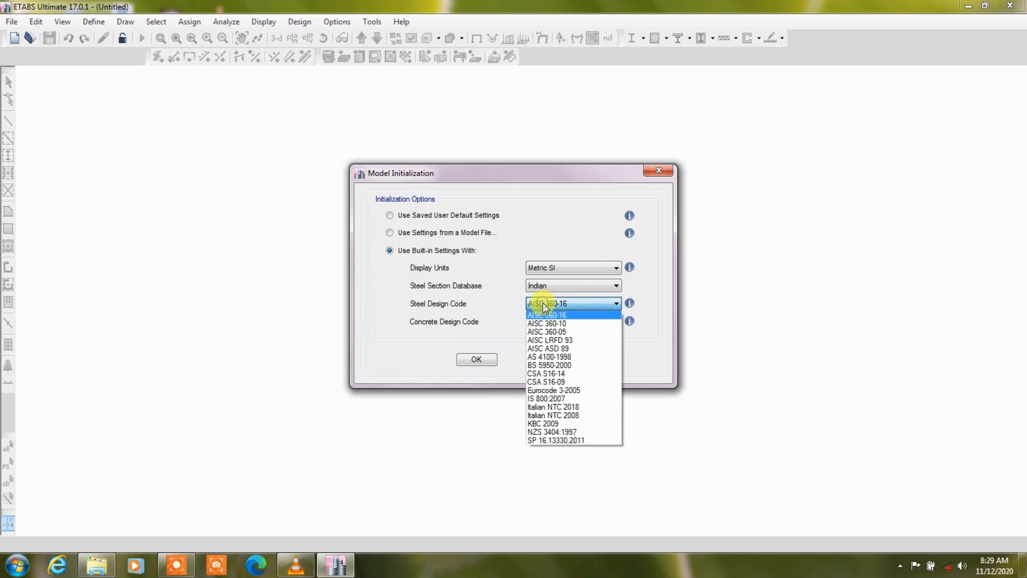
left_click(565, 400)
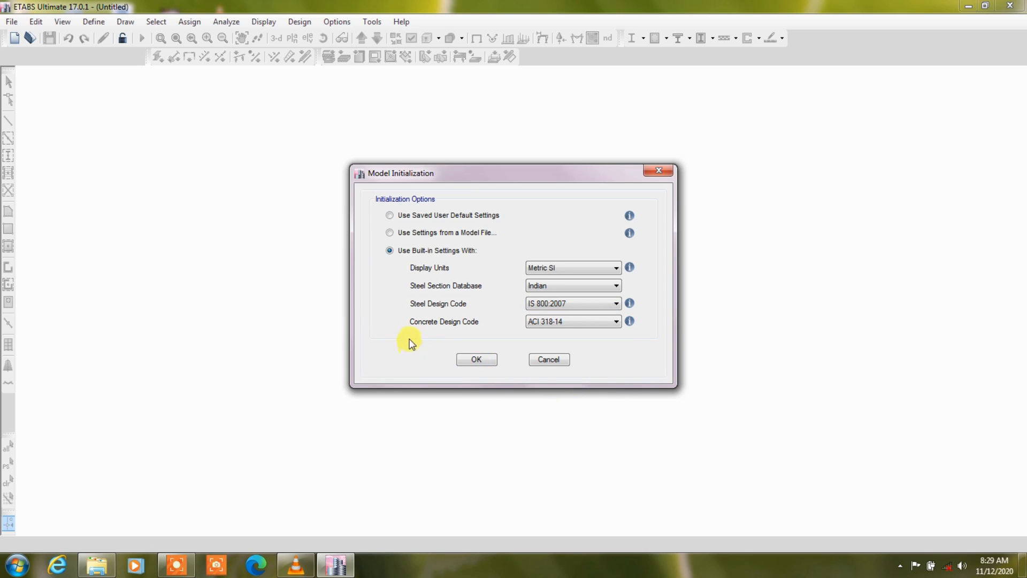
left_click(571, 321)
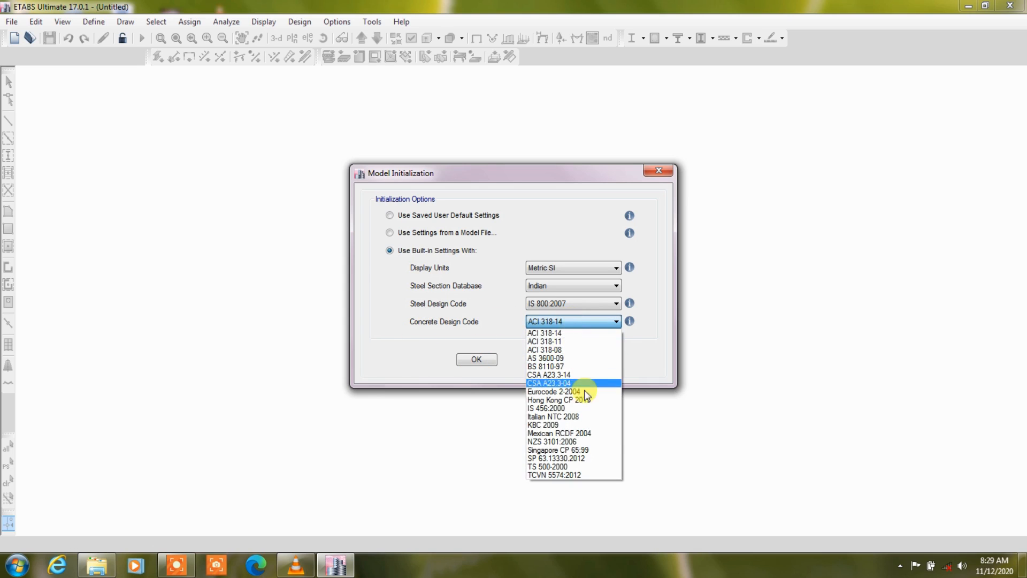
left_click(556, 408)
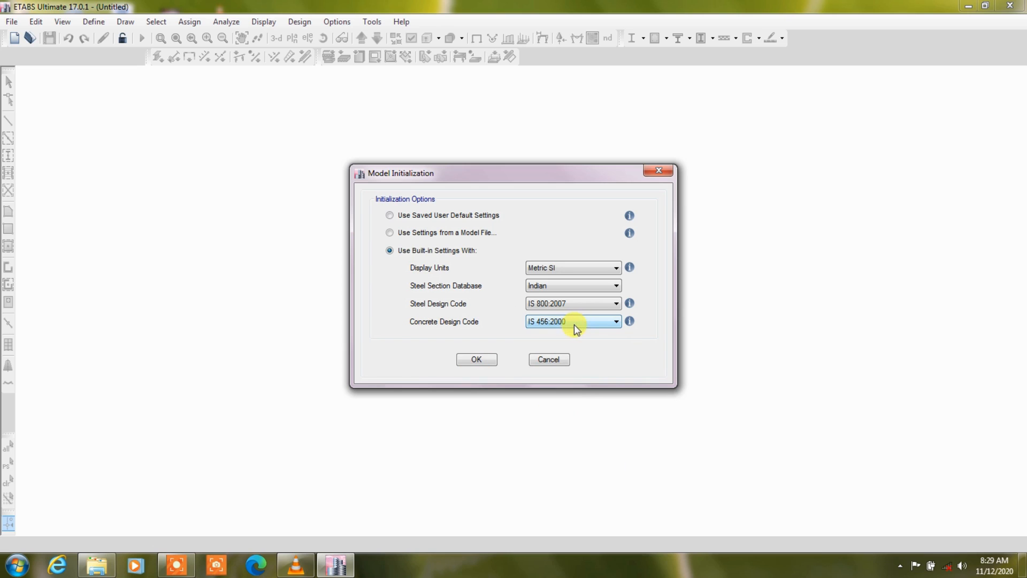
left_click(473, 358)
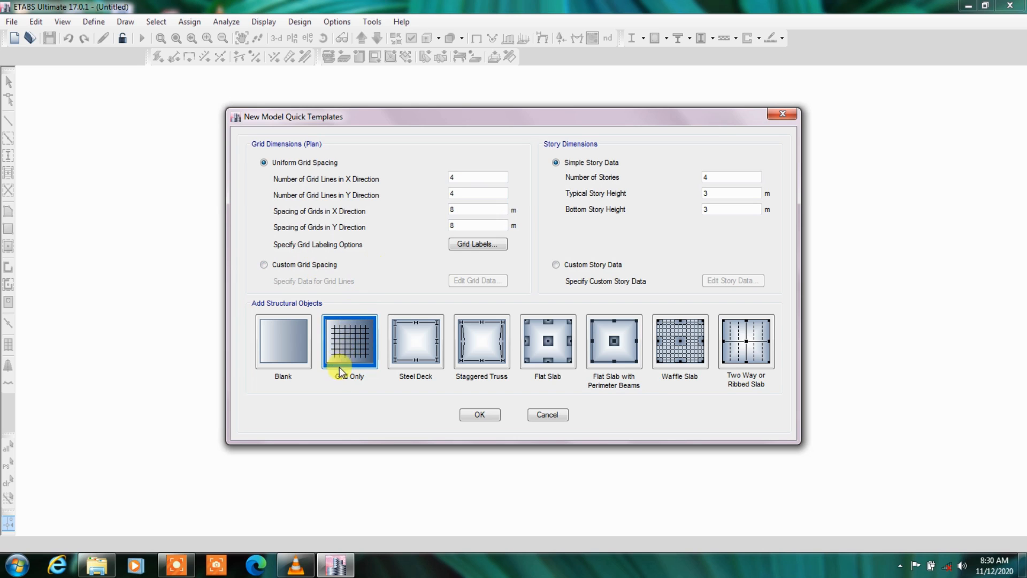
Open Paint and enlarge the blank canvas to about 1594 × 704 px.
key("super")
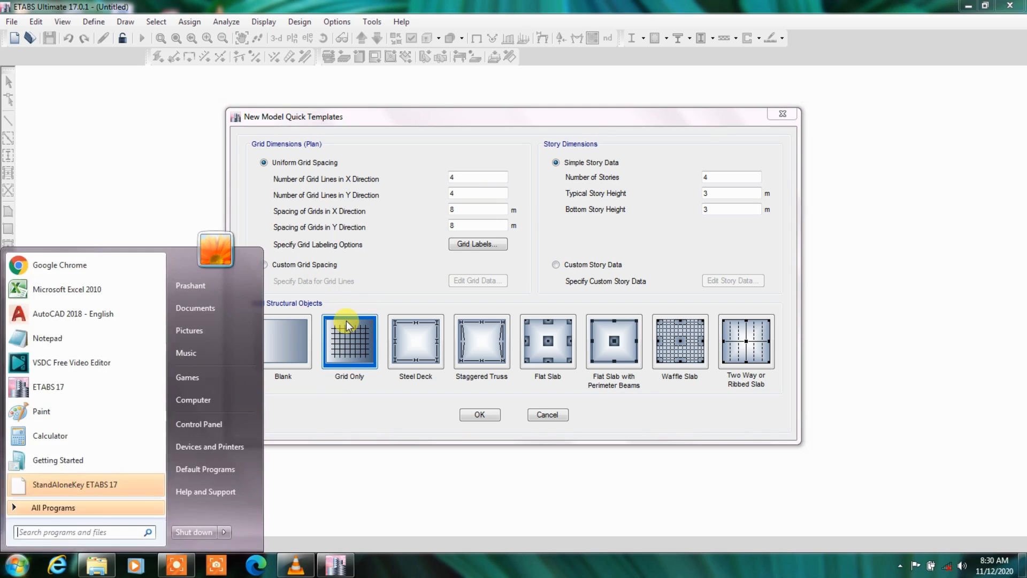
type("pa")
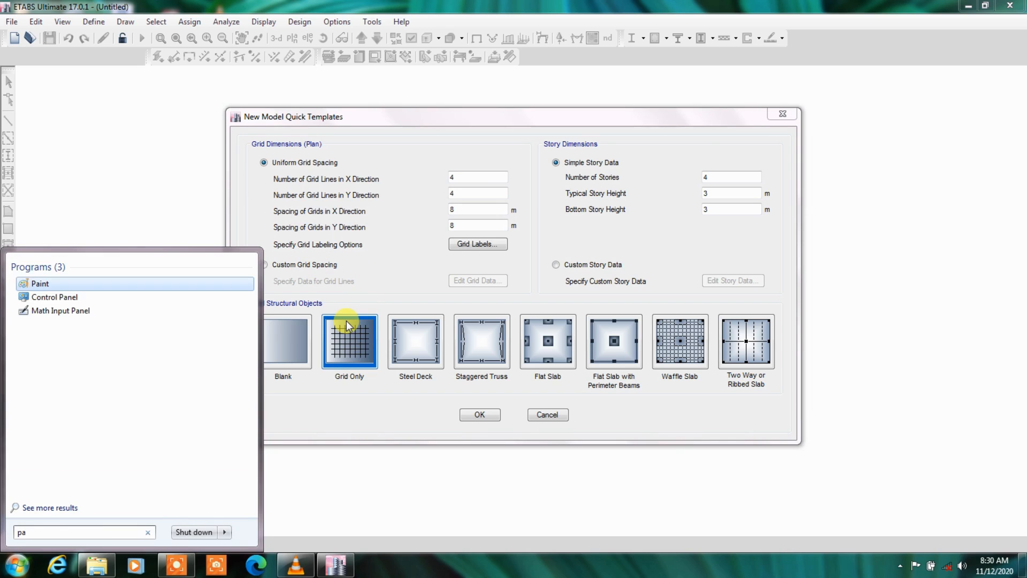
key("Return")
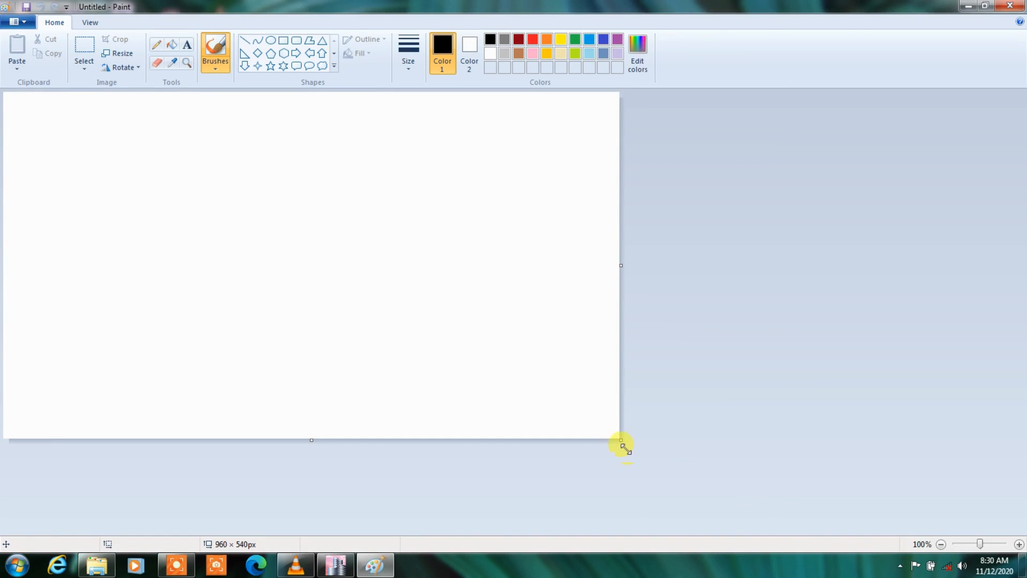
left_click_drag(619, 439, 1022, 544)
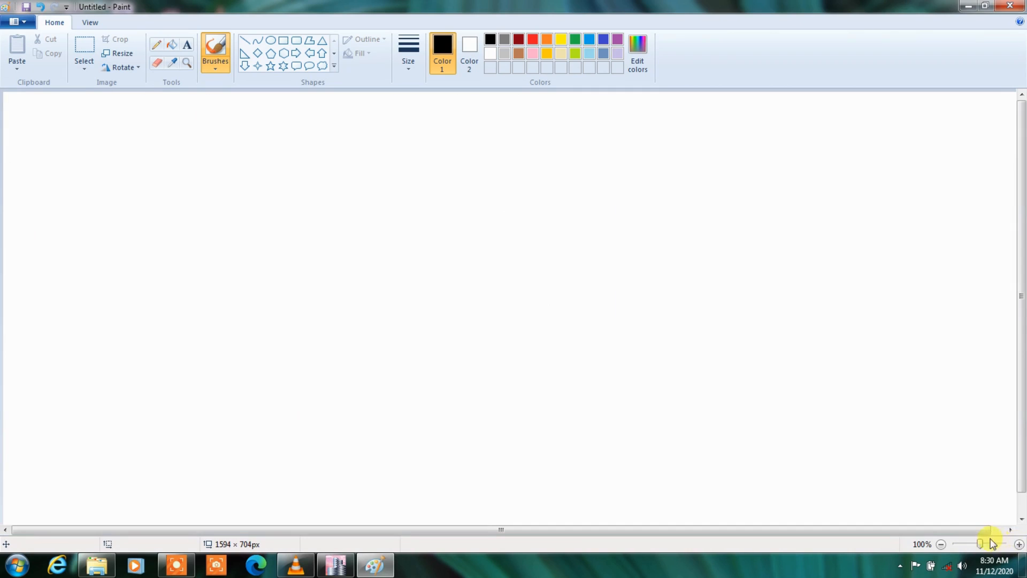
Sketch four roughly vertical, evenly spaced grid lines with the Pencil at its thickest size on the canvas's left half.
left_click(157, 45)
left_click(408, 60)
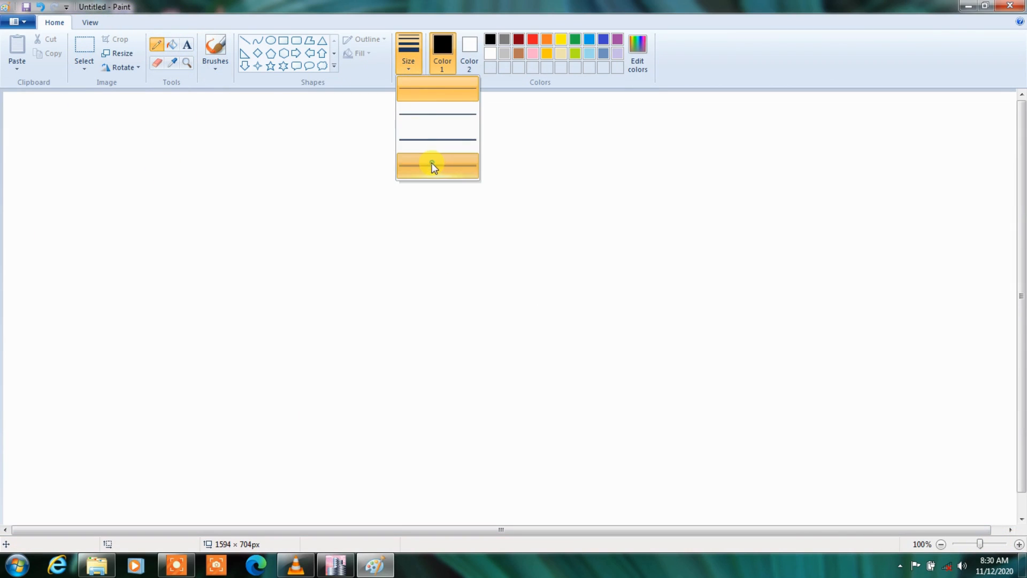
left_click(431, 163)
left_click_drag(147, 151, 172, 444)
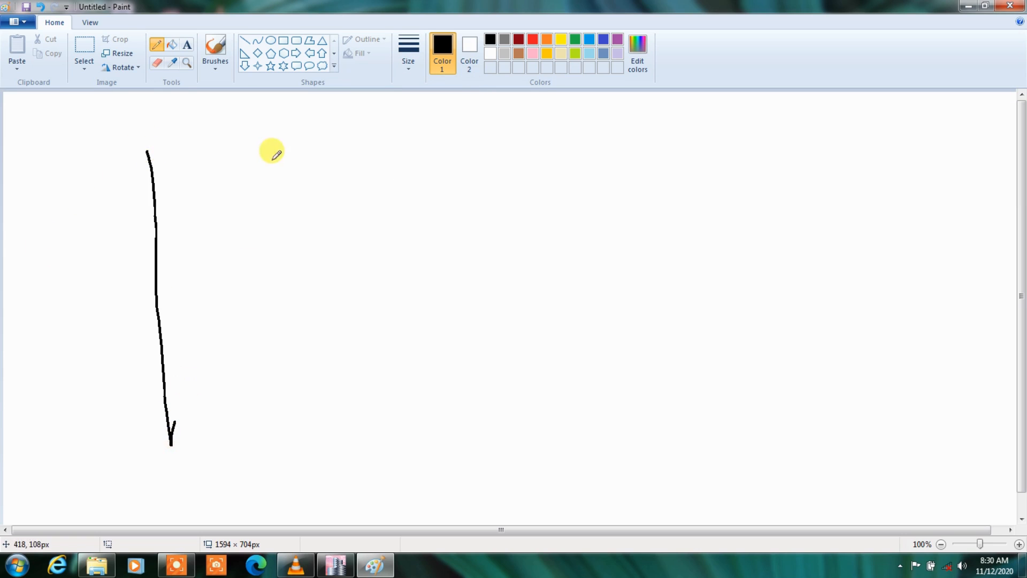
left_click_drag(254, 156, 270, 434)
left_click_drag(344, 166, 386, 451)
left_click_drag(444, 166, 478, 483)
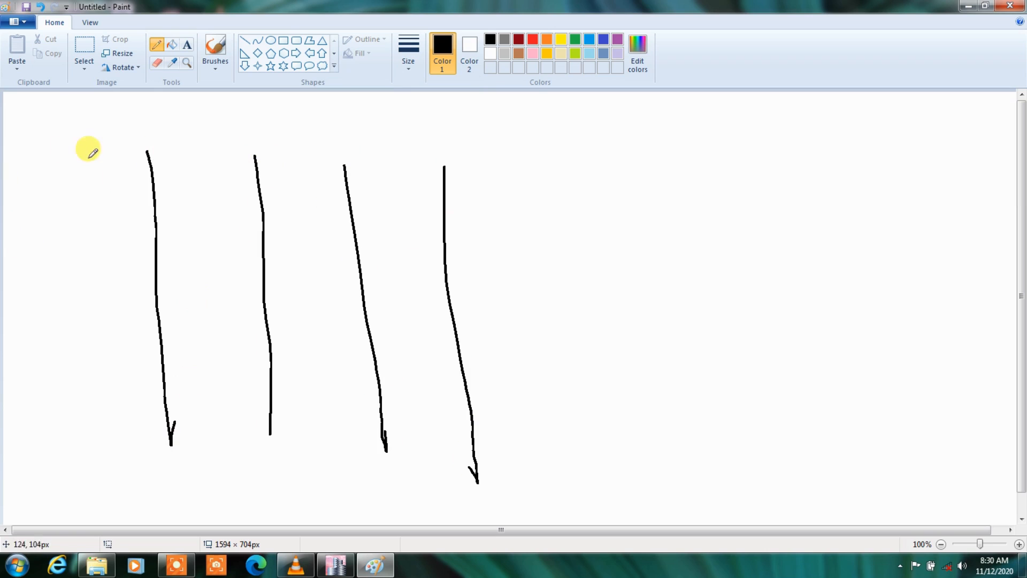
Sketch four horizontal lines across the vertical ones to complete the grid, extending the lowest line well past the grid's right side.
left_click_drag(91, 172, 494, 173)
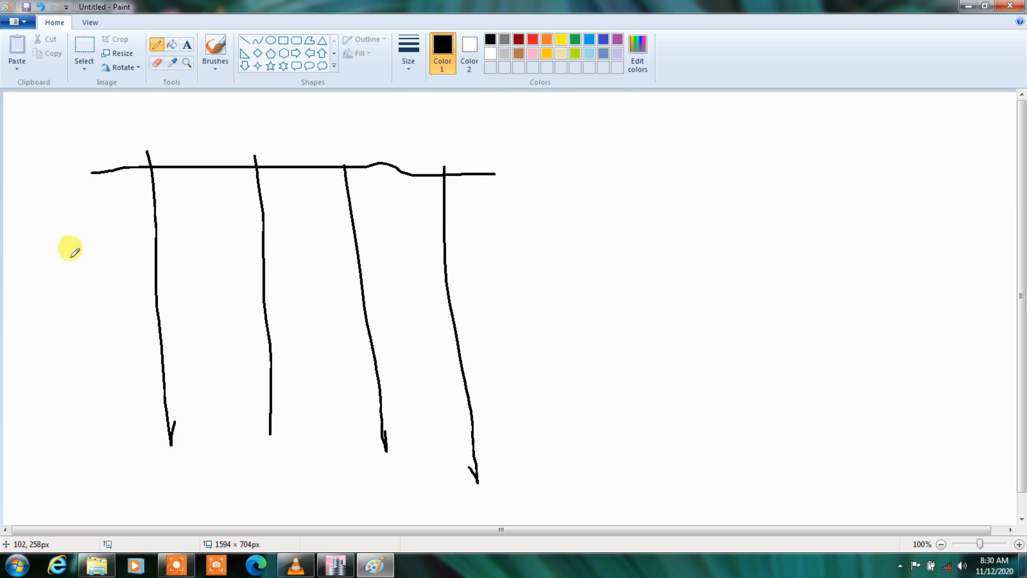
left_click_drag(70, 258, 545, 263)
left_click_drag(40, 344, 515, 335)
left_click_drag(104, 427, 781, 433)
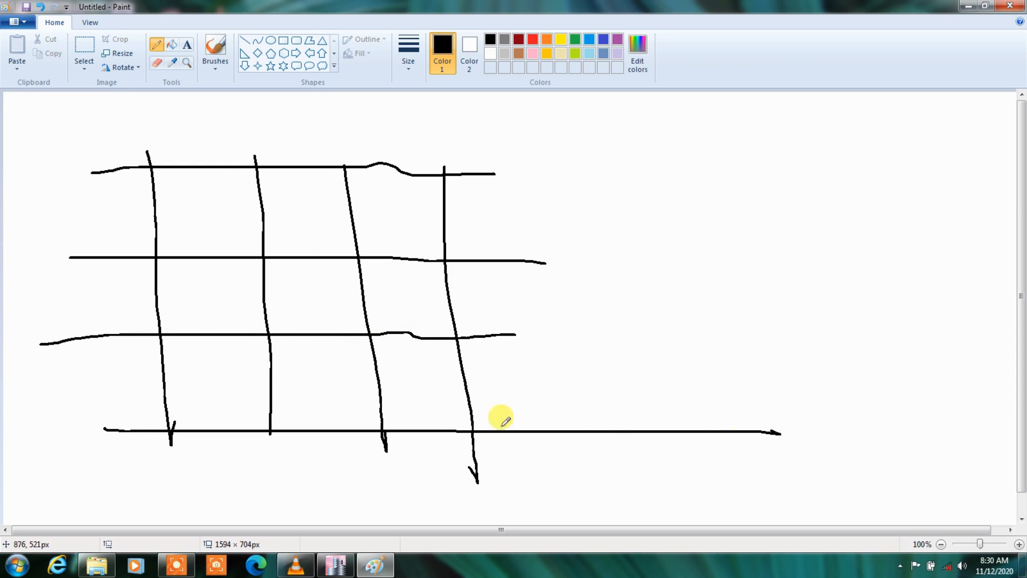
Sketch a coordinate axis diagram beside the grid, with a vertical y axis, a horizontal x axis and a diagonal z axis, all labelled.
mouse_move(639, 155)
left_mouse_down()
mouse_move(656, 289)
mouse_move(803, 303)
mouse_move(833, 283)
mouse_move(845, 306)
left_mouse_up()
mouse_move(612, 130)
left_mouse_down()
mouse_move(632, 127)
mouse_move(623, 154)
mouse_move(639, 143)
left_mouse_up()
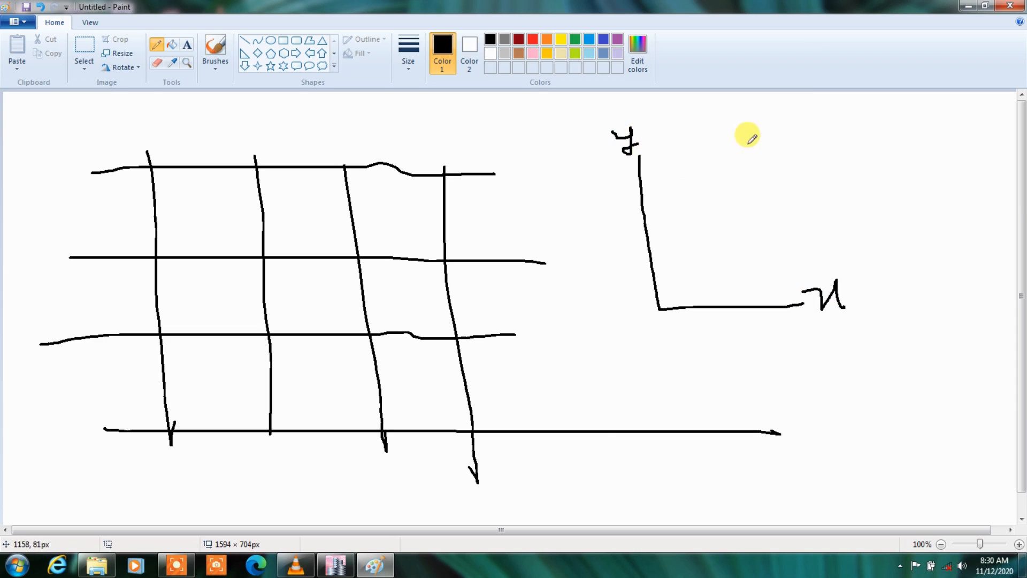
left_click_drag(768, 142, 667, 306)
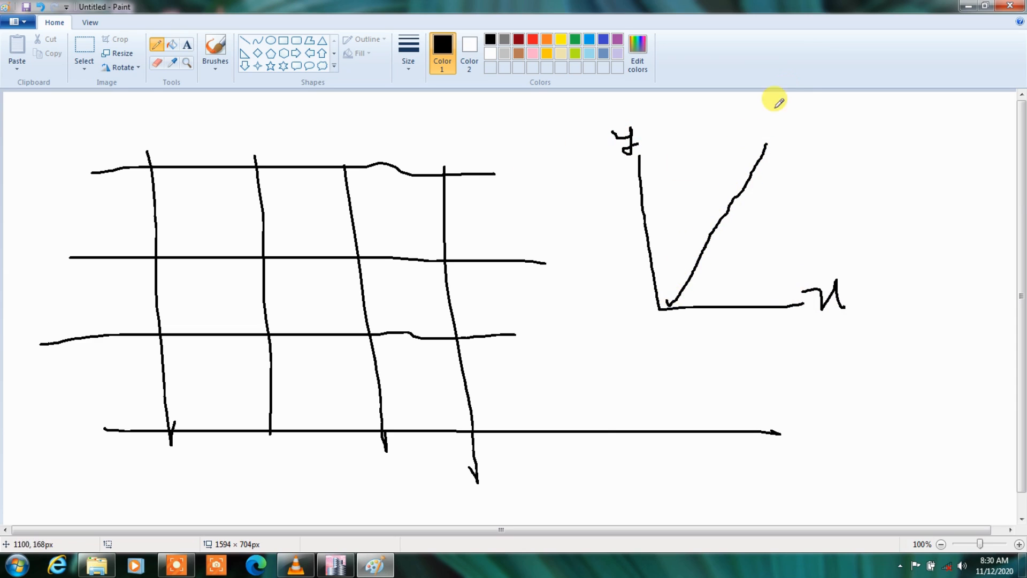
mouse_move(758, 131)
left_mouse_down()
mouse_move(775, 151)
mouse_move(802, 143)
left_mouse_up()
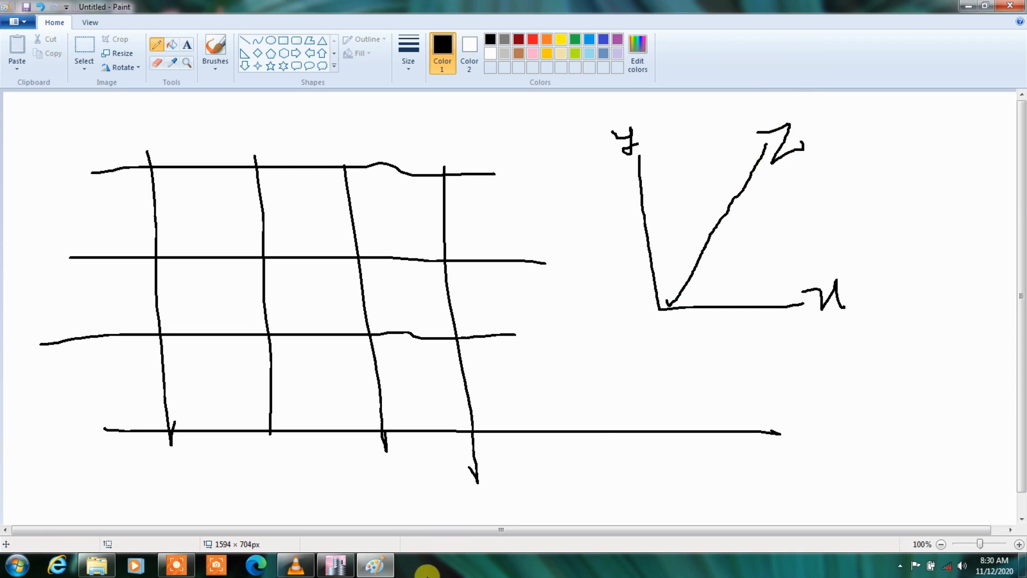
Check the grid line settings in ETABS, then mark each of the four horizontal lines in the Paint sketch with a black tick.
left_click(339, 560)
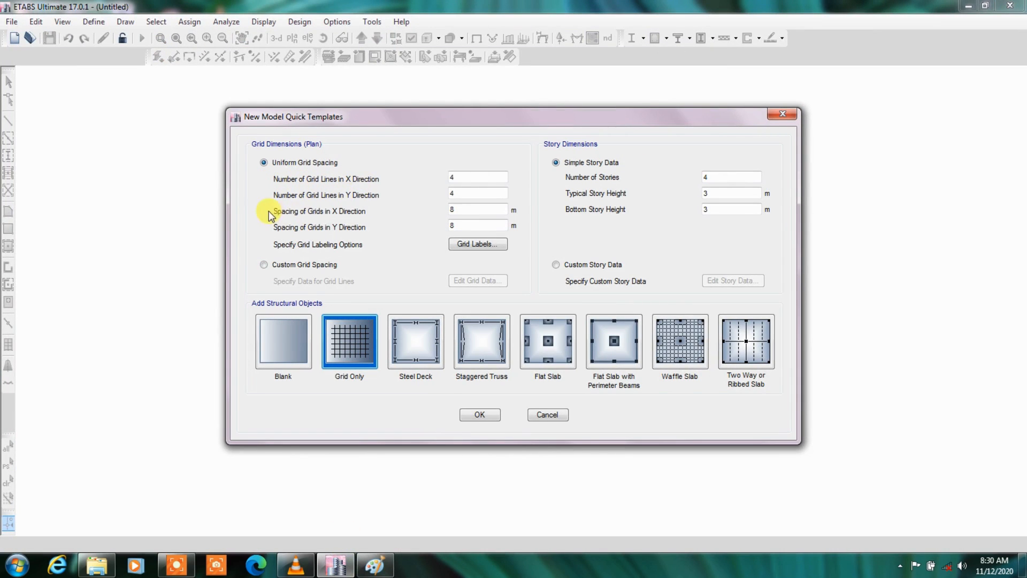
left_click(376, 565)
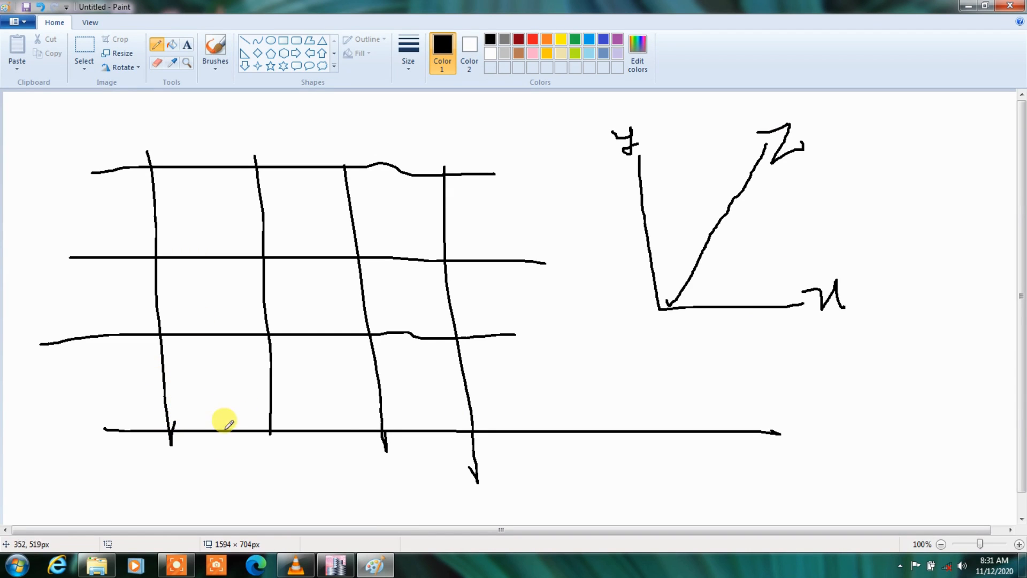
left_click_drag(225, 440, 265, 411)
left_click_drag(208, 346, 255, 322)
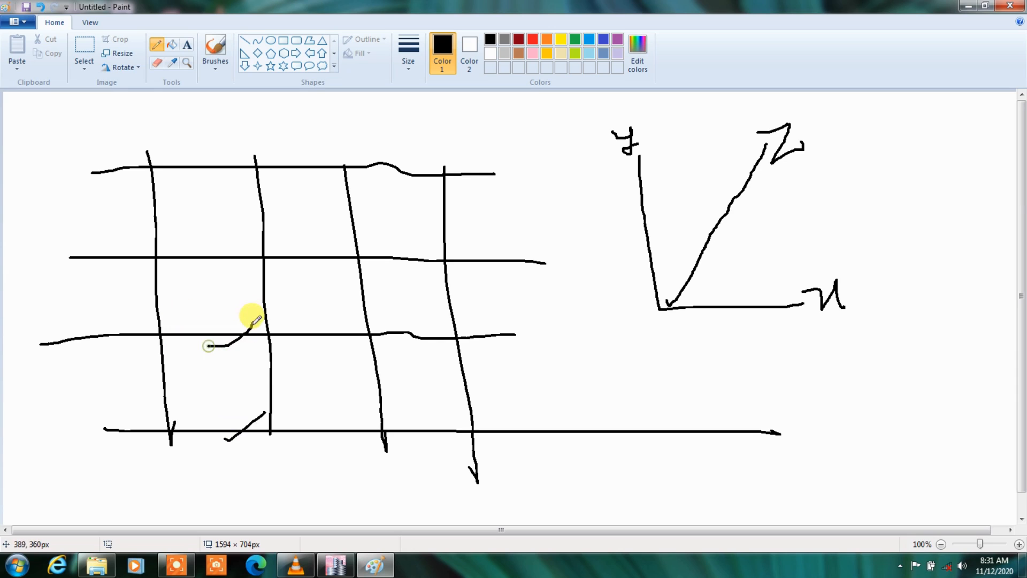
left_click_drag(222, 269, 251, 250)
left_click_drag(200, 177, 252, 150)
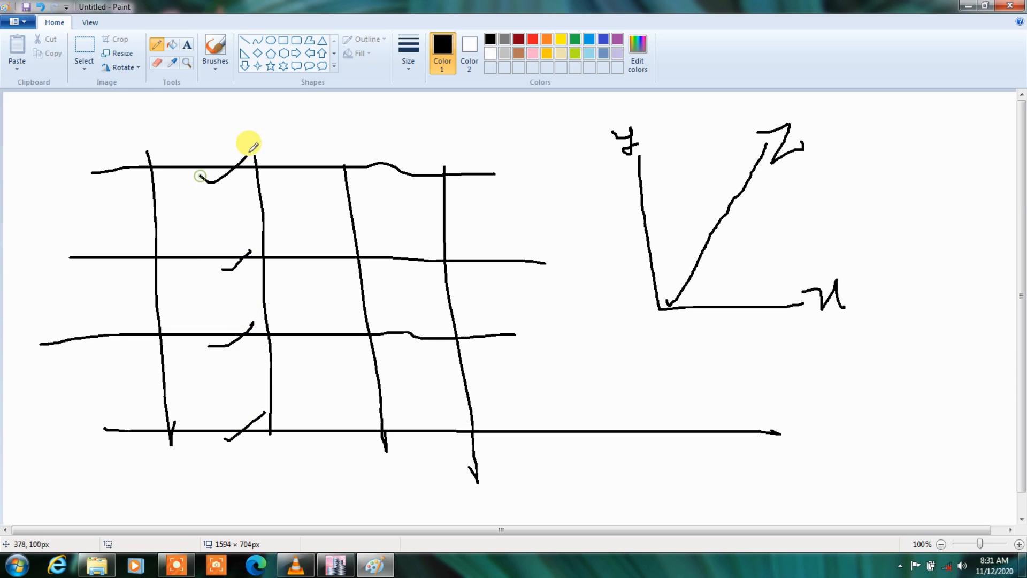
Mark each of the four vertical grid lines with a red tick between the upper two horizontal lines.
left_click(535, 43)
mouse_move(131, 213)
left_mouse_down()
mouse_move(157, 226)
mouse_move(183, 216)
mouse_move(373, 216)
left_mouse_up()
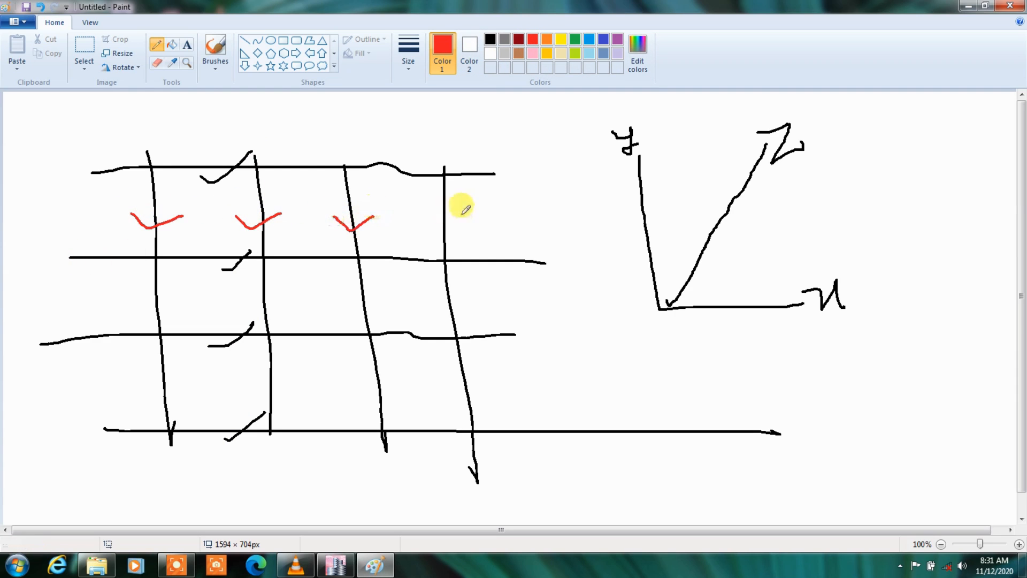
left_click_drag(436, 208, 477, 196)
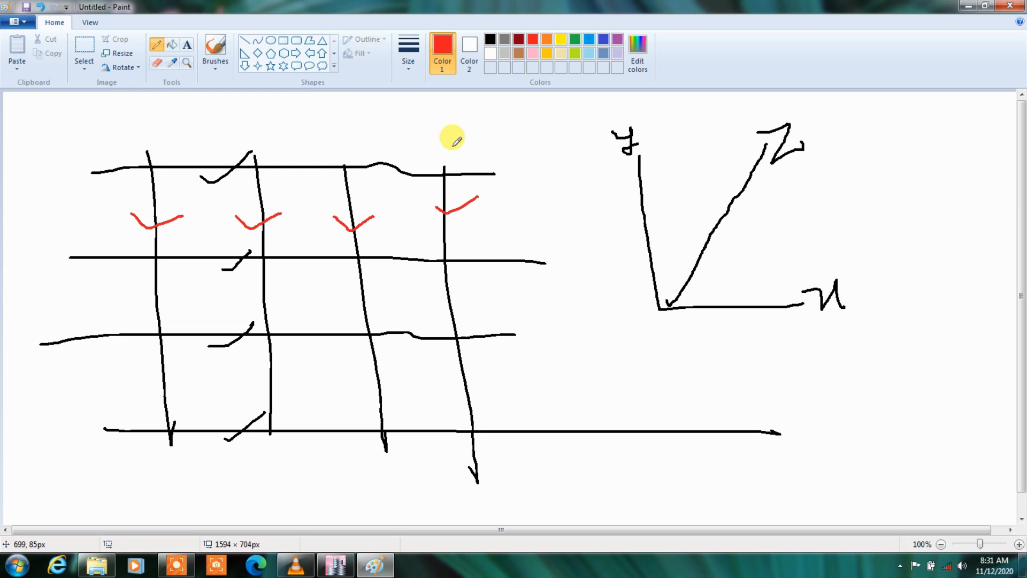
Draw a yellow double-headed arrow between the first two vertical grid lines in Paint and label the spacing x.
left_click(337, 565)
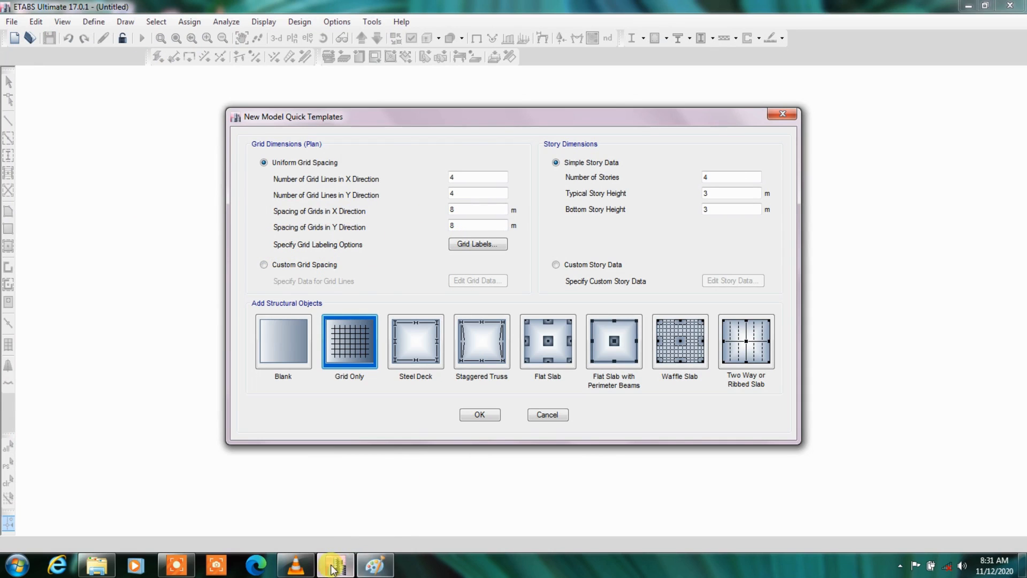
left_click(382, 556)
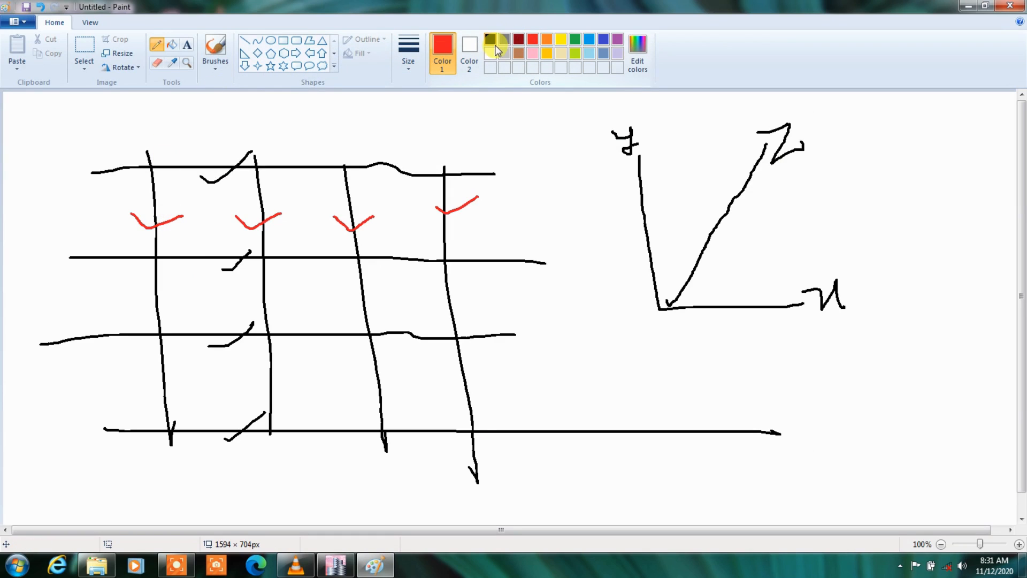
left_click(560, 41)
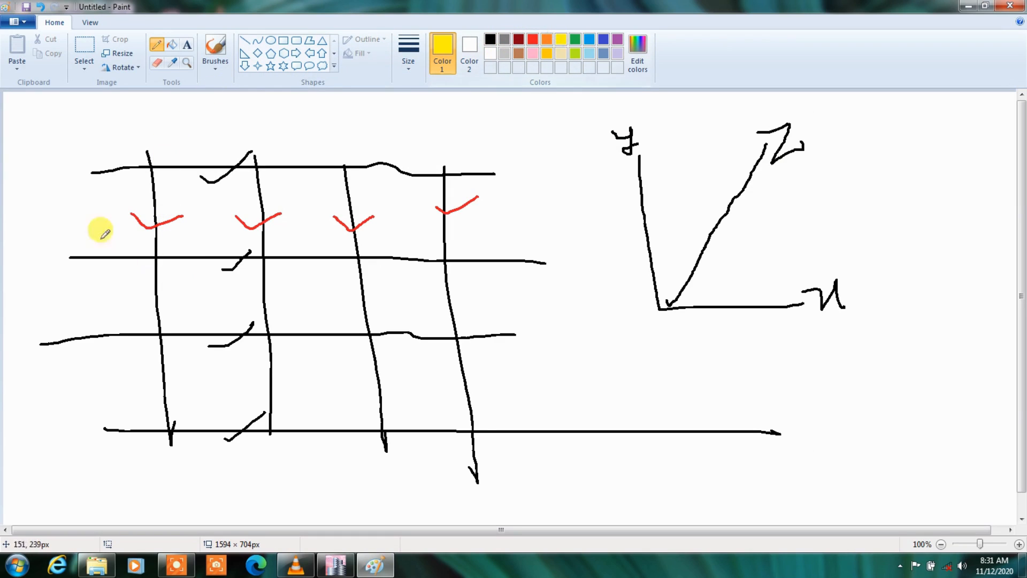
mouse_move(154, 190)
left_mouse_down()
mouse_move(255, 190)
mouse_move(212, 214)
left_mouse_up()
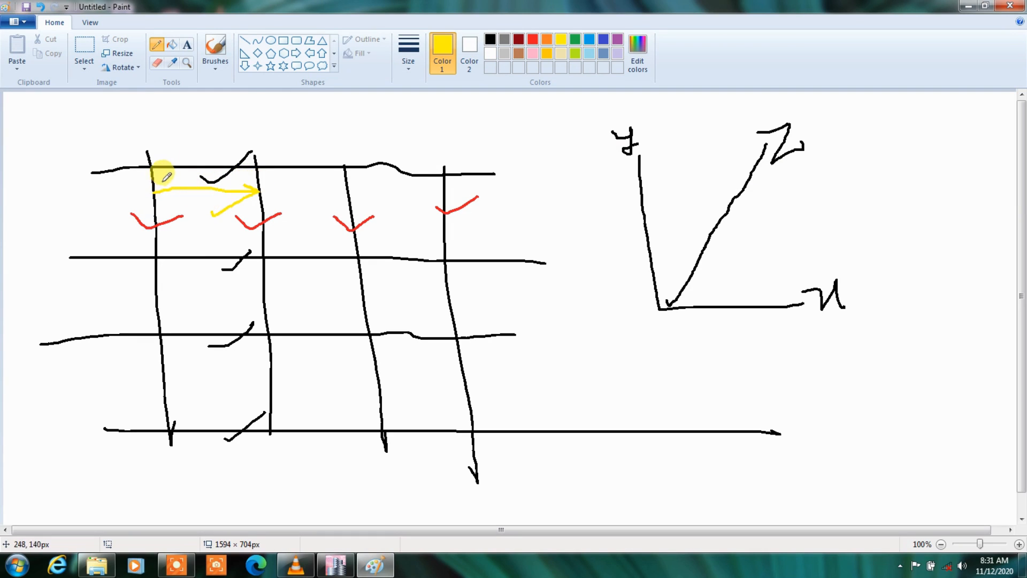
left_click_drag(155, 187, 178, 201)
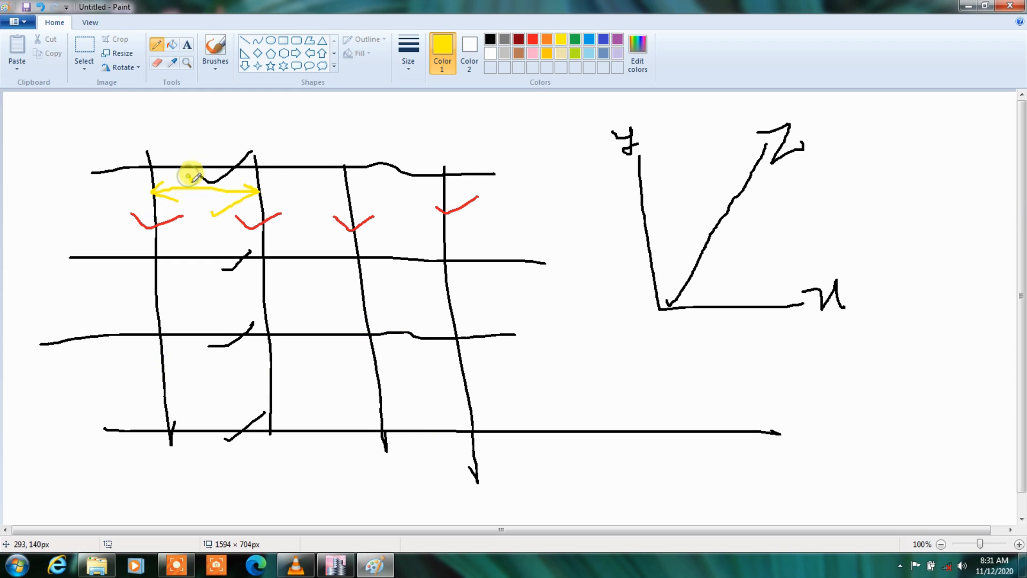
mouse_move(192, 178)
left_mouse_down()
mouse_move(207, 166)
mouse_move(217, 197)
left_mouse_up()
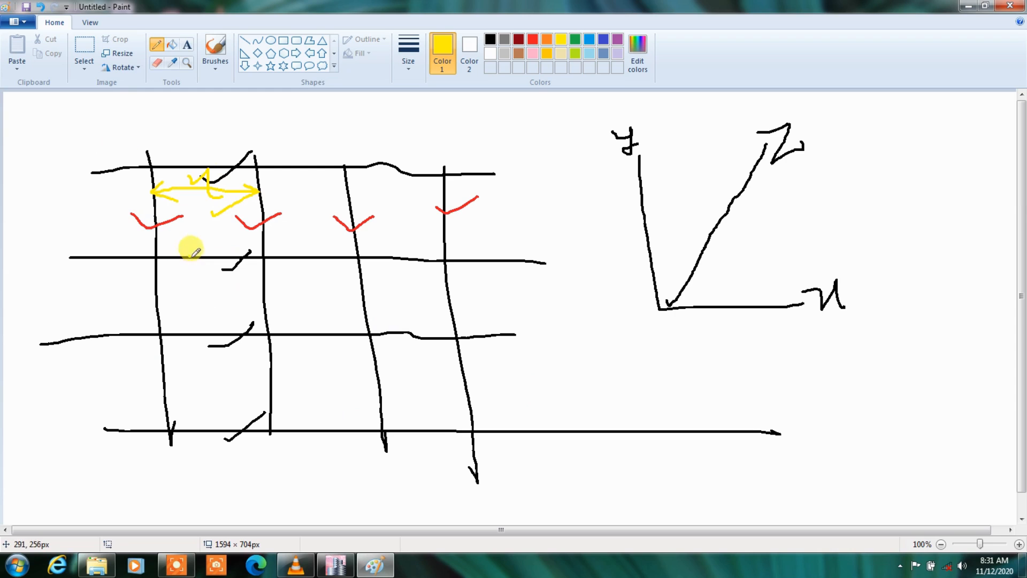
Draw a yellow vertical double-headed arrow between the two middle horizontal grid lines and label the spacing y.
left_click_drag(190, 256, 191, 321)
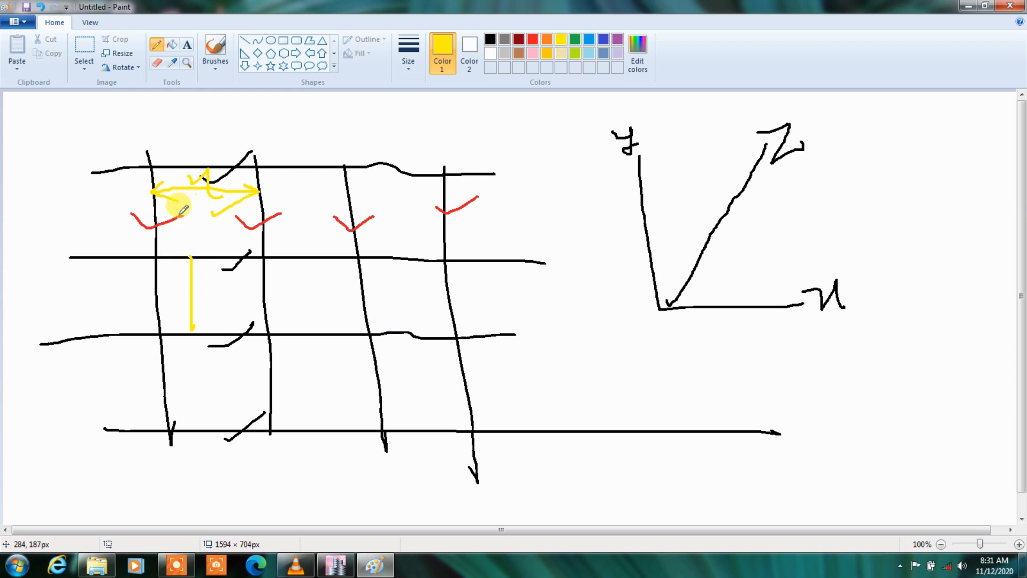
left_click_drag(181, 320, 213, 316)
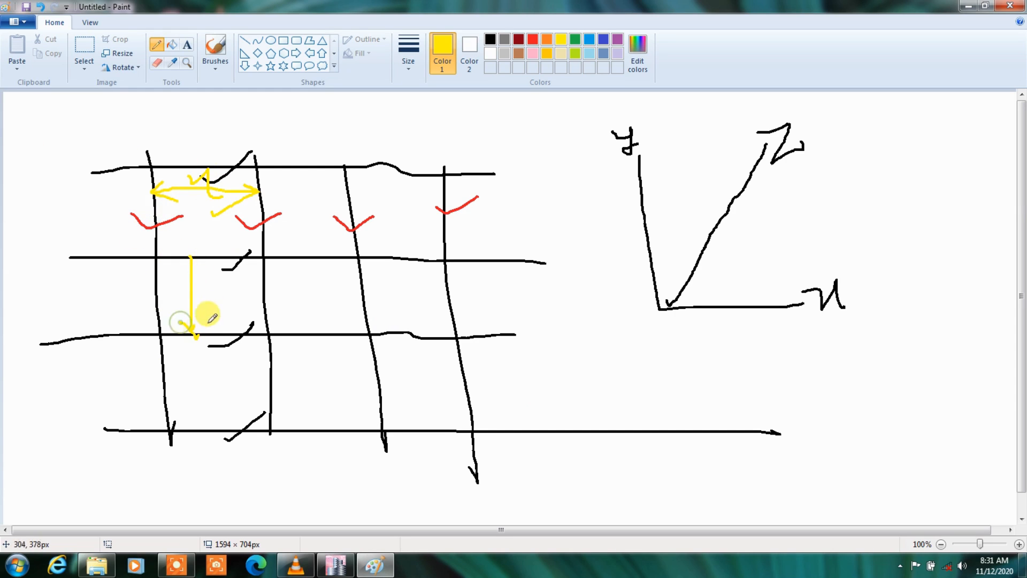
mouse_move(190, 256)
left_mouse_down()
mouse_move(179, 291)
mouse_move(212, 282)
mouse_move(226, 336)
mouse_move(266, 292)
left_mouse_up()
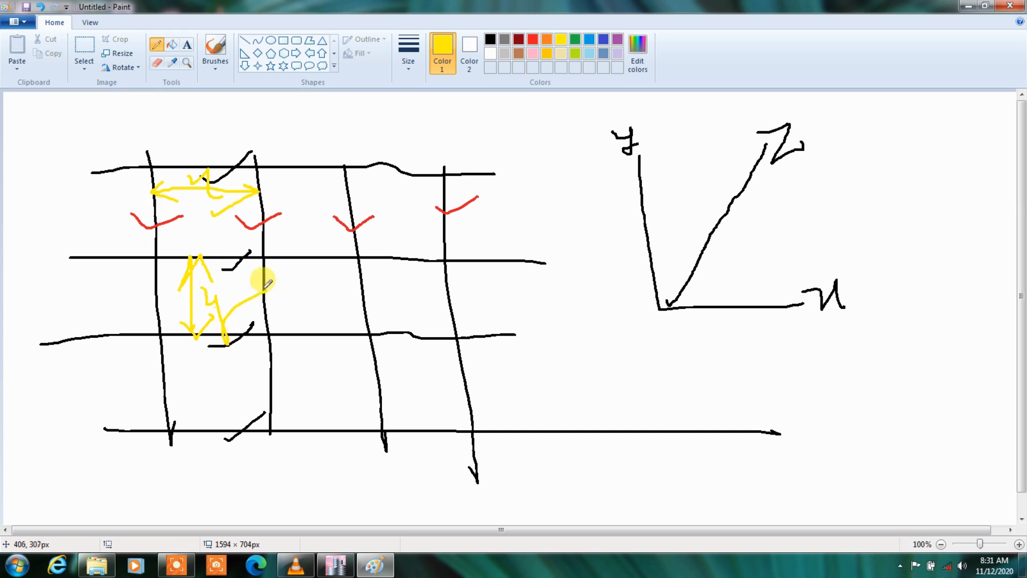
Switch to ETABS, set the number of stories to 10 and create the grid-only model with the existing grid dimensions.
left_click(336, 565)
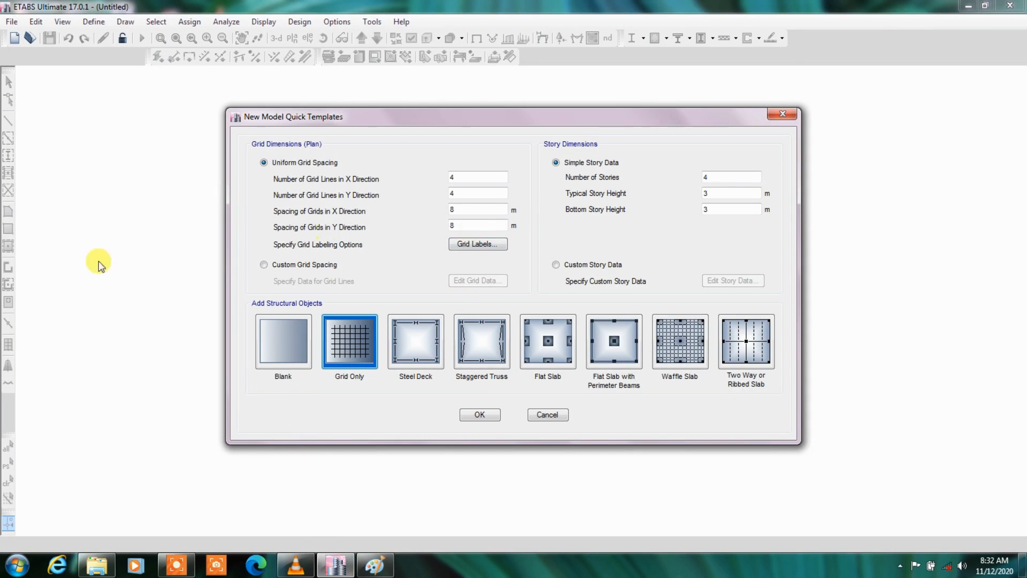
left_click(470, 177)
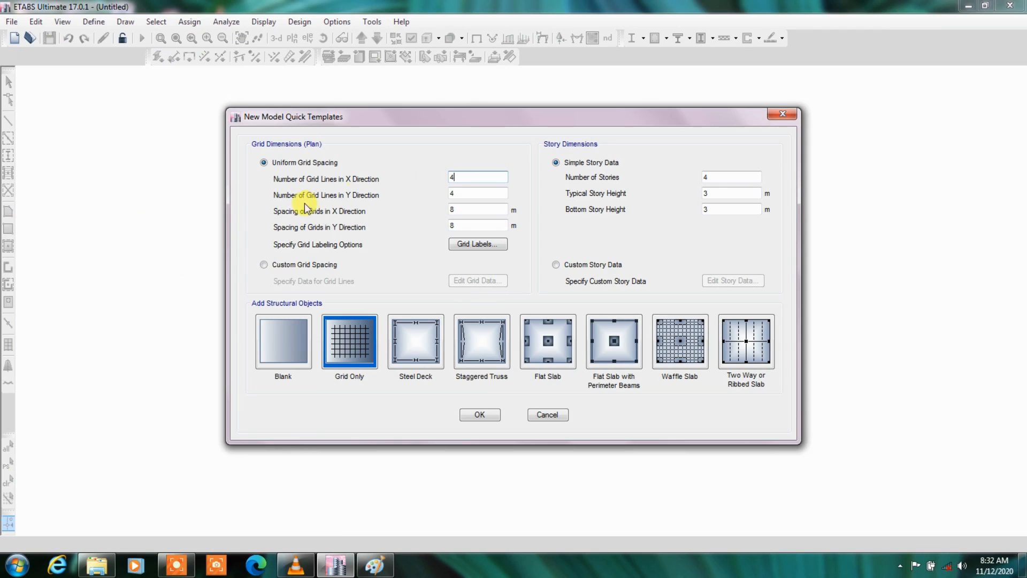
left_click(470, 194)
left_click(465, 210)
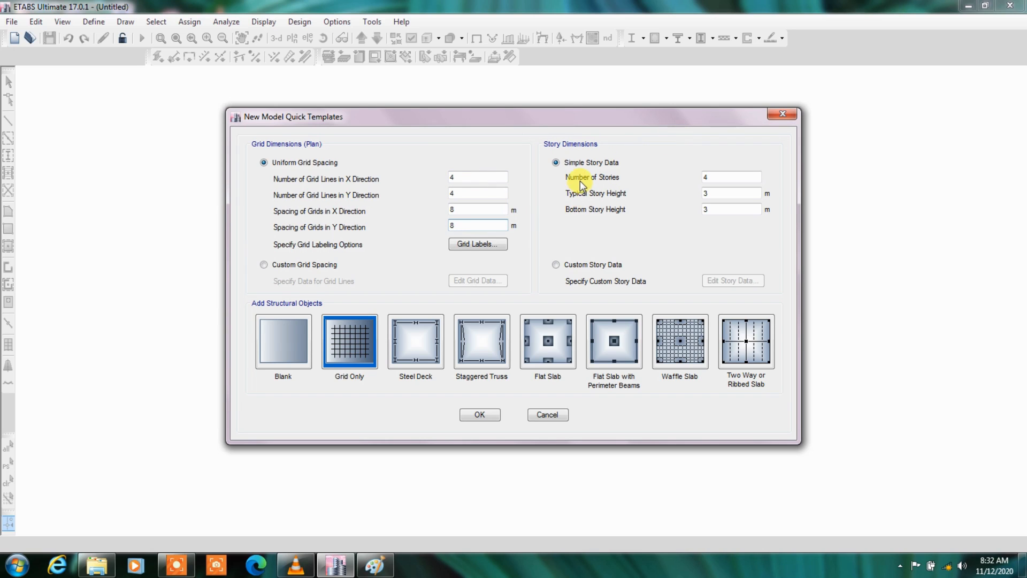
left_click(722, 180)
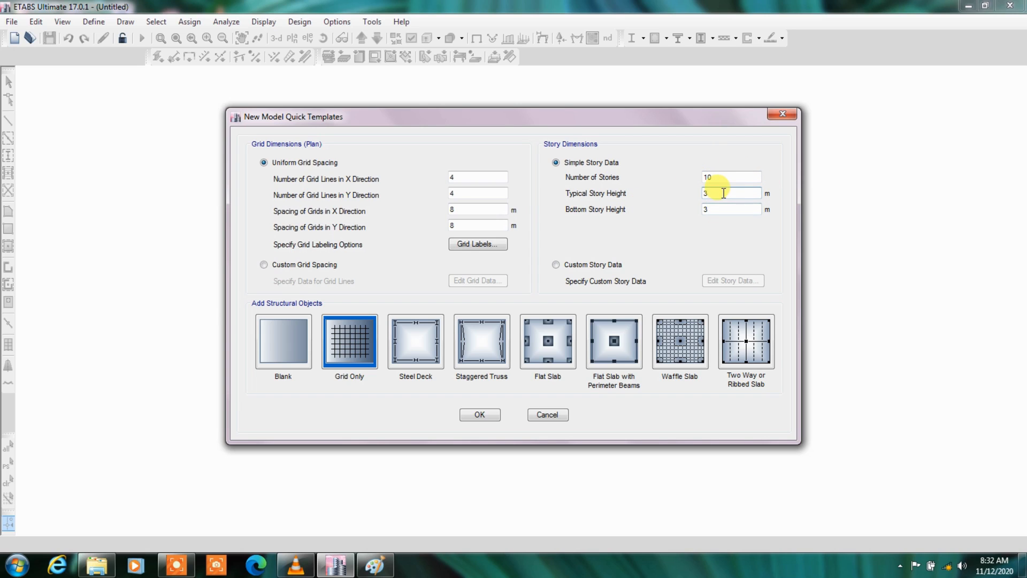
left_click(481, 416)
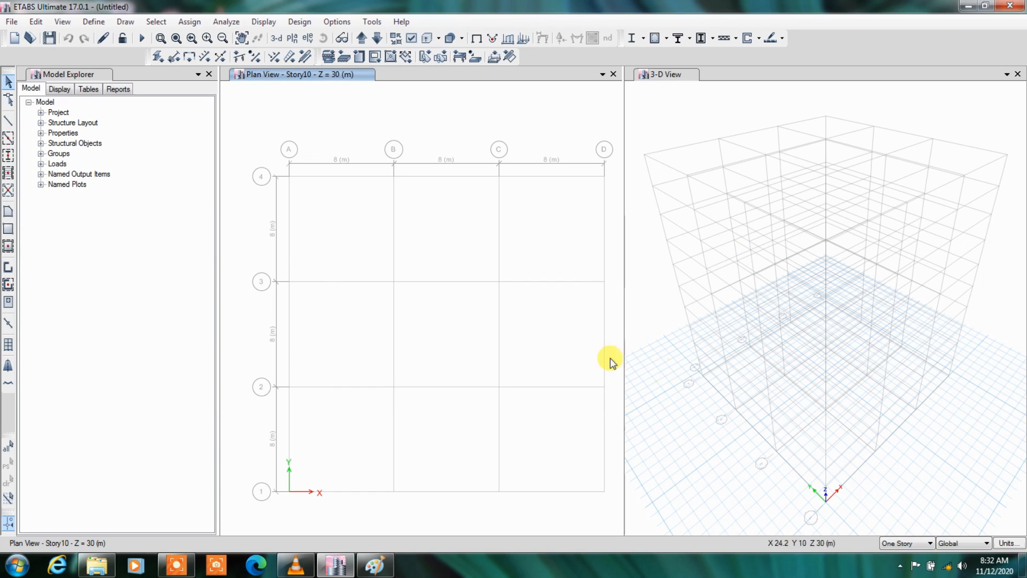
Examine the generated grid in the plan and 3-D views, adjusting the split between the two views.
left_click_drag(624, 346, 491, 350)
scroll(722, 357, "up", 4)
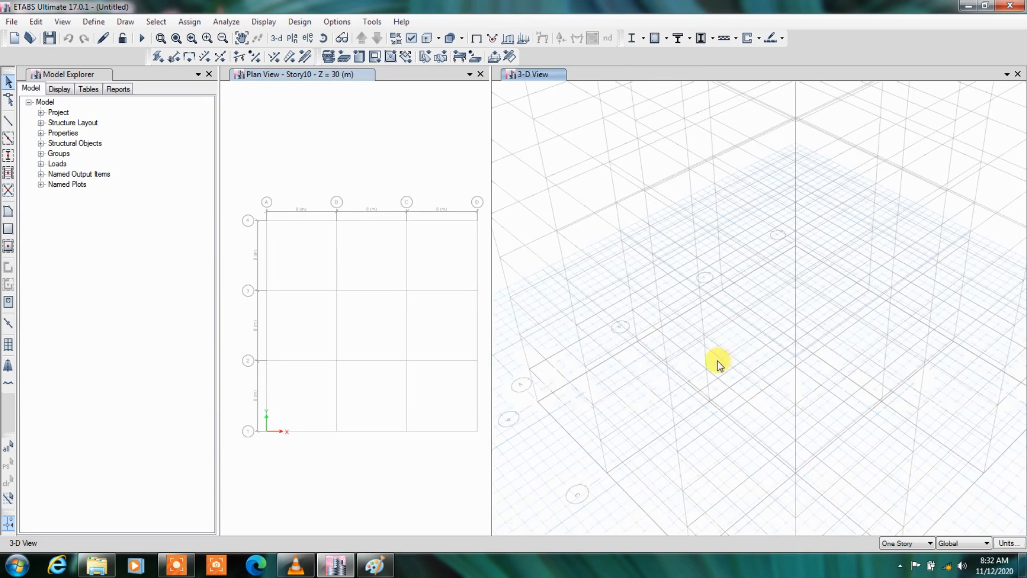
scroll(716, 360, "down", 8)
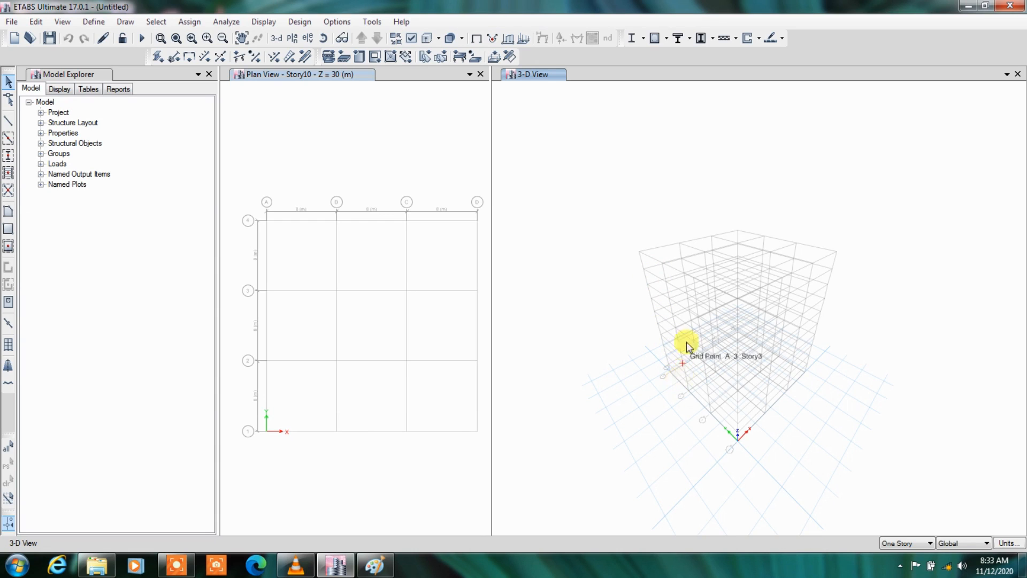
scroll(689, 335, "up", 2)
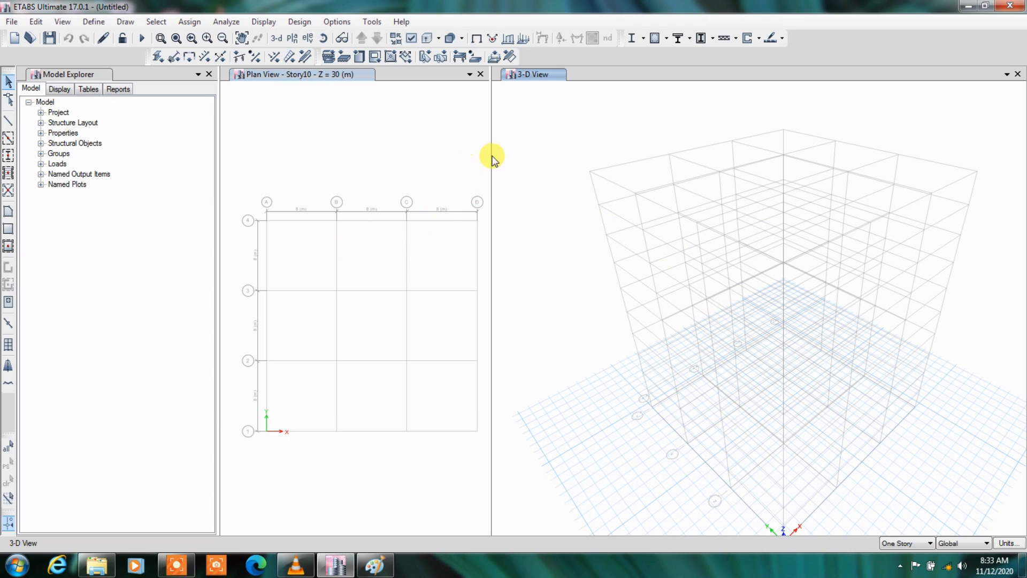
left_click_drag(491, 154, 564, 143)
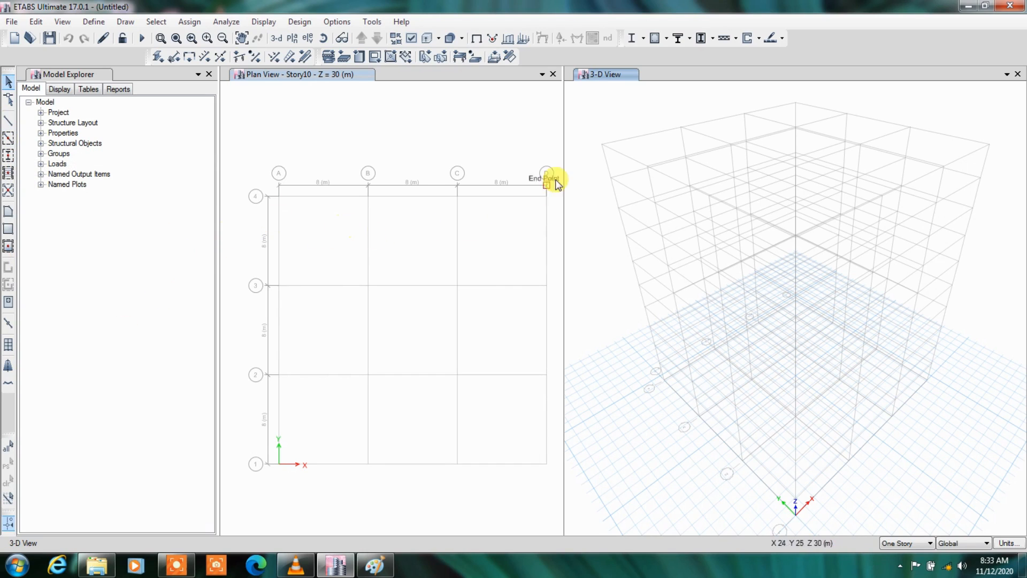
left_click_drag(564, 171, 579, 174)
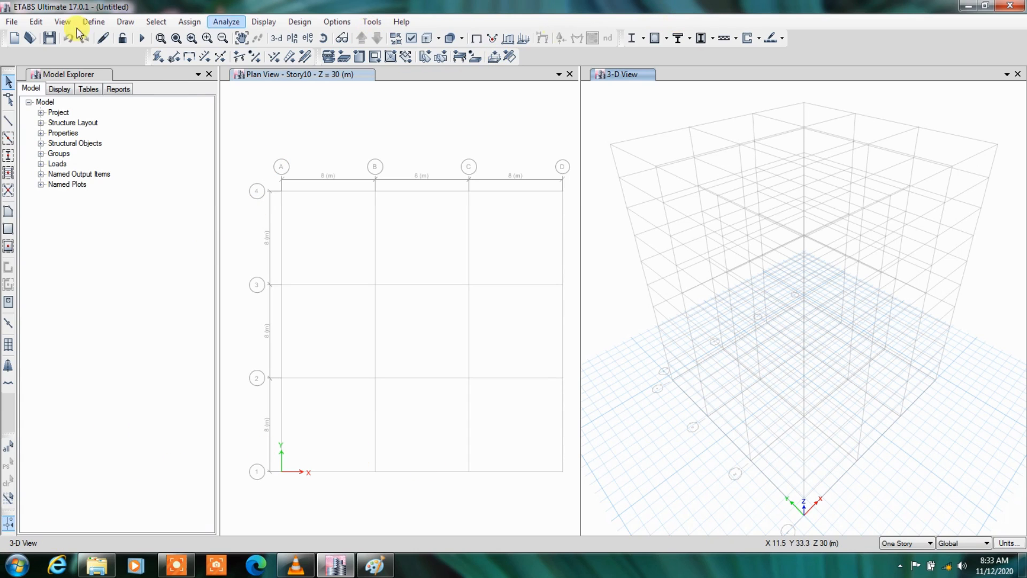
Start a new model without saving the current one, using built-in settings with Metric SI units, Indian sections, IS 800:2007 and IS 456:2000.
left_click(13, 23)
left_click(710, 169)
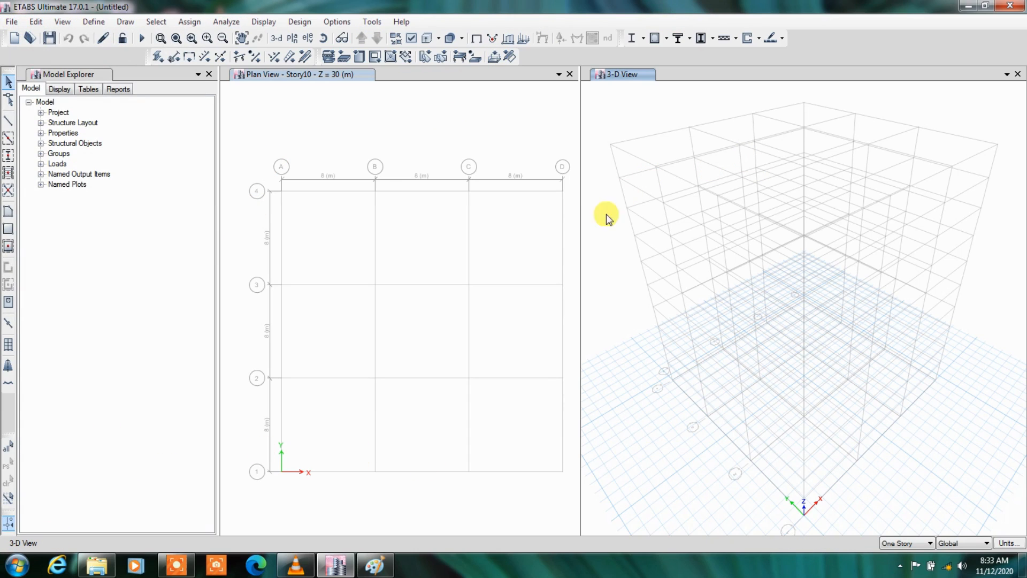
left_click(13, 22)
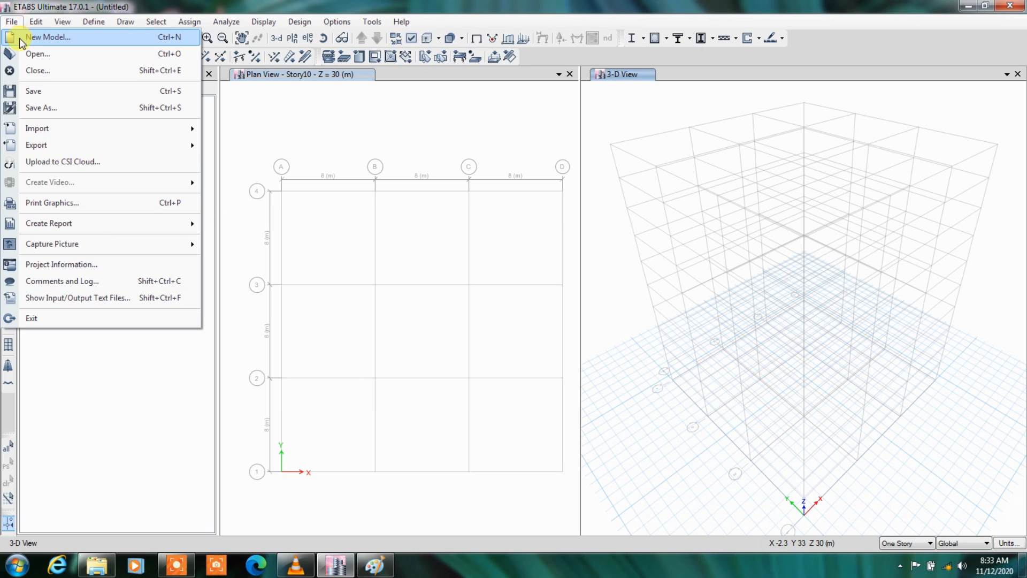
left_click(21, 39)
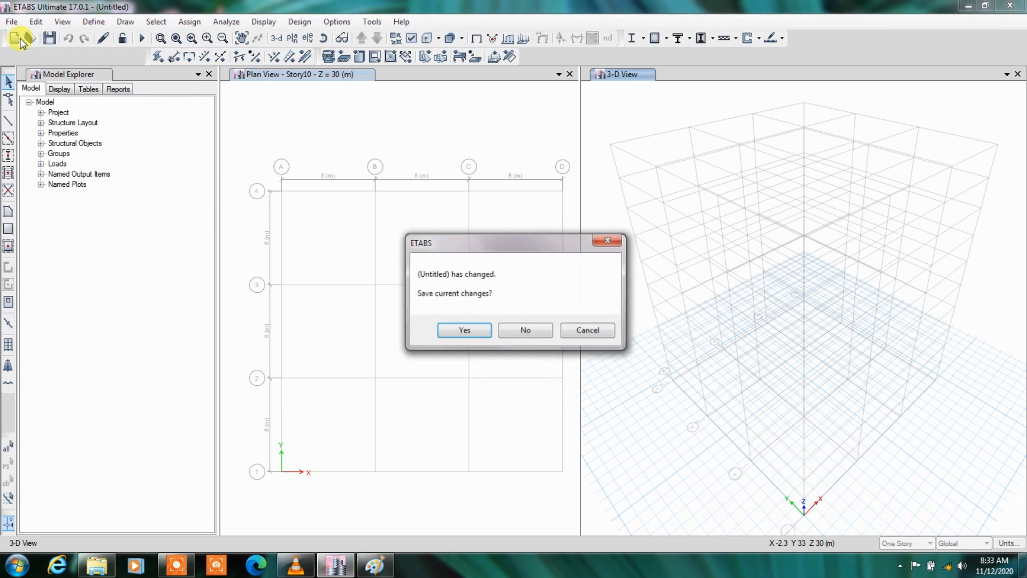
left_click(525, 332)
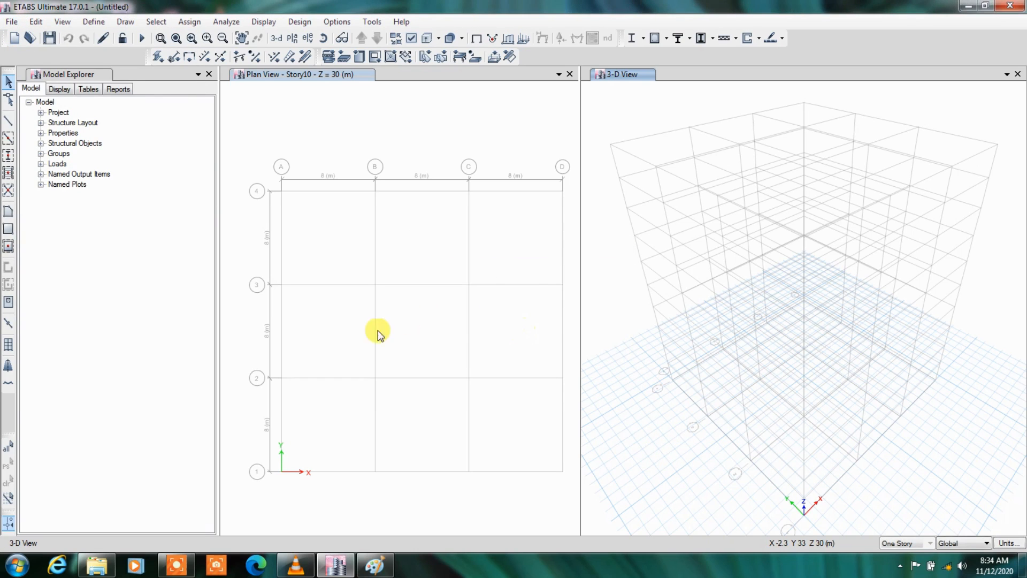
left_click(390, 251)
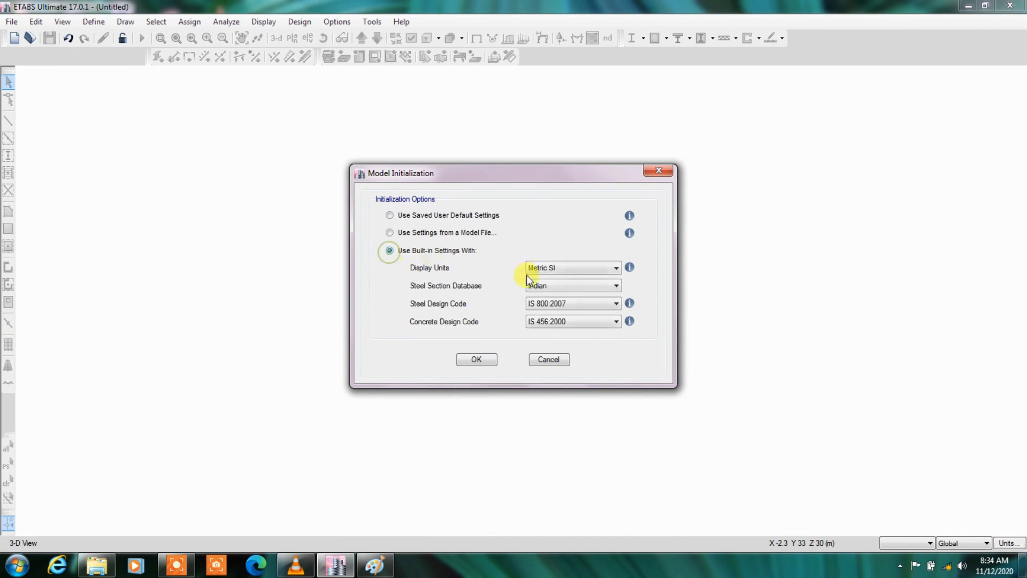
left_click(471, 360)
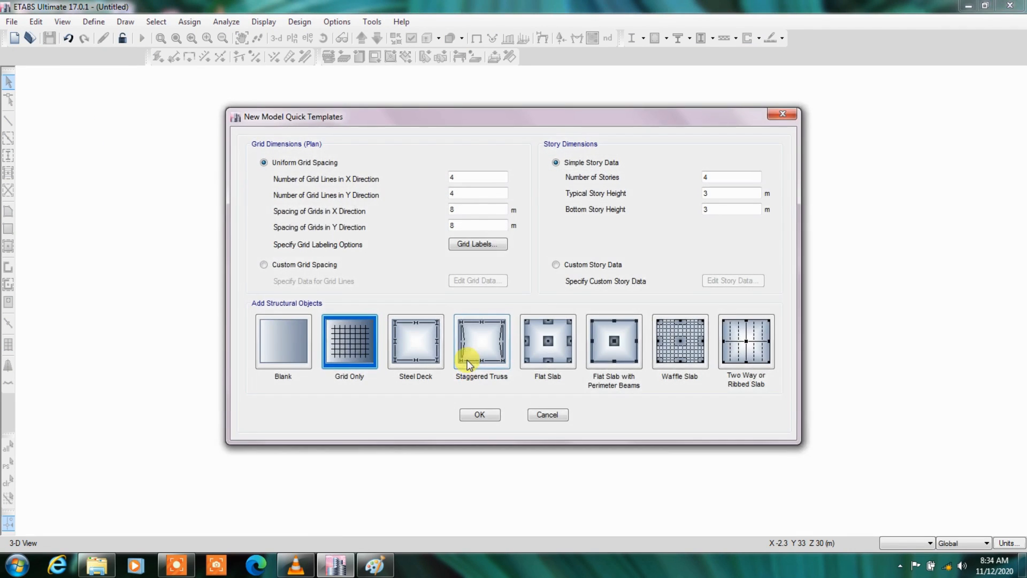
Set the uniform grid spacing to 6 m in both the X and Y directions.
double_click(479, 178)
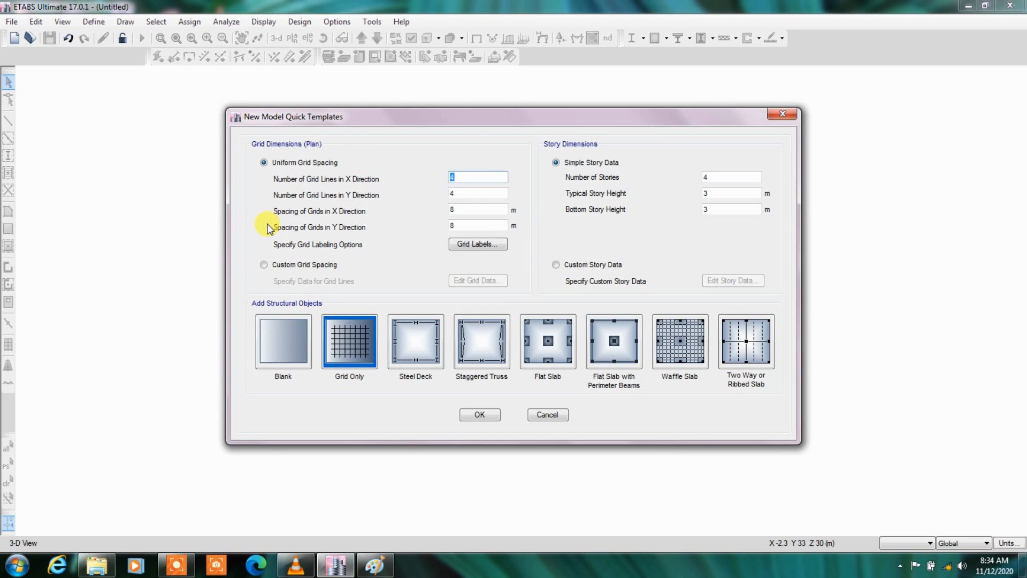
double_click(452, 214)
type("6")
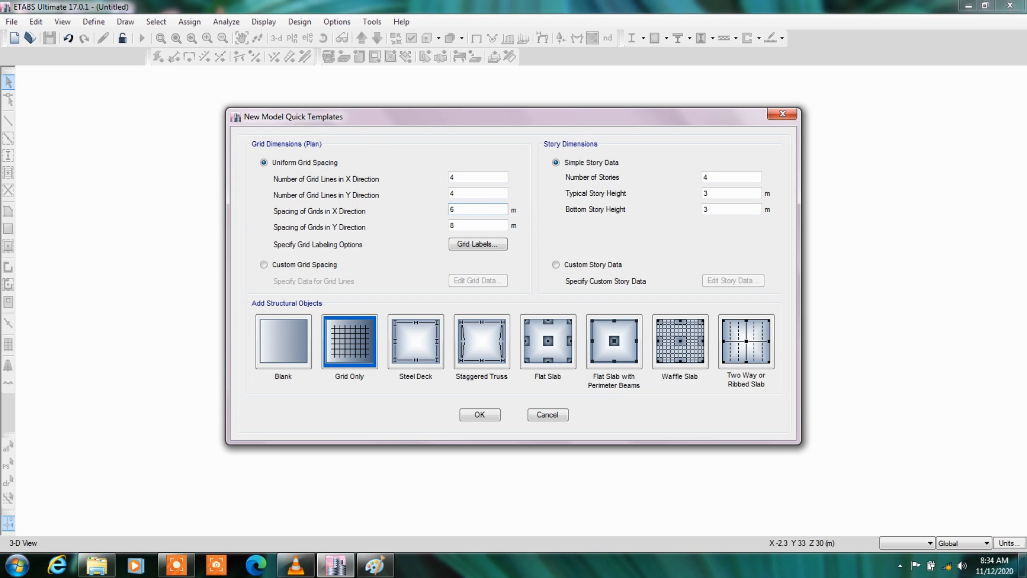
key("Tab")
double_click(463, 208)
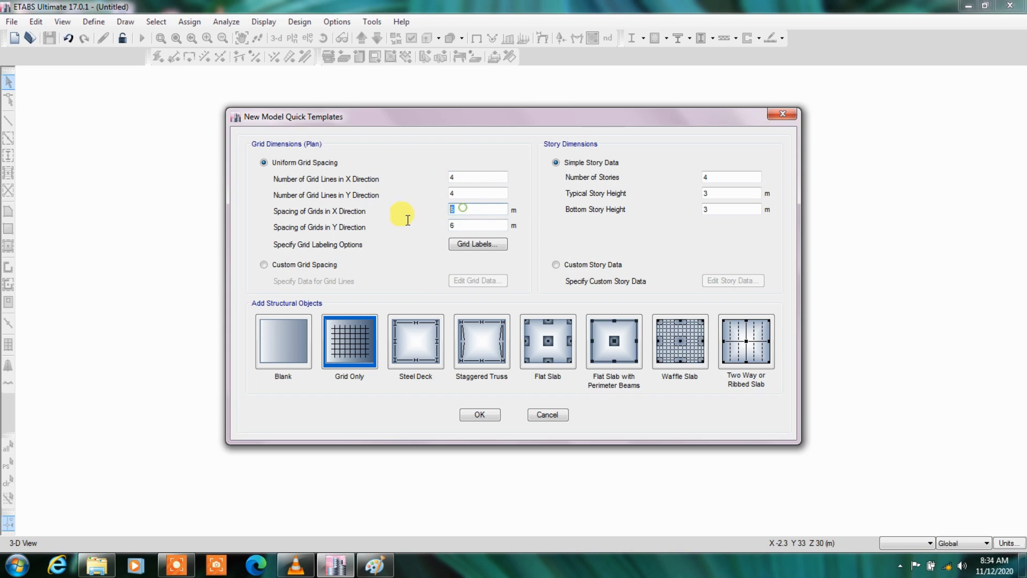
double_click(459, 225)
Set 1 story, 2 grid lines in X and 1 in Y, and create the grid-only model.
double_click(723, 176)
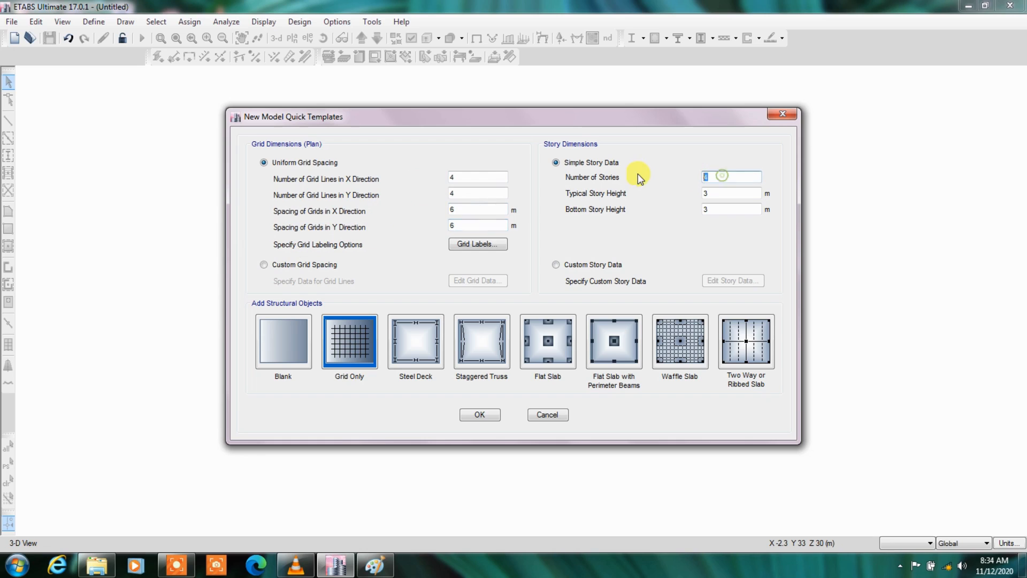
type("1")
double_click(478, 175)
type("6")
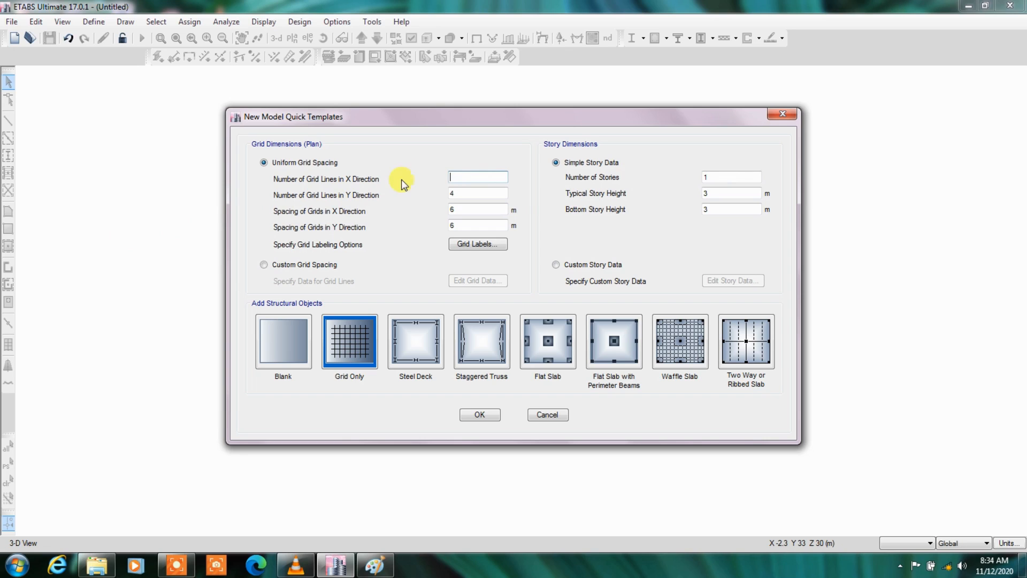
double_click(461, 193)
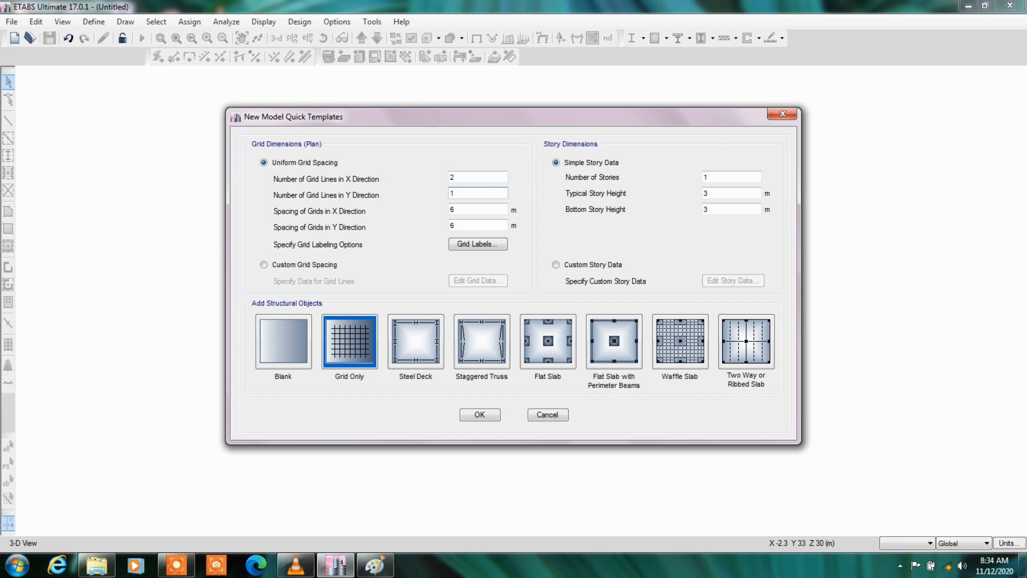
left_click(475, 415)
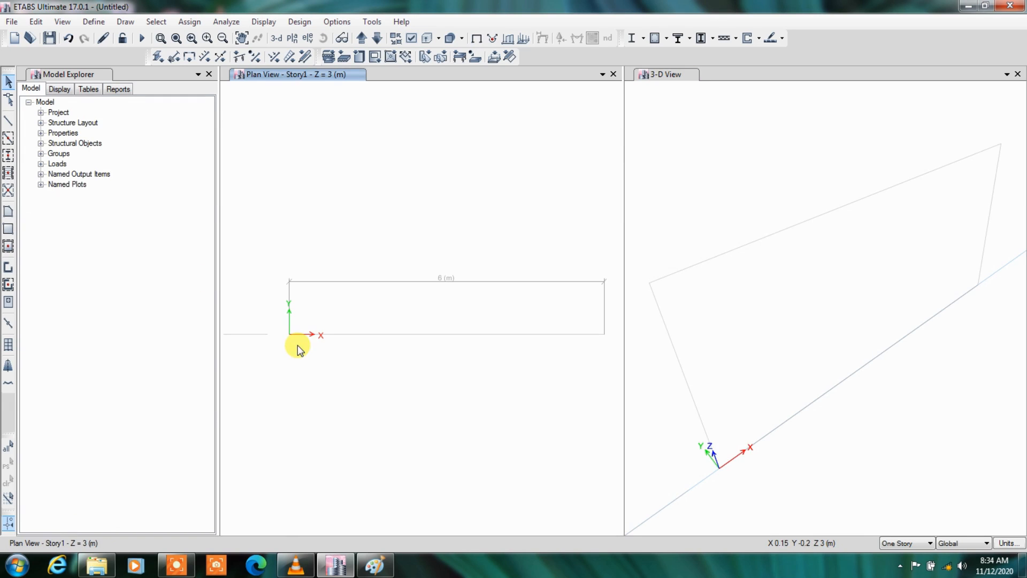
Compare the generated single-bay grid in the plan view and the 3-D view.
left_click(763, 226)
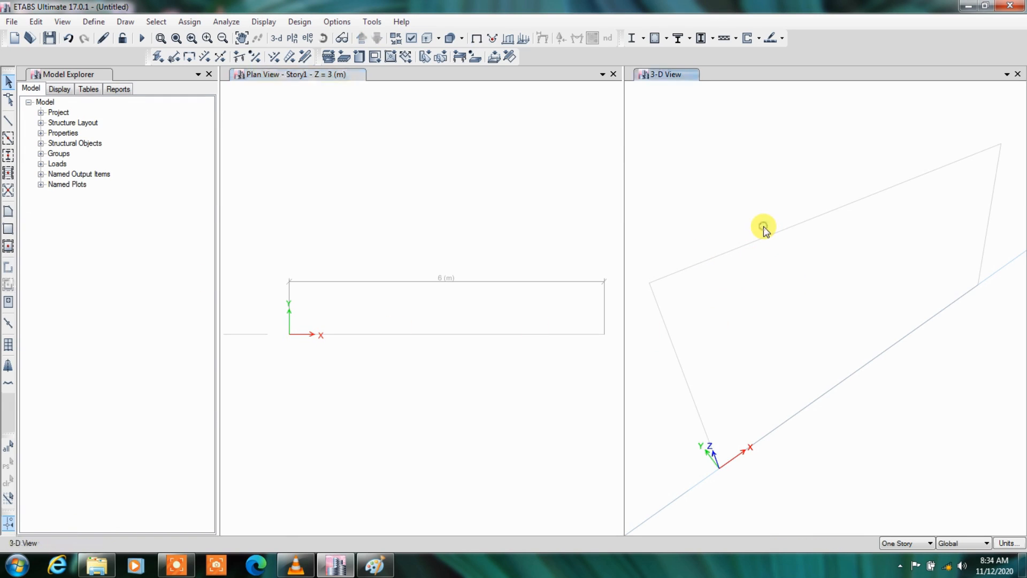
left_click(297, 187)
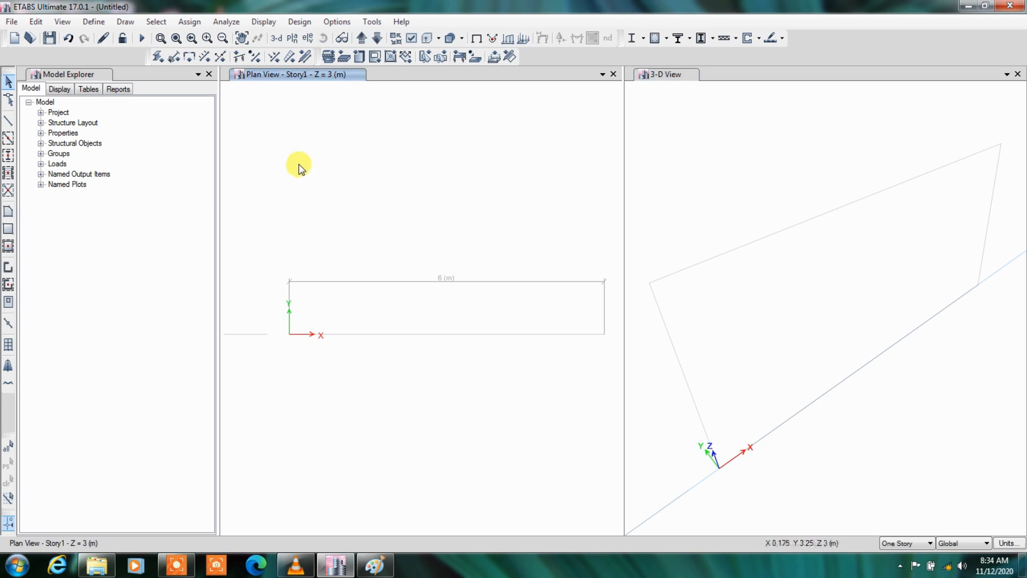
left_click(763, 183)
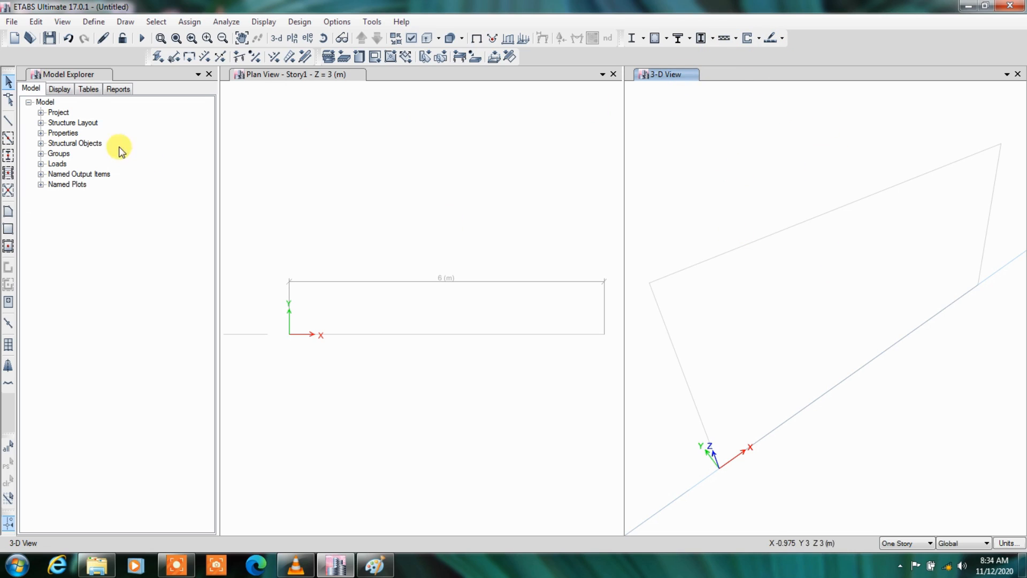
left_click(334, 155)
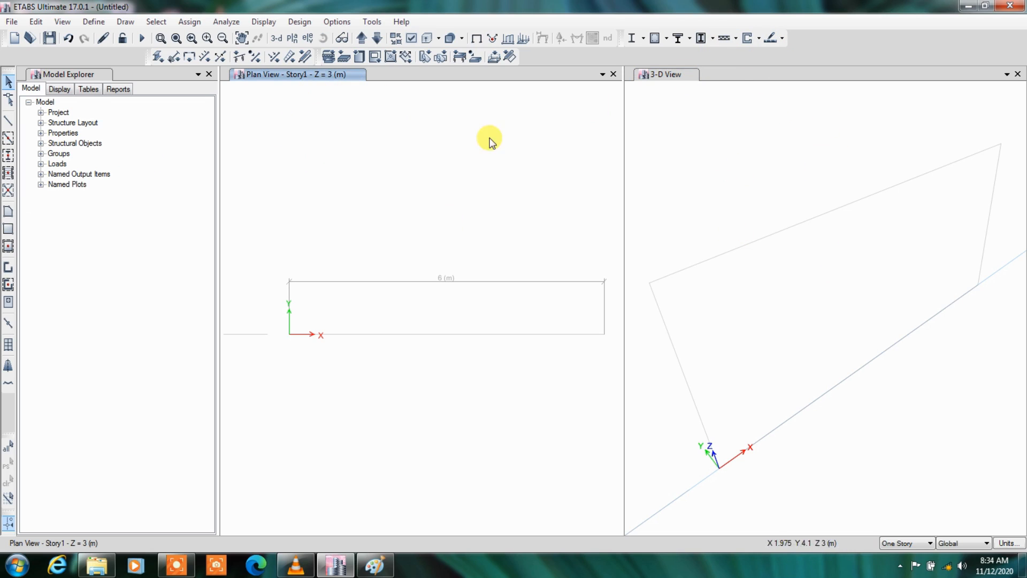
left_click(787, 188)
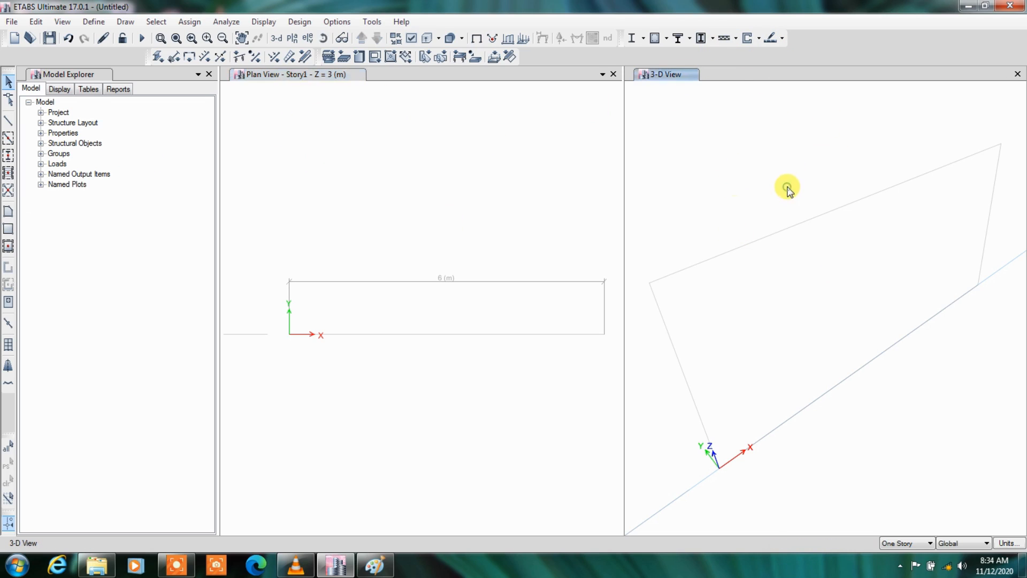
Close the 3-D view and bring it back by adding a new window.
left_click(1018, 74)
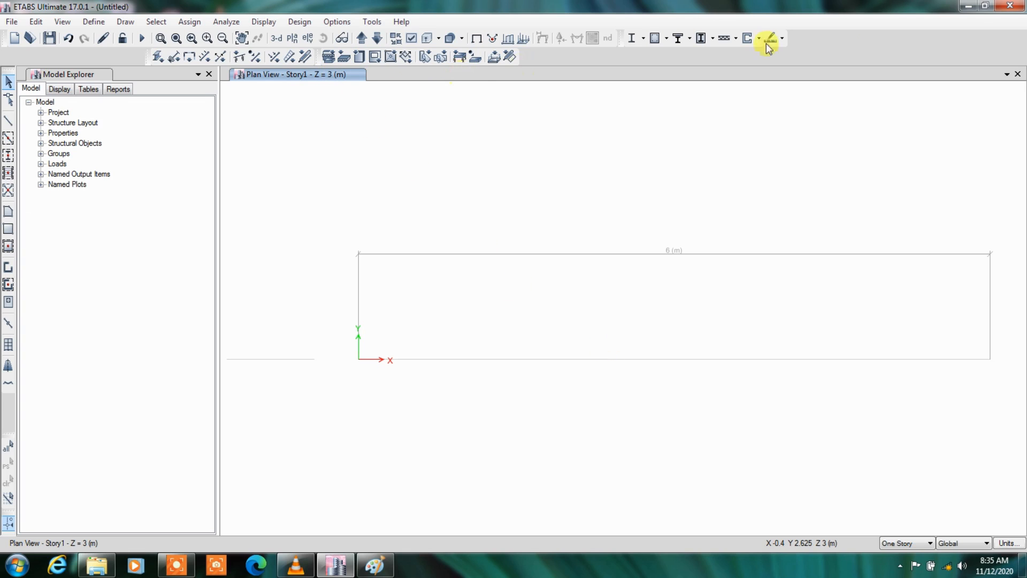
left_click(1007, 74)
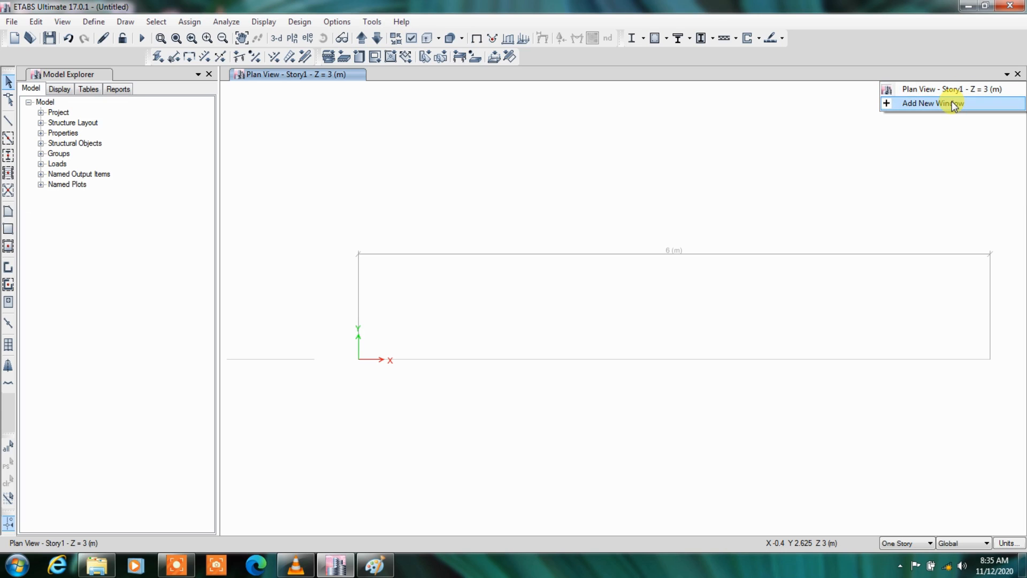
left_click(951, 103)
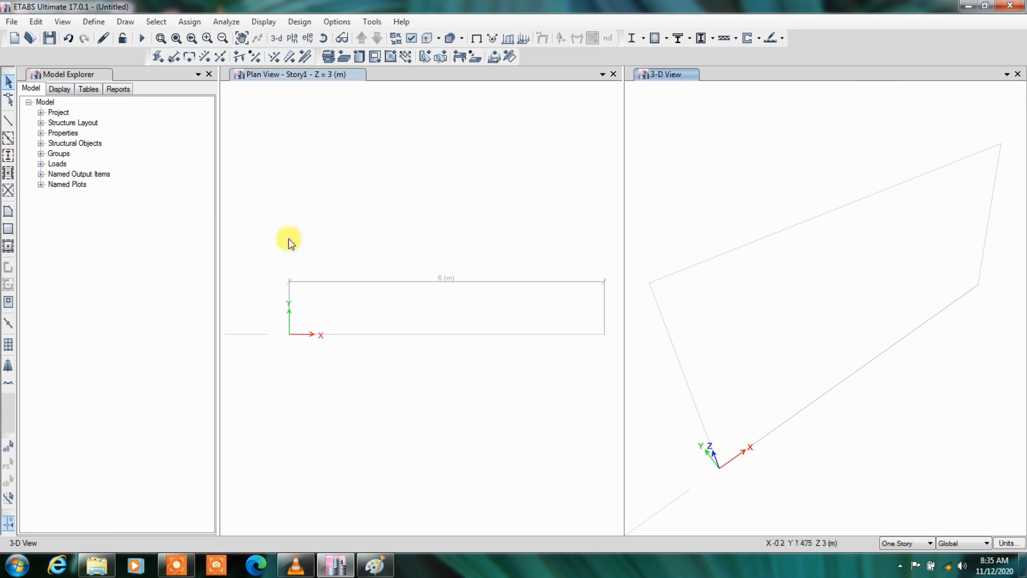
Switch the plan window to a 3-D view and back to the Story1 plan view.
left_click(304, 165)
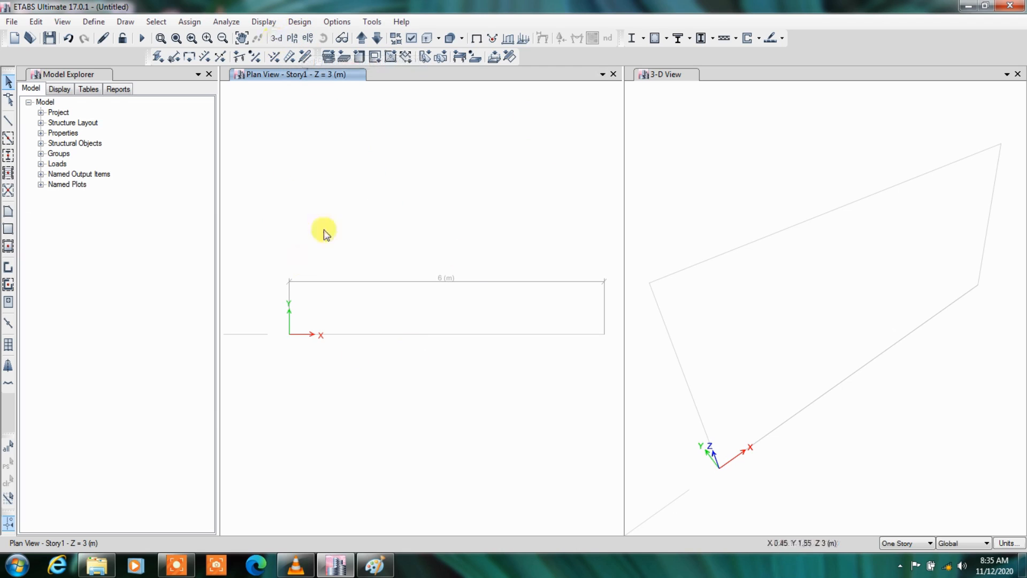
left_click(275, 38)
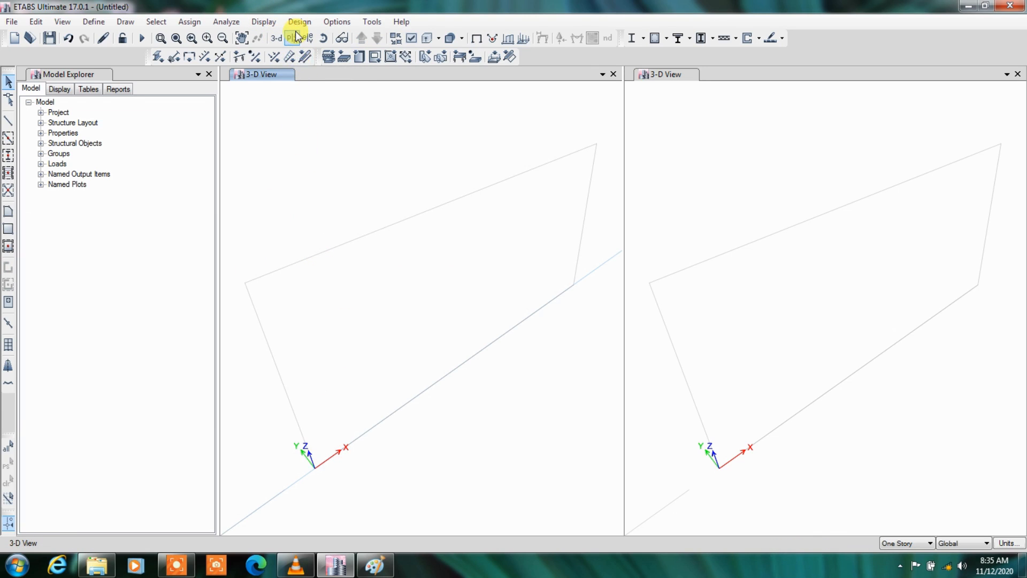
left_click(293, 38)
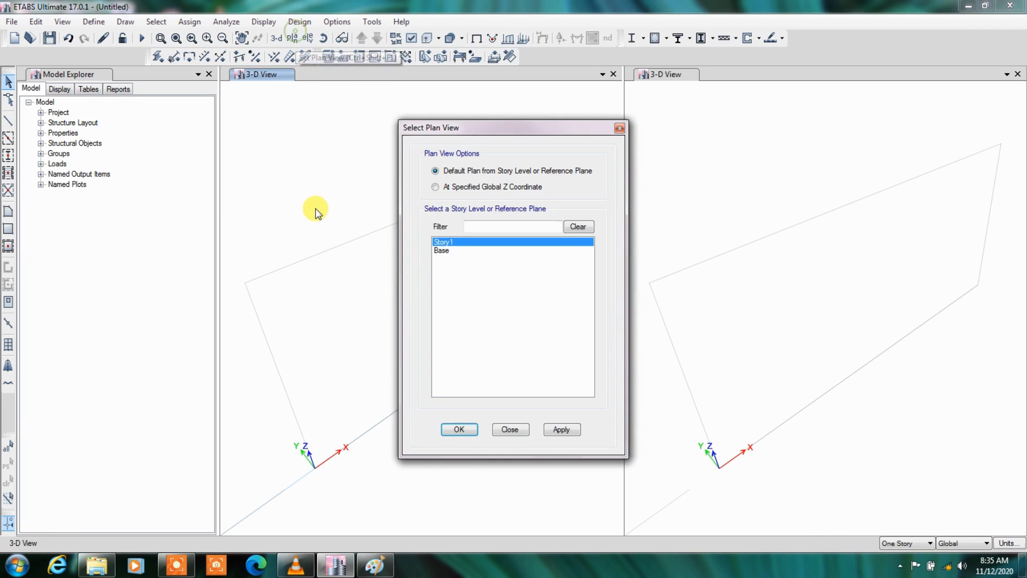
left_click(471, 429)
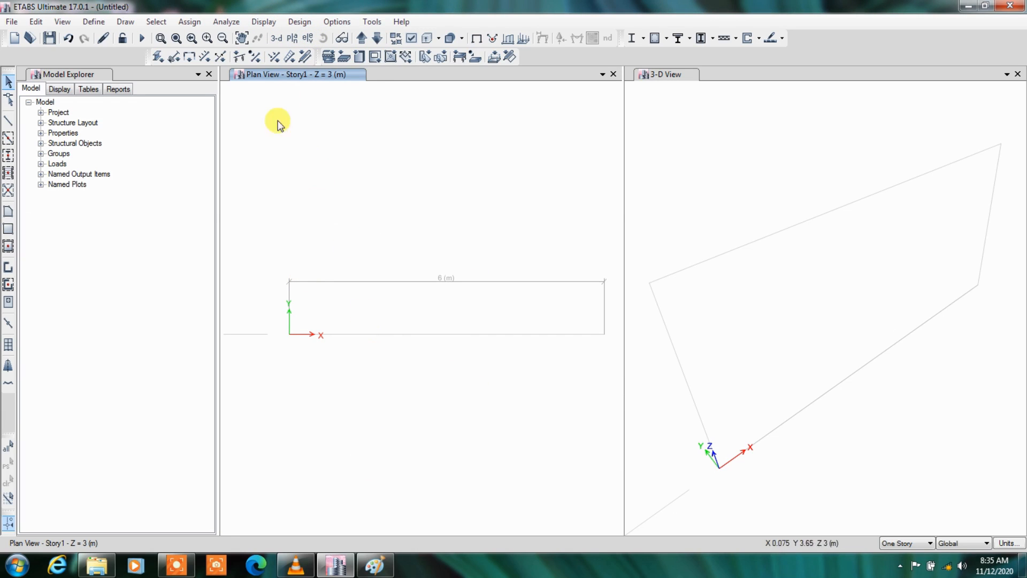
Show the elevation along grid line 1 in the plan window and fit the frame within it.
left_click(304, 39)
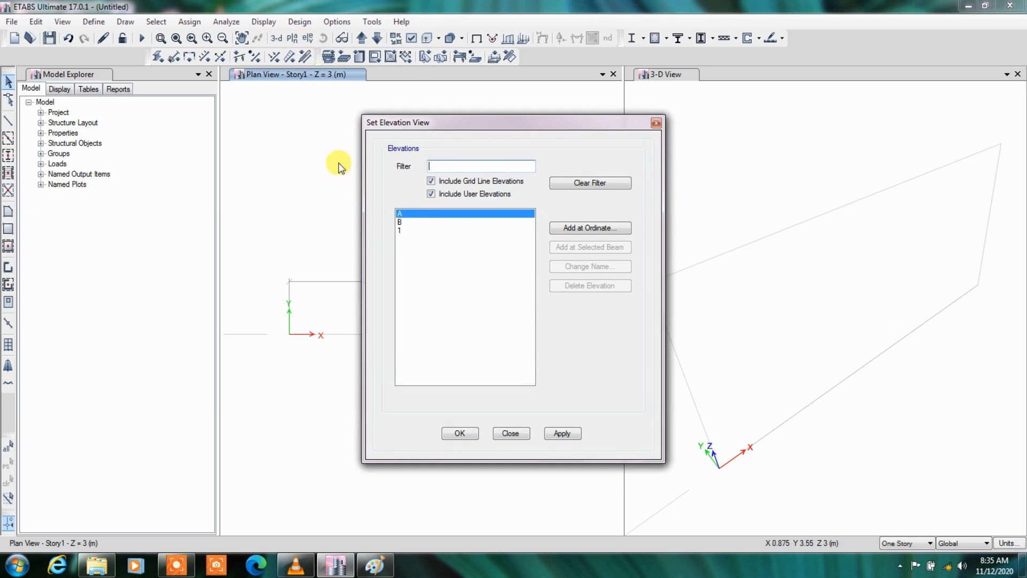
left_click(399, 230)
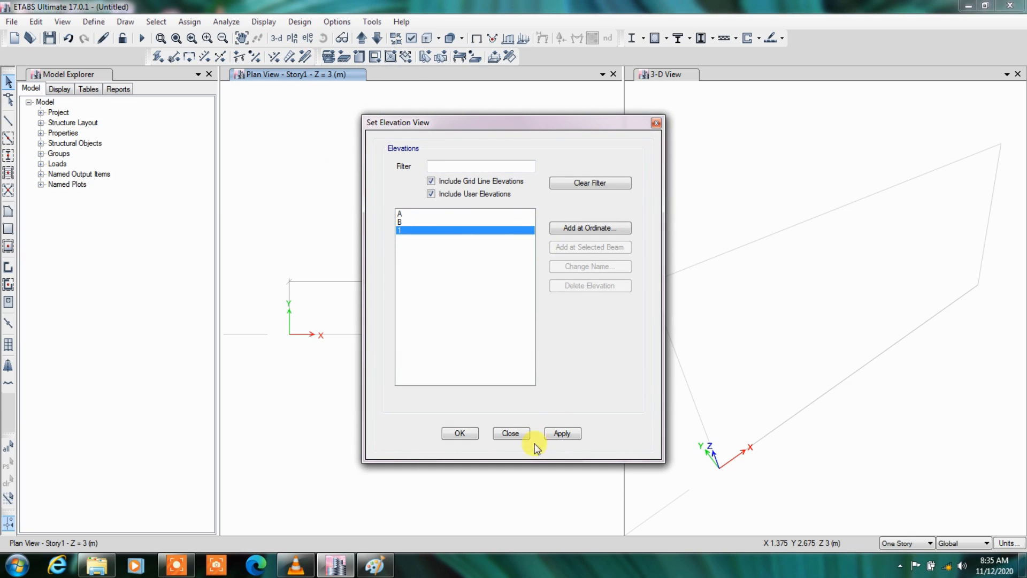
left_click(562, 434)
left_click(461, 433)
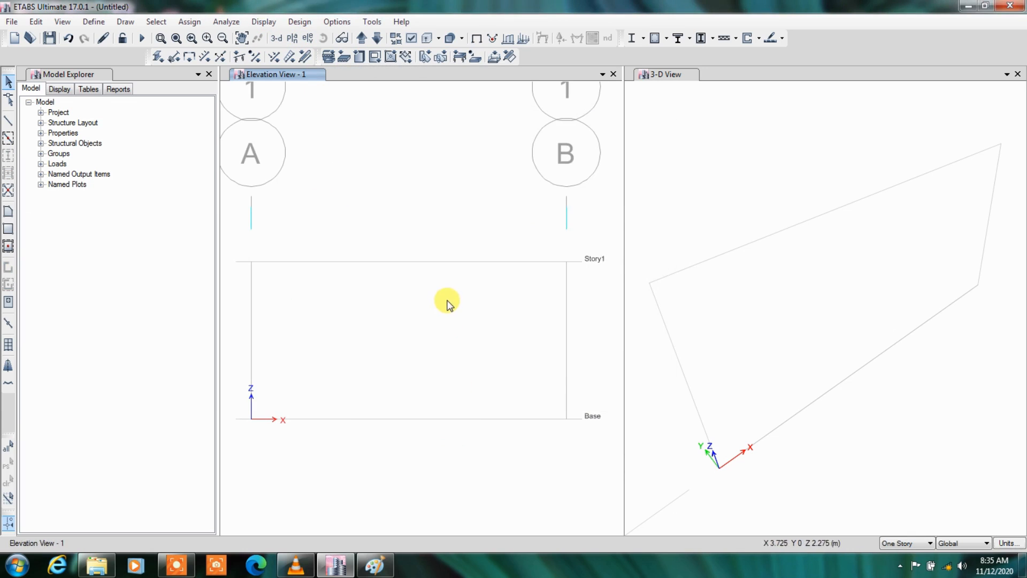
scroll(428, 297, "up", 2)
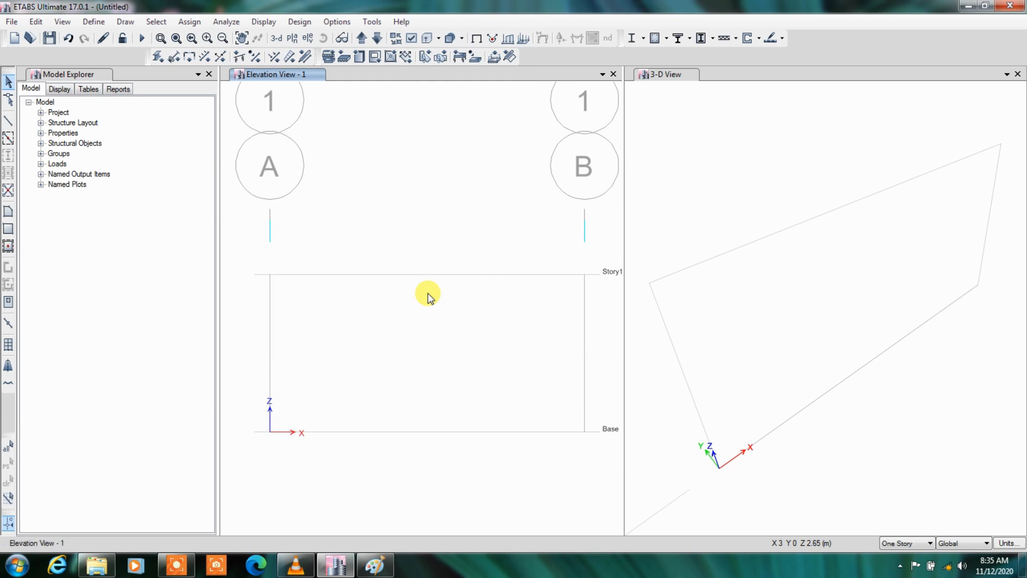
scroll(427, 297, "down", 2)
scroll(427, 298, "up", 2)
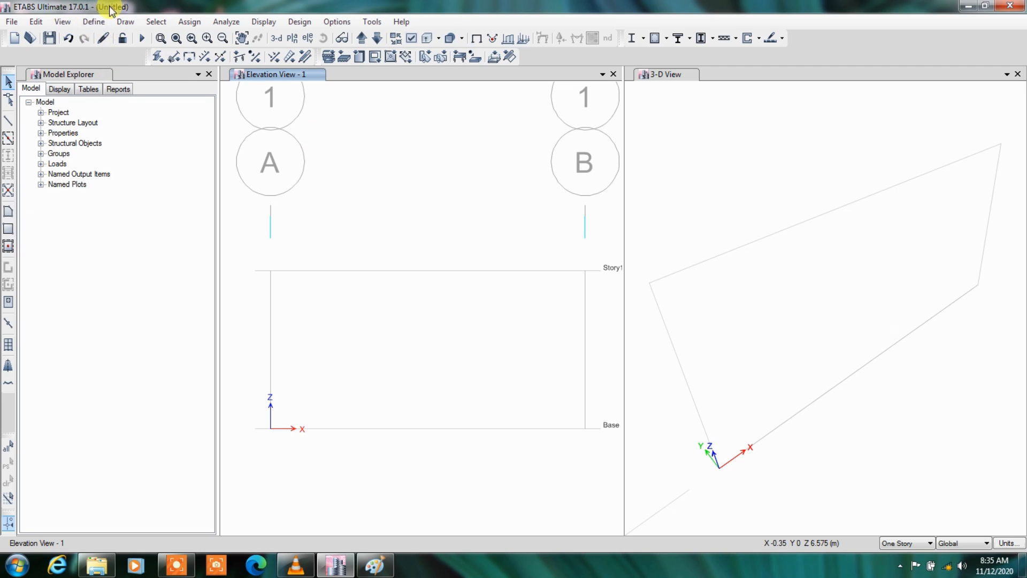
Open the material definitions and go through the default materials in the list.
left_click(95, 23)
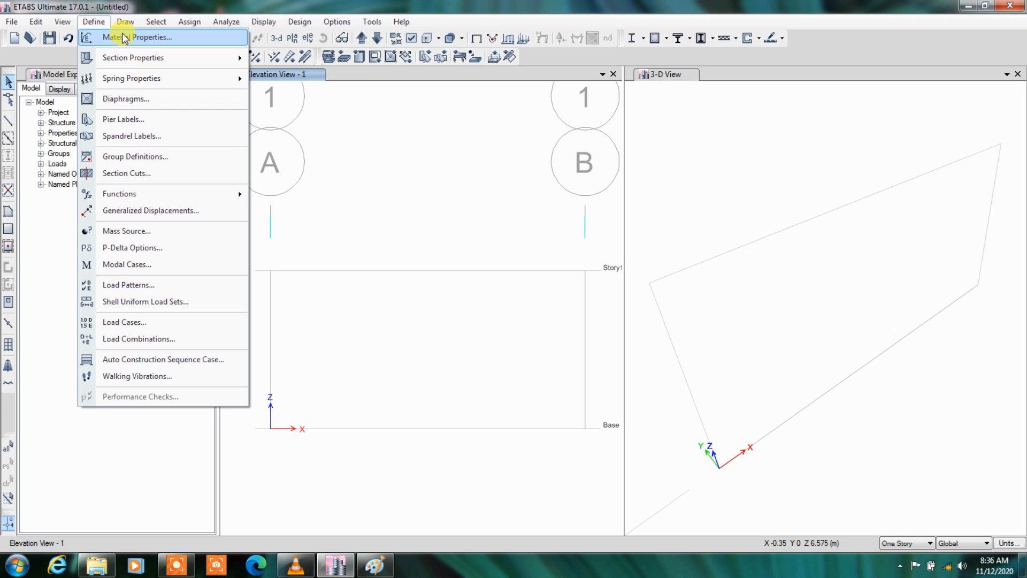
left_click(154, 36)
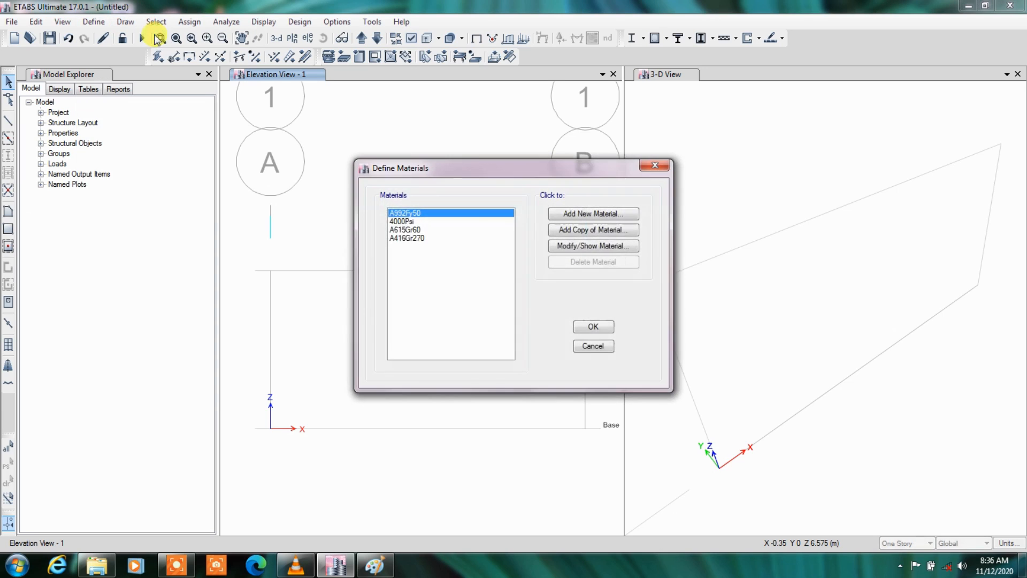
left_click(403, 221)
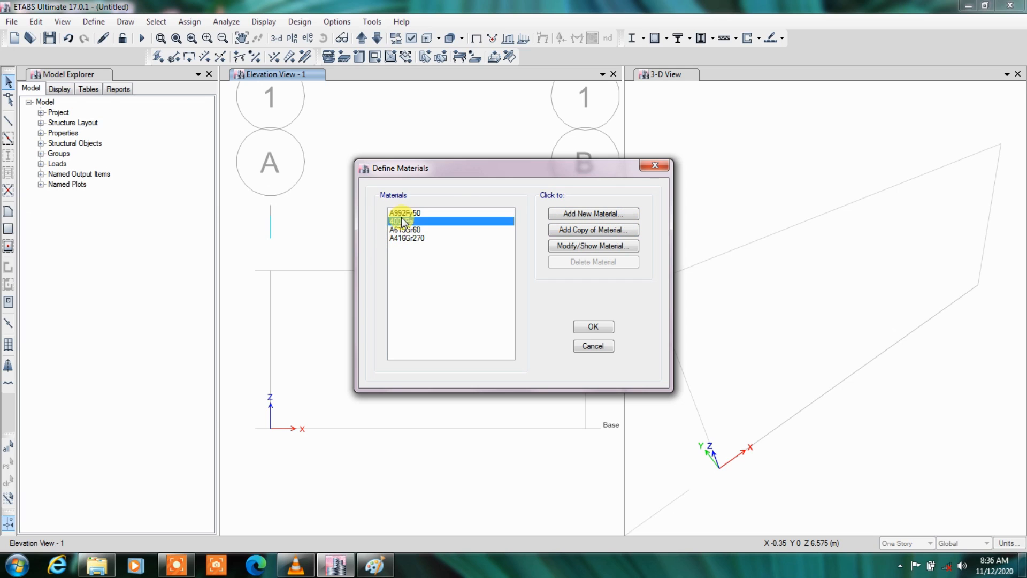
left_click(404, 230)
left_click(403, 238)
left_click(396, 212)
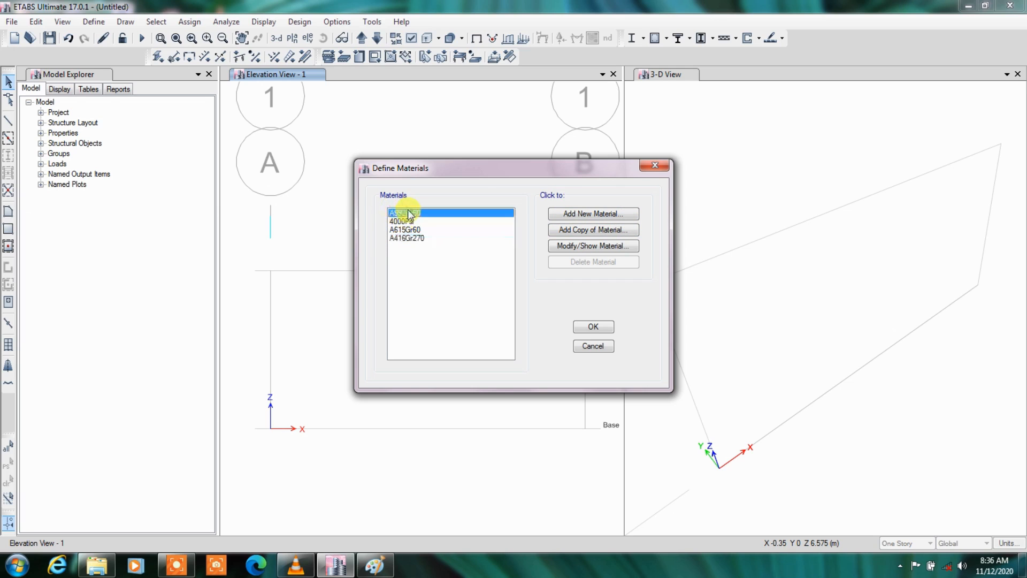
left_click(400, 221)
left_click(408, 230)
left_click(409, 239)
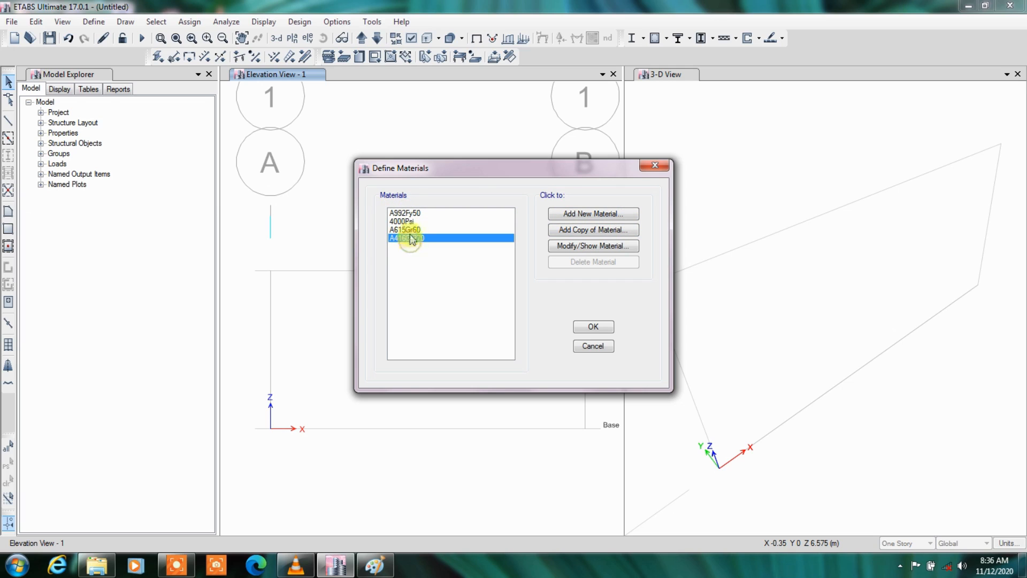
left_click(410, 221)
left_click(409, 213)
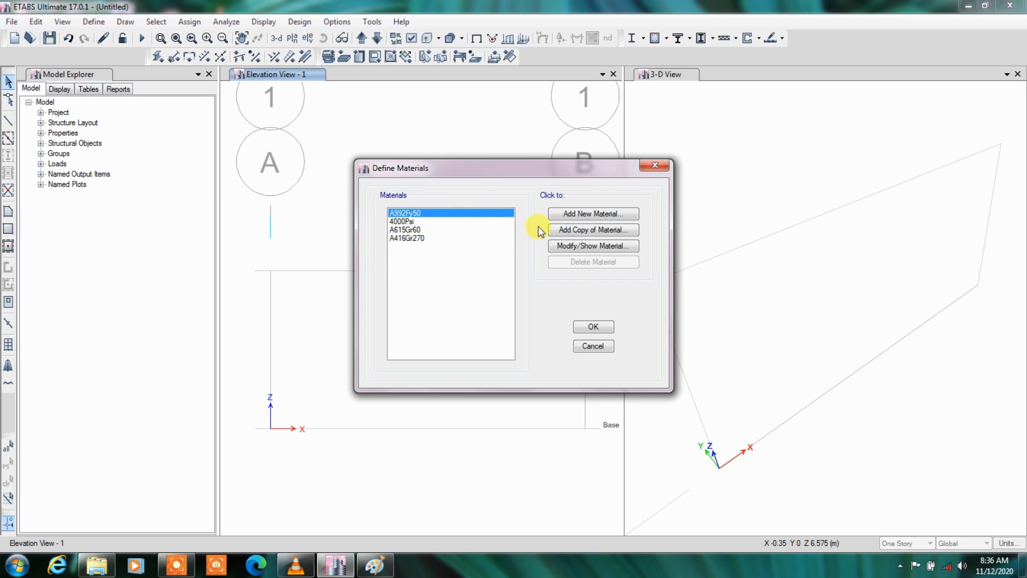
Add a new India-region concrete material of grade M25 to the Indian standard, keeping its default property data.
left_click(603, 216)
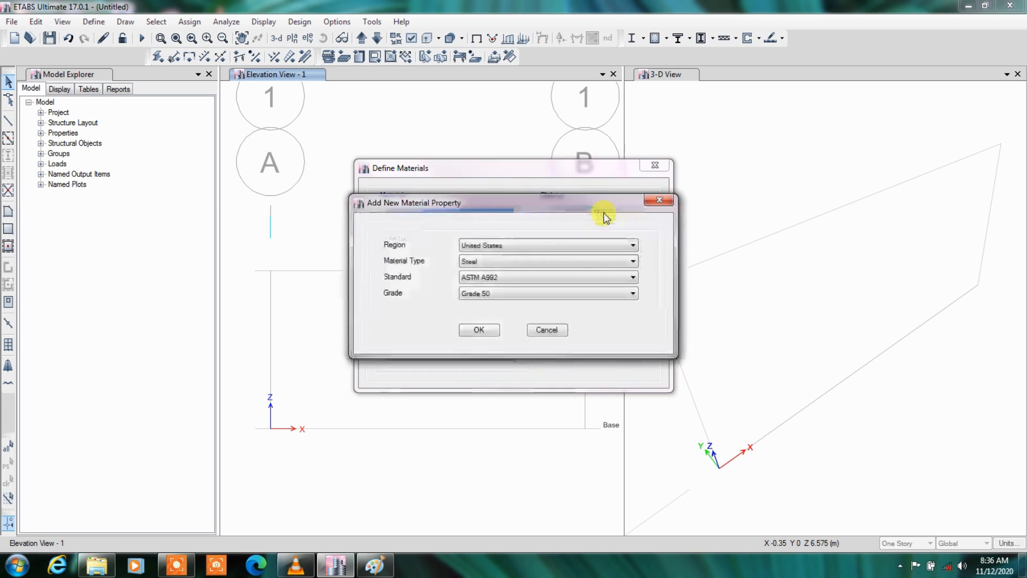
left_click_drag(408, 203, 98, 115)
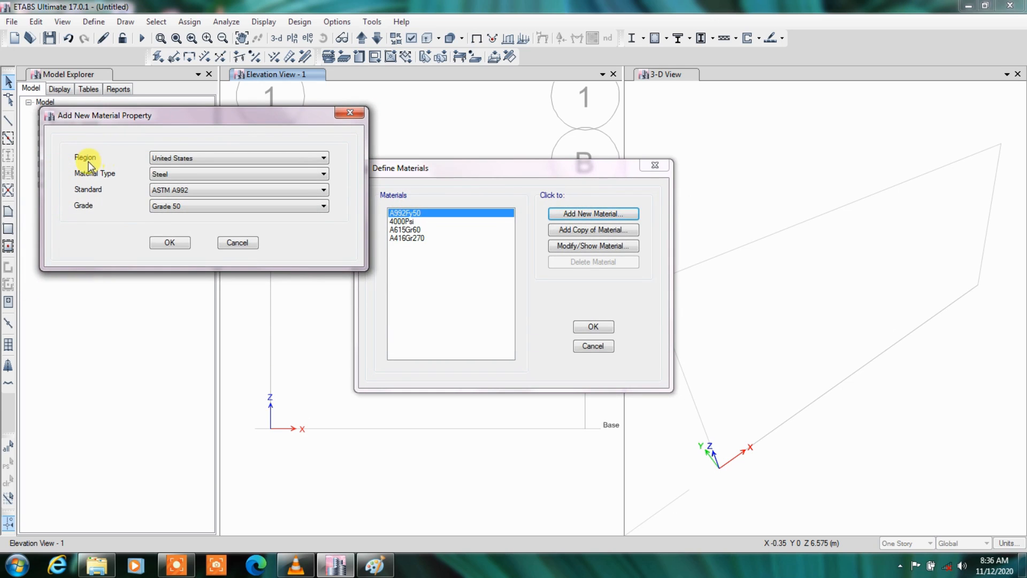
left_click(159, 158)
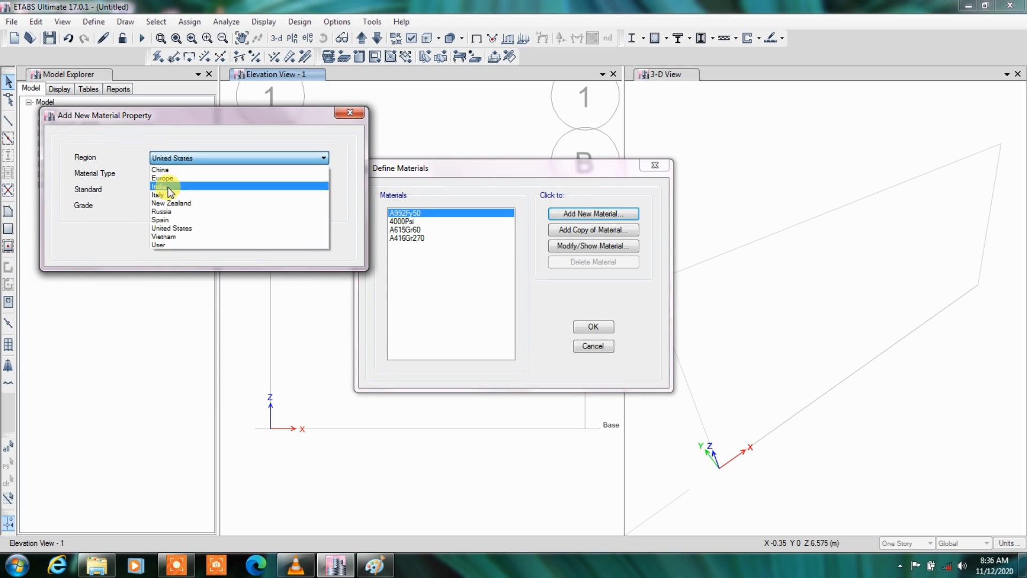
left_click(161, 186)
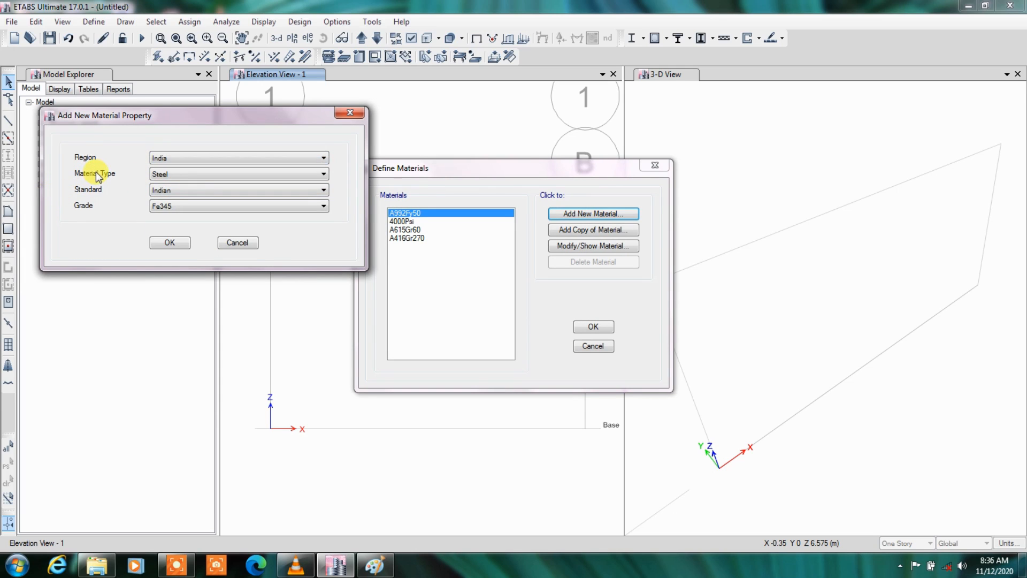
left_click(152, 172)
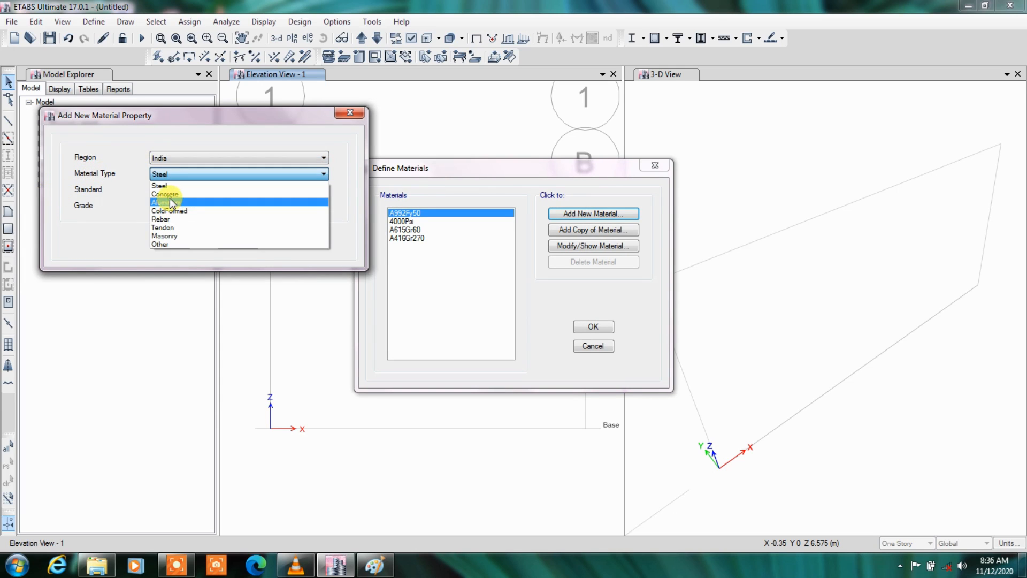
left_click(169, 193)
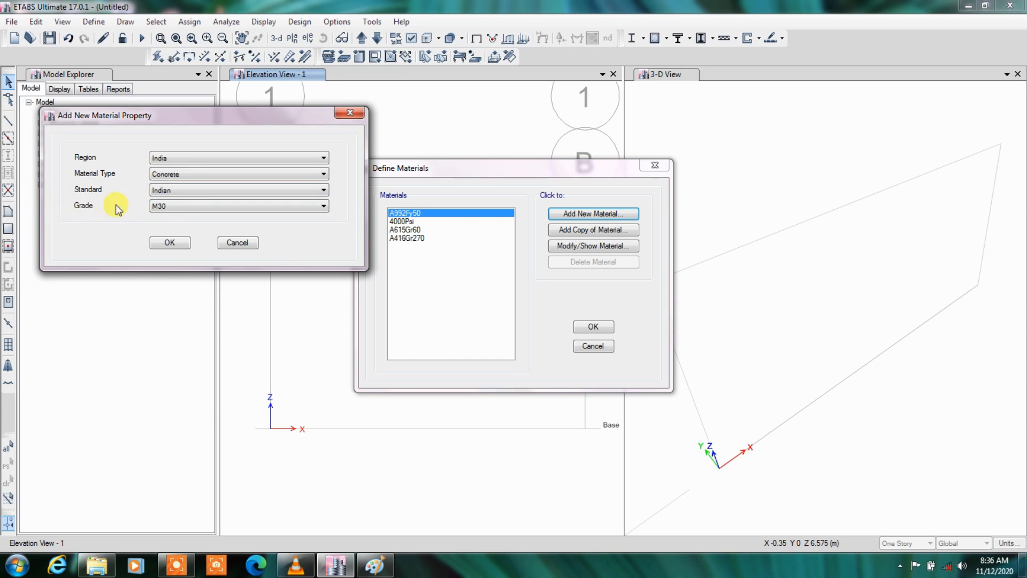
left_click(163, 207)
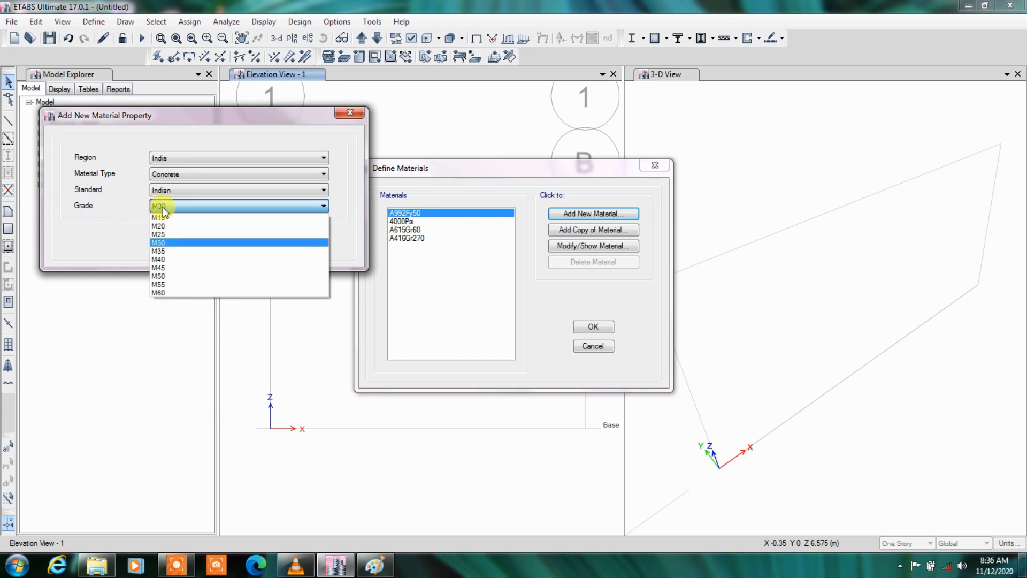
left_click(163, 235)
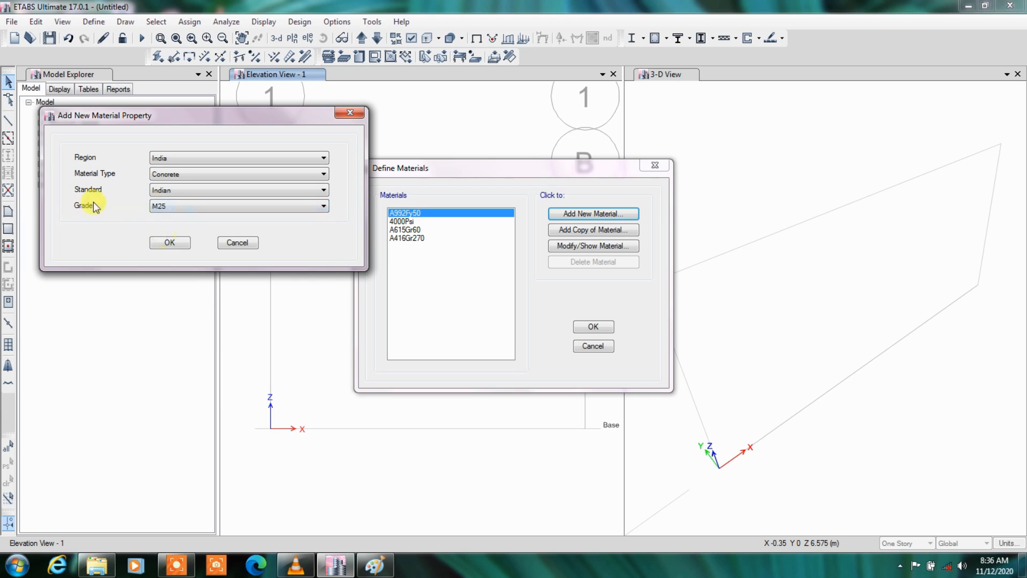
left_click(169, 242)
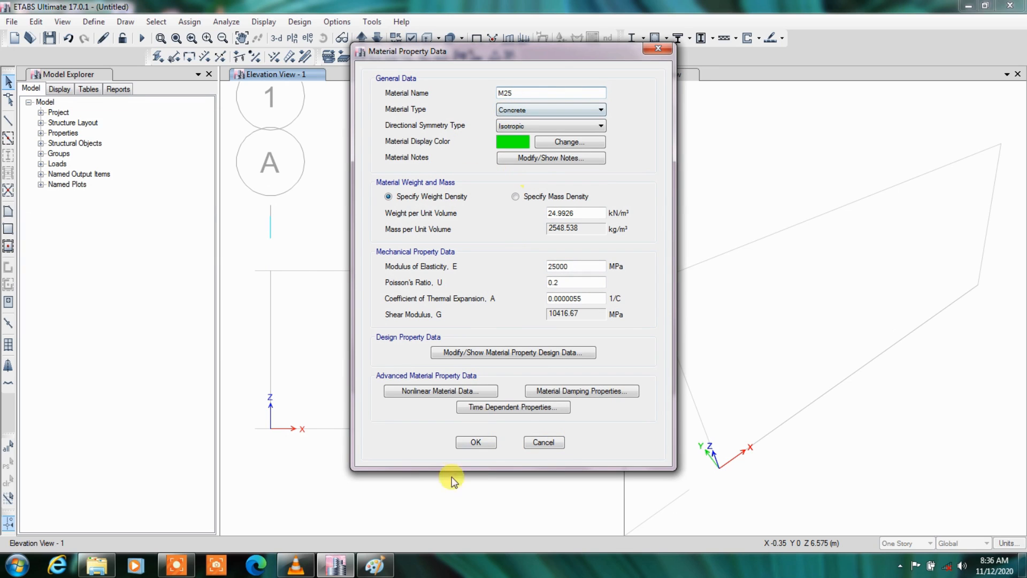
left_click(476, 443)
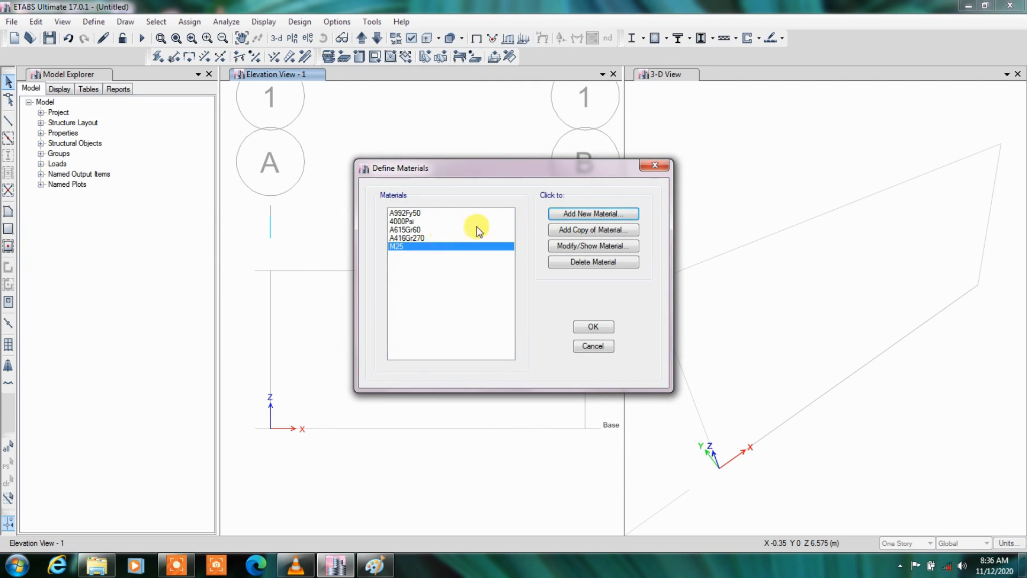
Add an Indian rebar material of HYSD Grade 415 with its default properties and accept the material definitions.
left_click(558, 214)
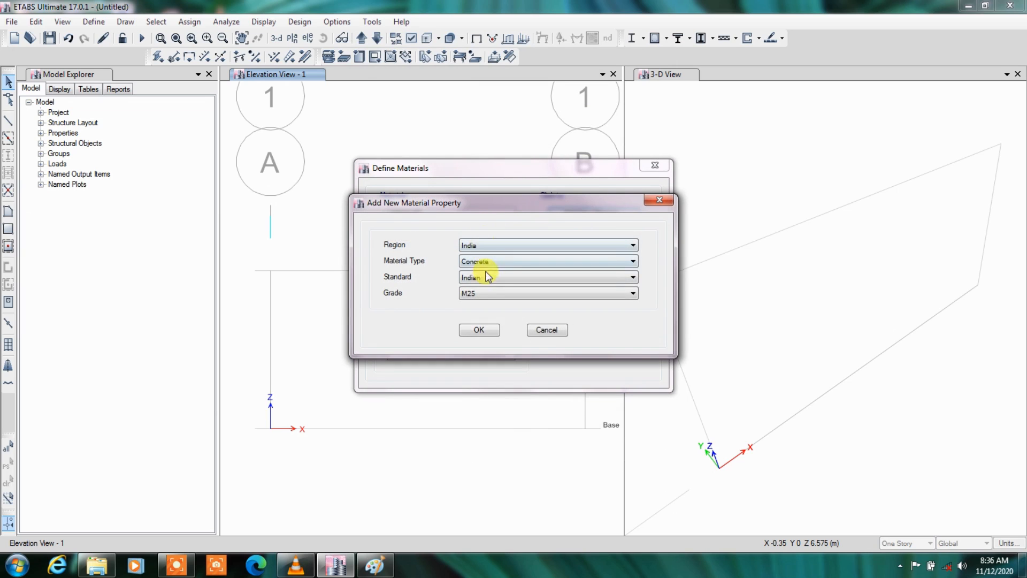
left_click(481, 262)
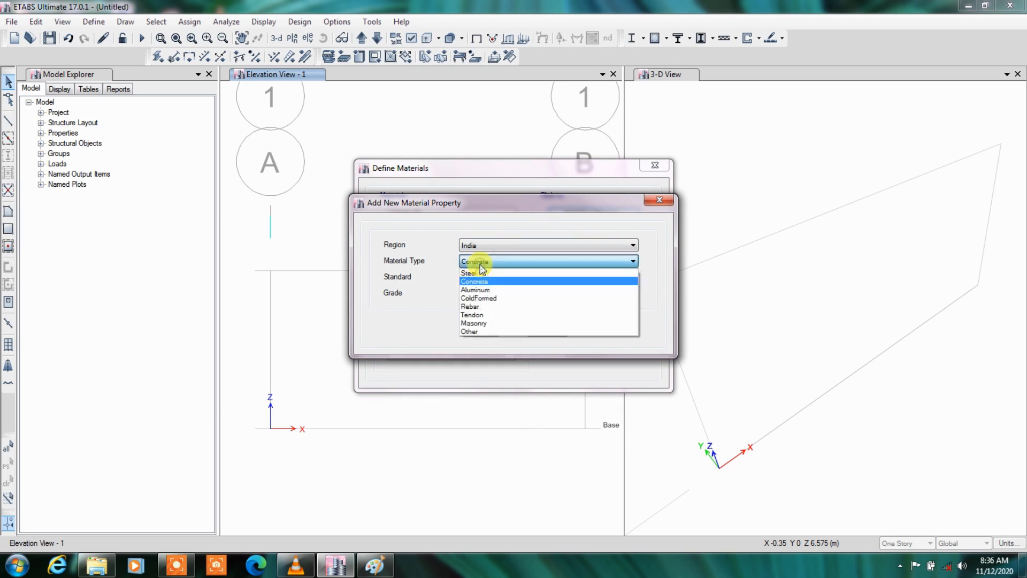
left_click(473, 306)
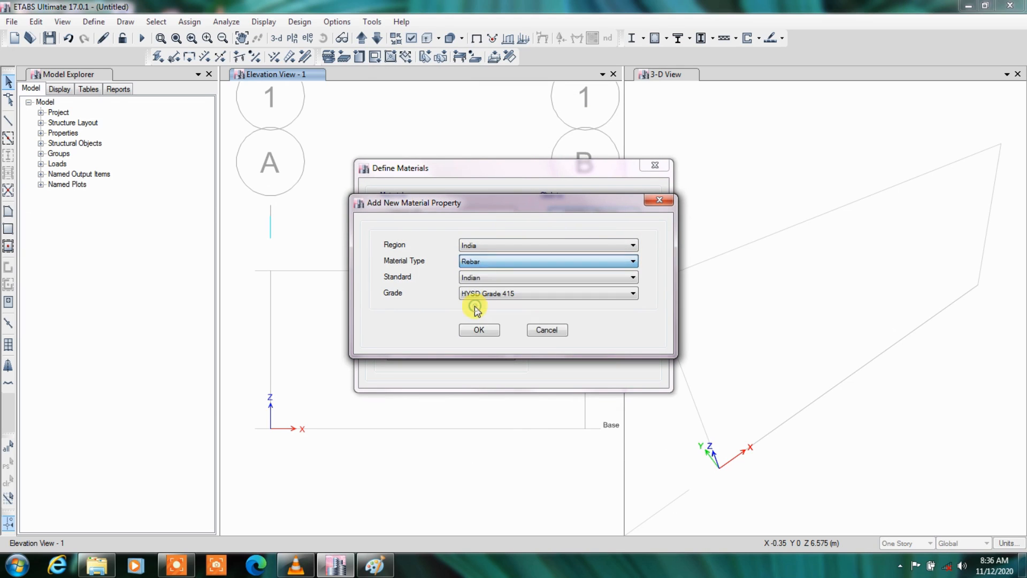
left_click(480, 261)
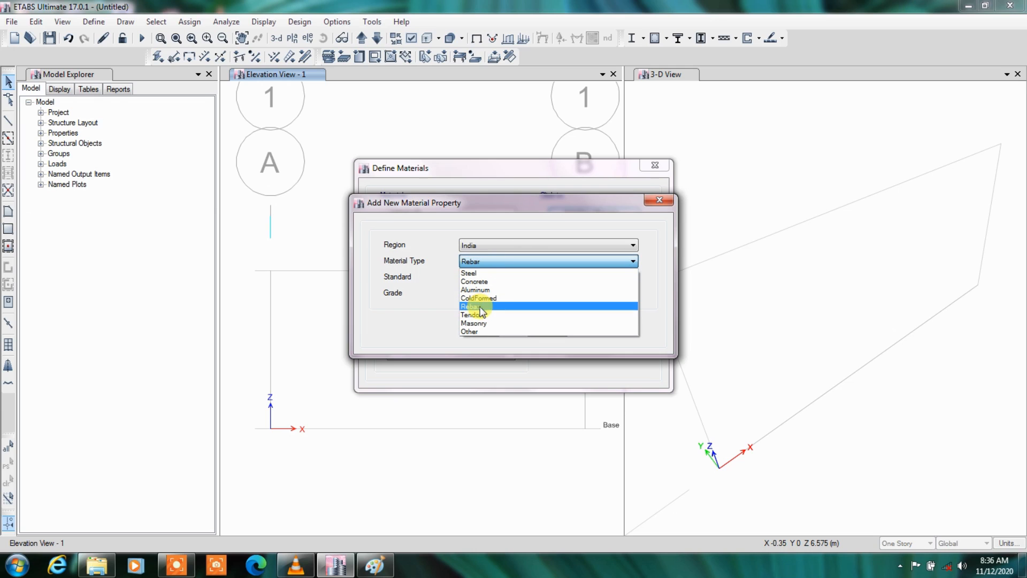
left_click(481, 307)
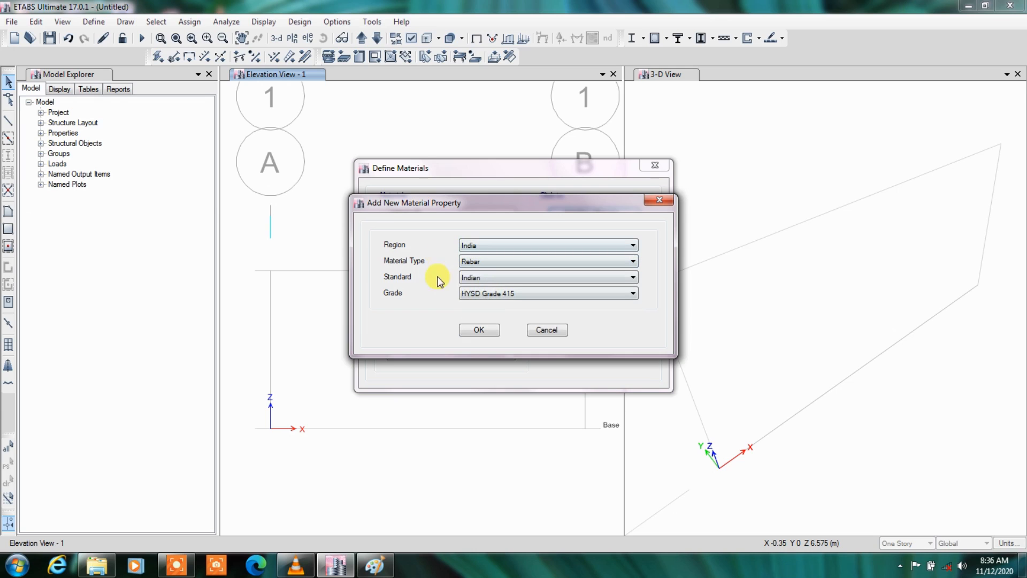
left_click(483, 328)
left_click(475, 412)
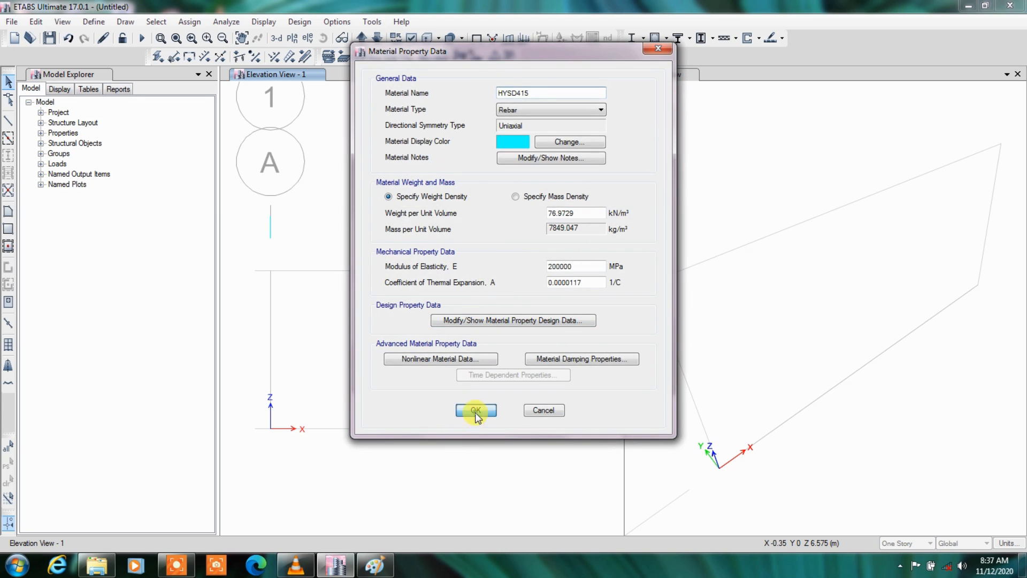
left_click(592, 328)
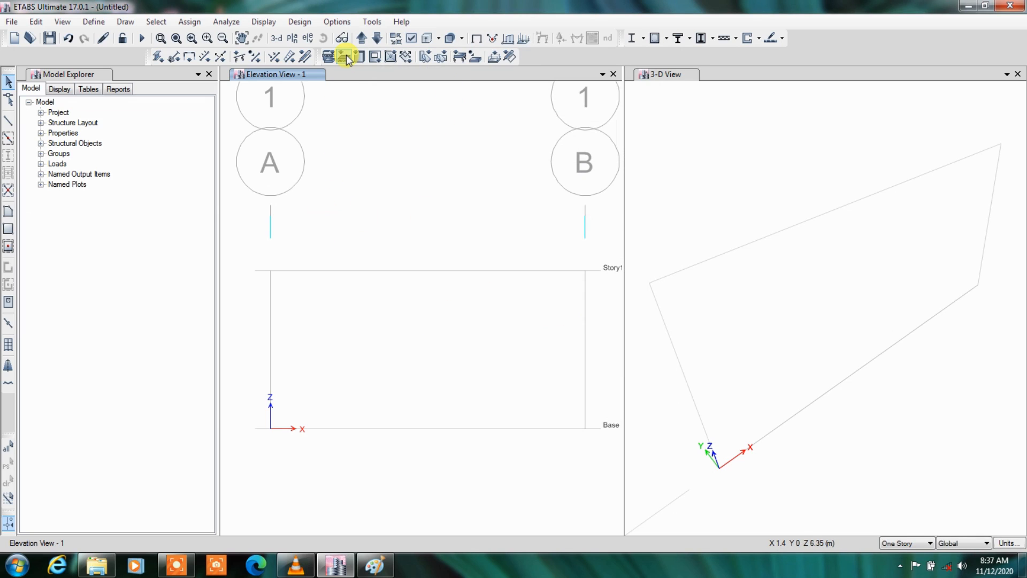
Open the frame section definitions and look through the default beam and column sections in the list.
left_click(97, 25)
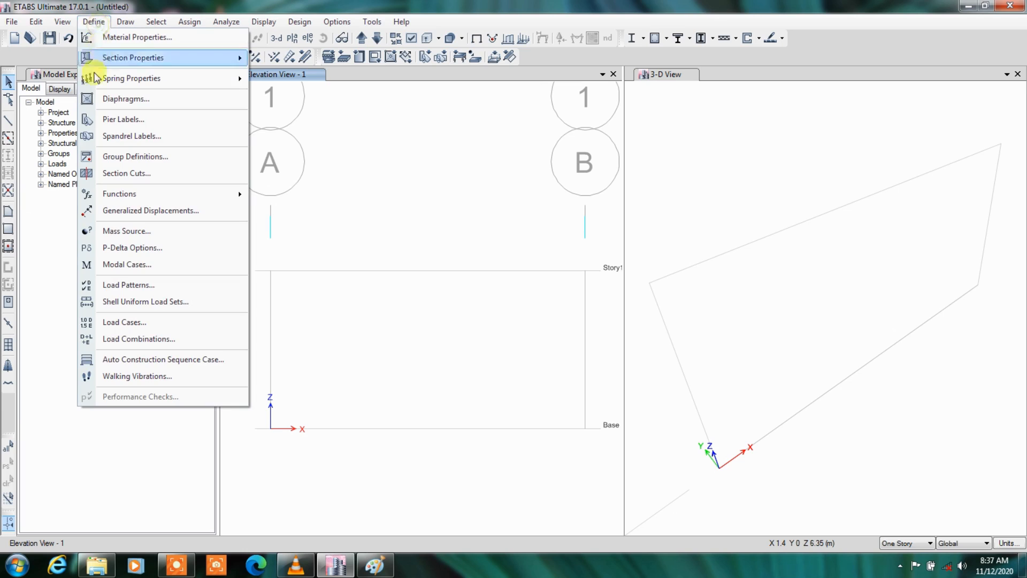
mouse_move(127, 63)
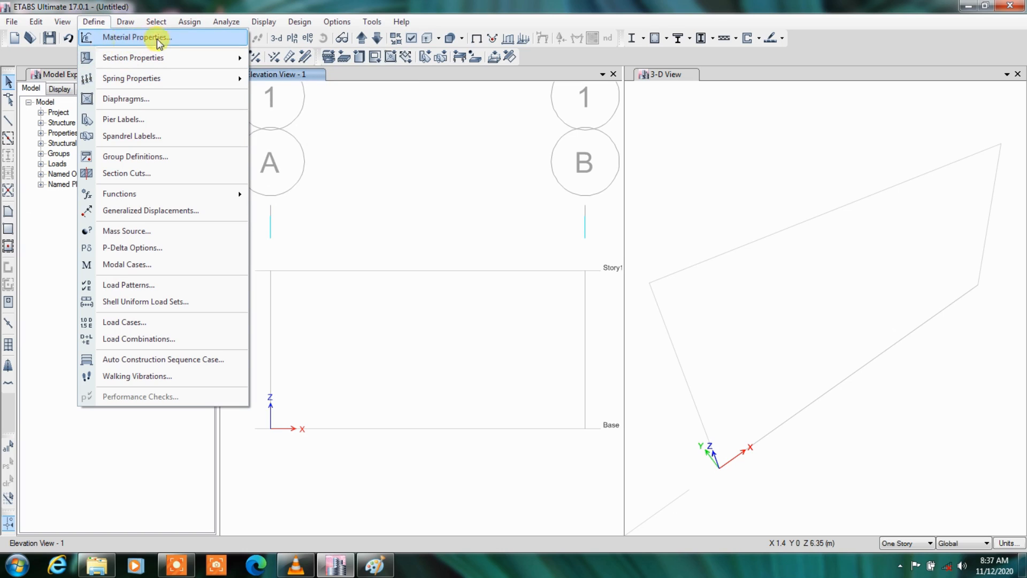
mouse_move(179, 63)
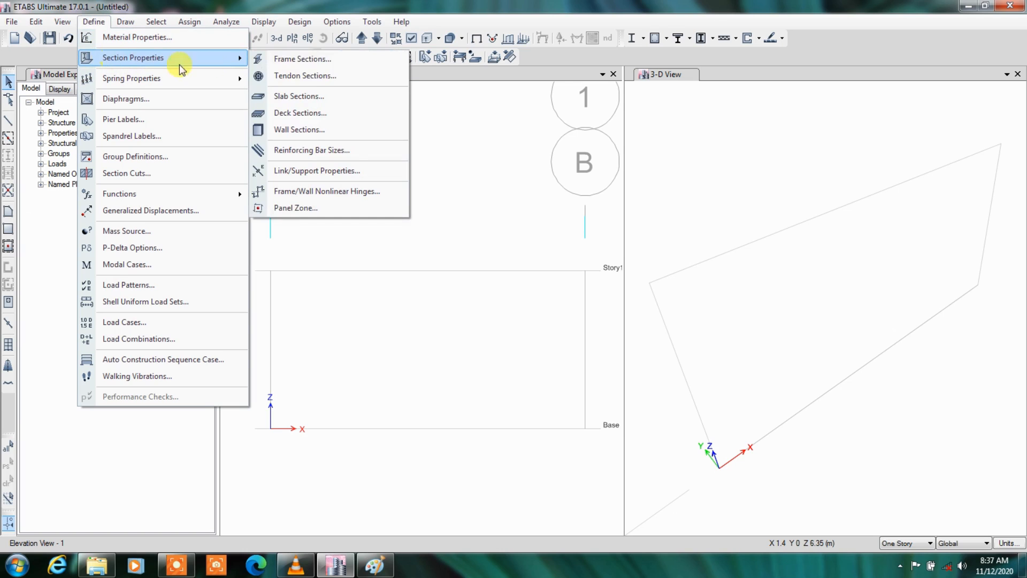
left_click(322, 64)
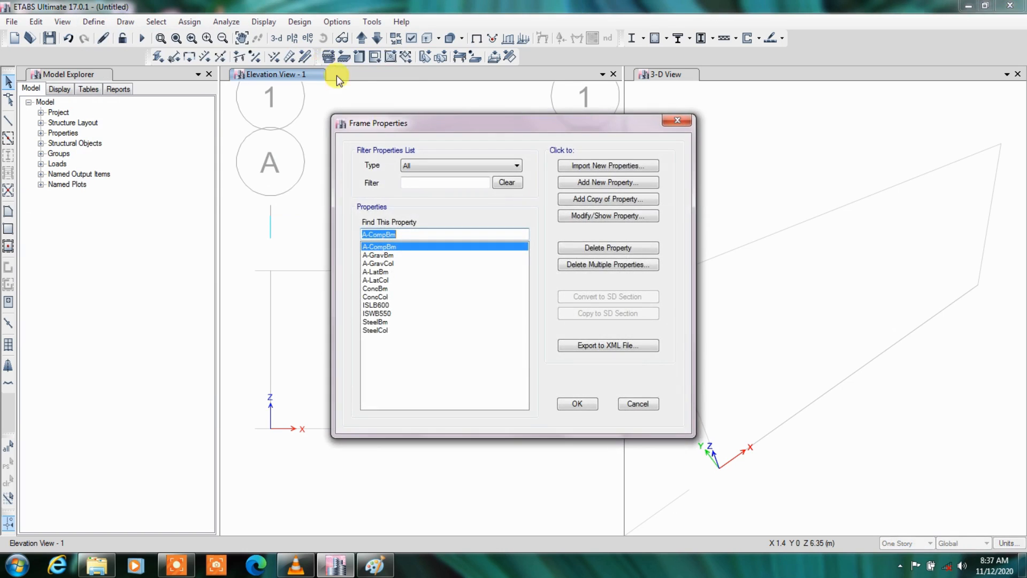
left_click(374, 278)
left_click(373, 309)
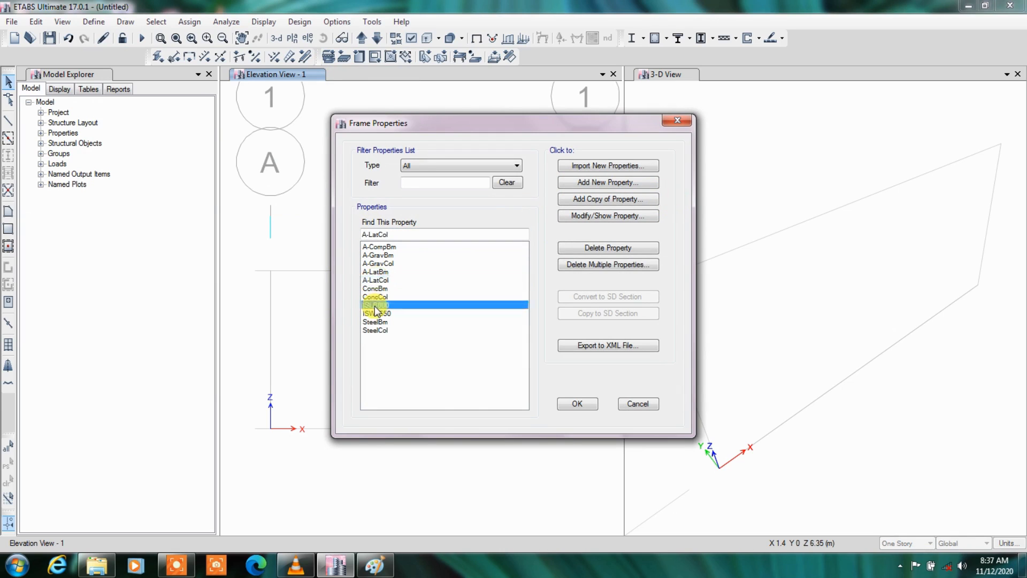
left_click(372, 247)
left_click(482, 272)
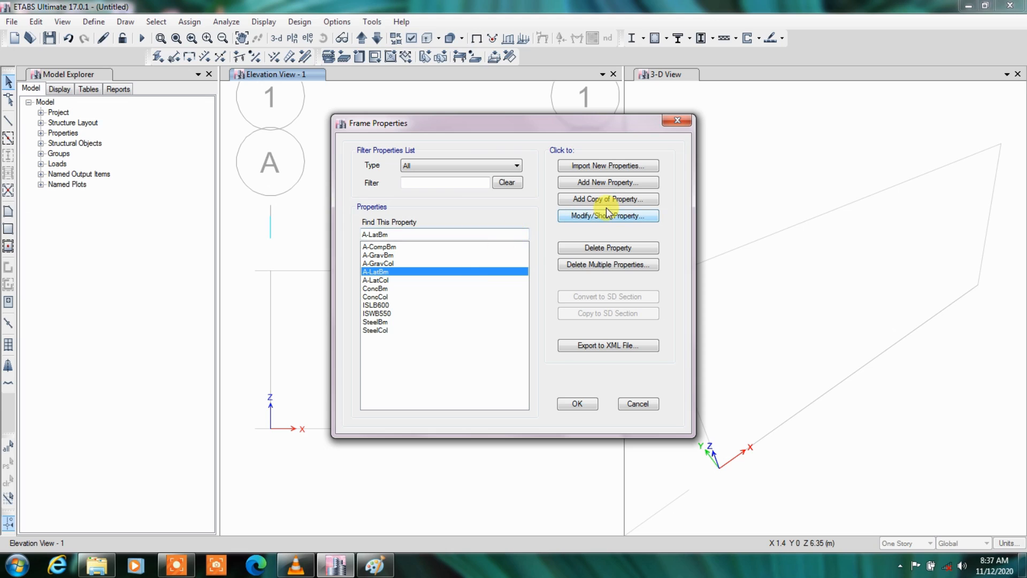
left_click(448, 329)
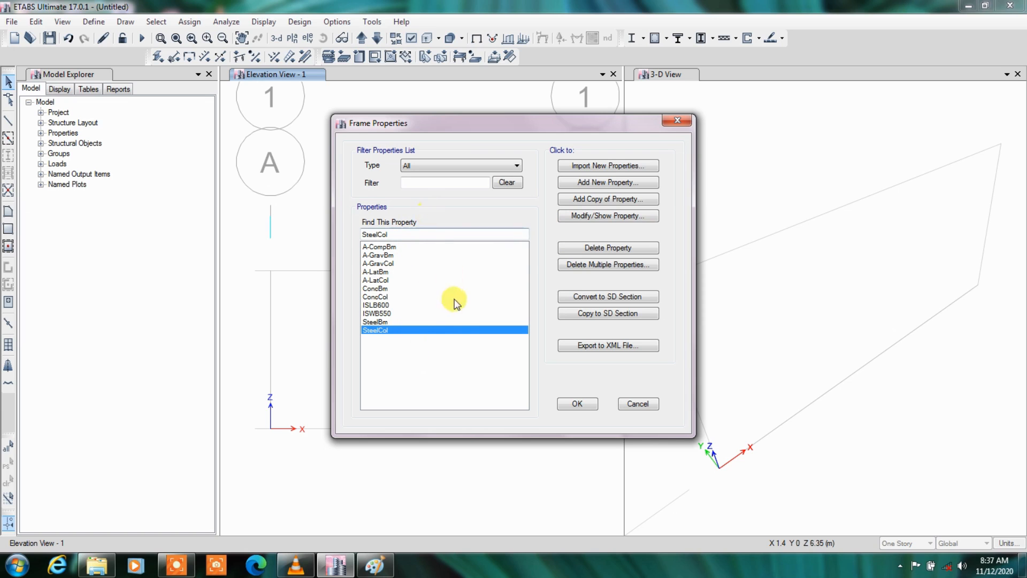
Add a concrete rectangular frame section named beam300x300 with a depth of 300 mm and a width of 300 mm.
left_click(615, 182)
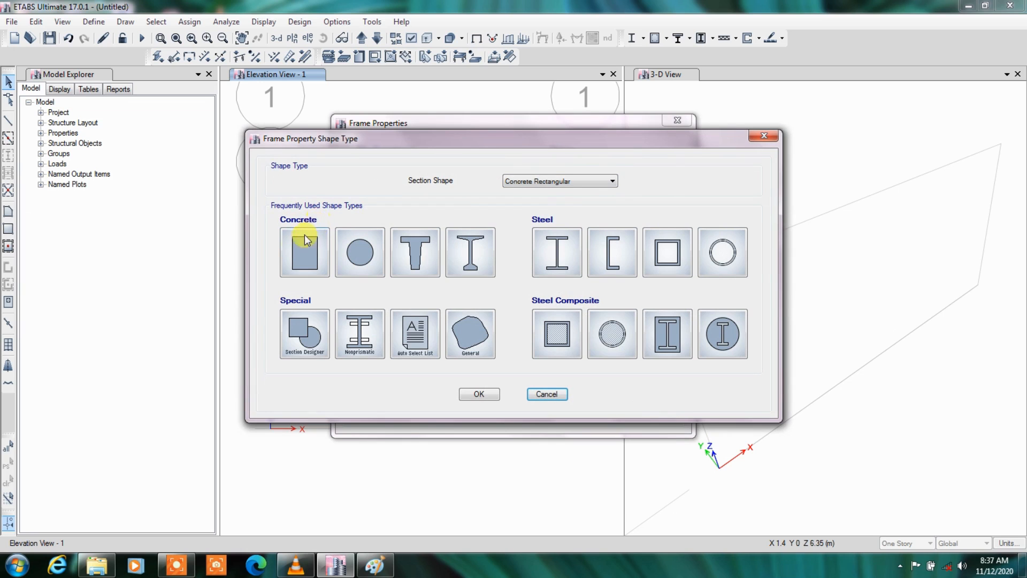
left_click(304, 254)
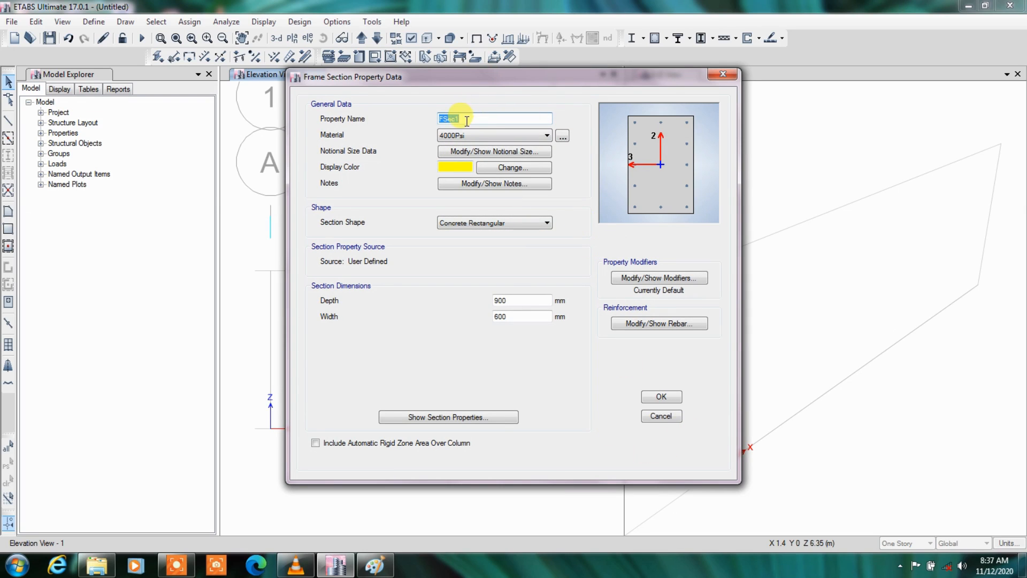
type("beam300x300")
double_click(505, 301)
type("3")
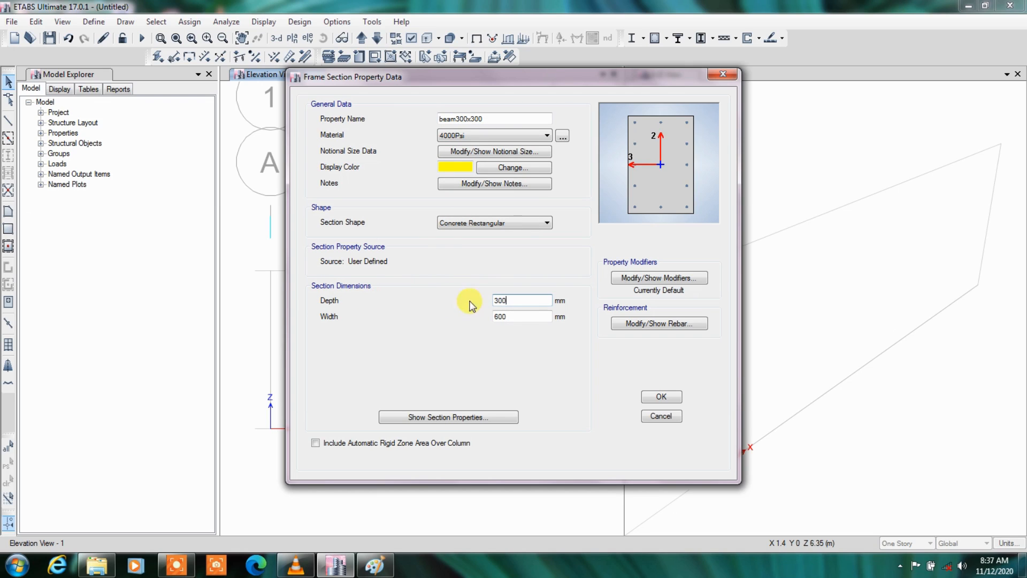
key("Tab")
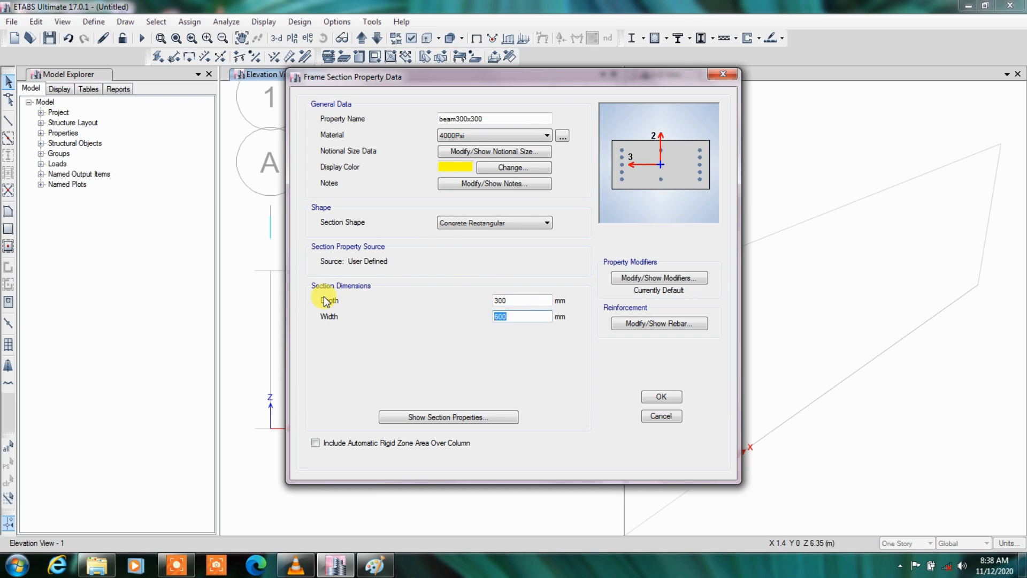
type("3")
Set the section's reinforcement to M3 Design Only (Beam) with HYSD415 for both longitudinal bars and ties.
left_click(646, 324)
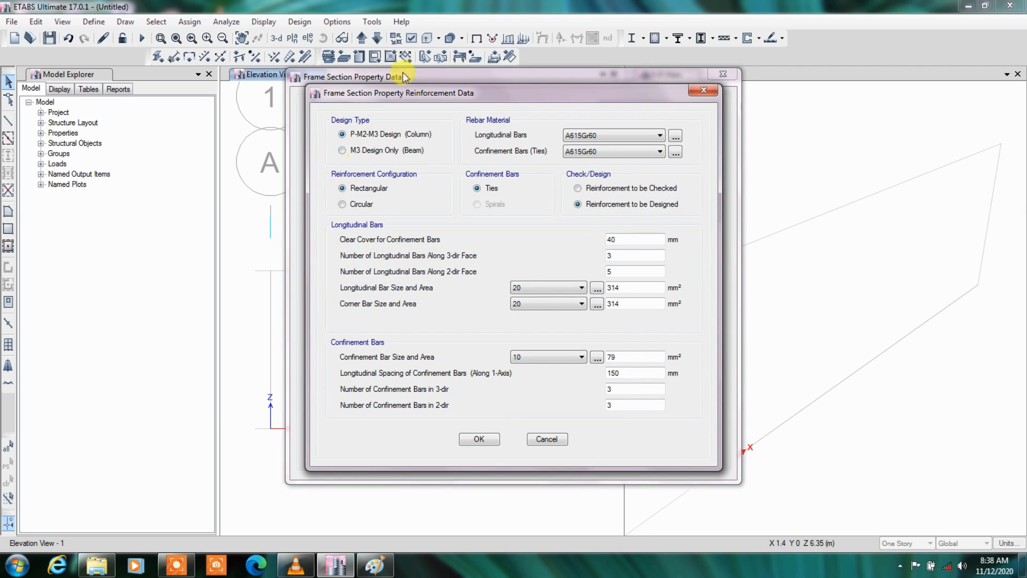
left_click(344, 152)
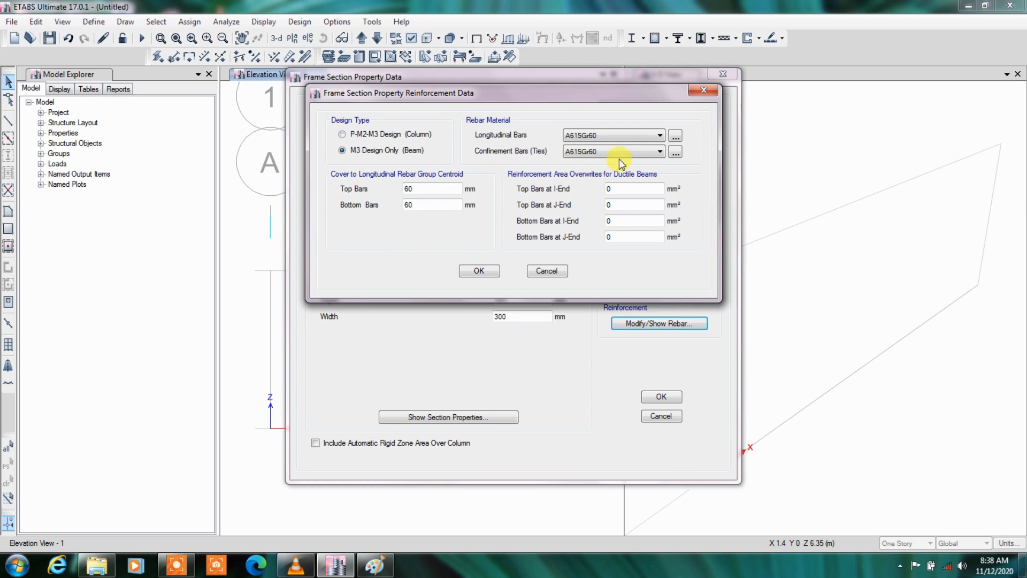
left_click(594, 136)
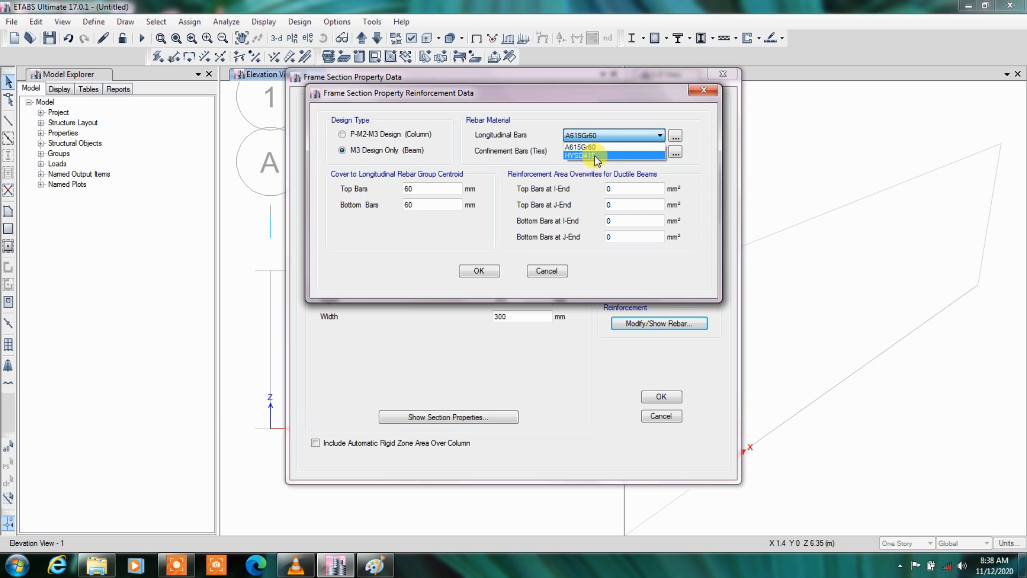
left_click(596, 155)
left_click(574, 154)
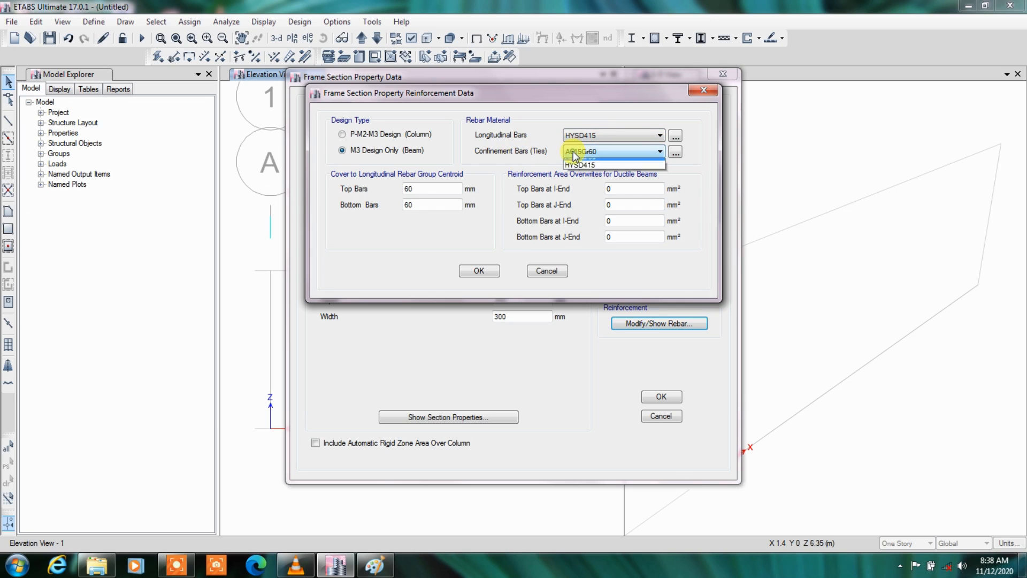
left_click(583, 172)
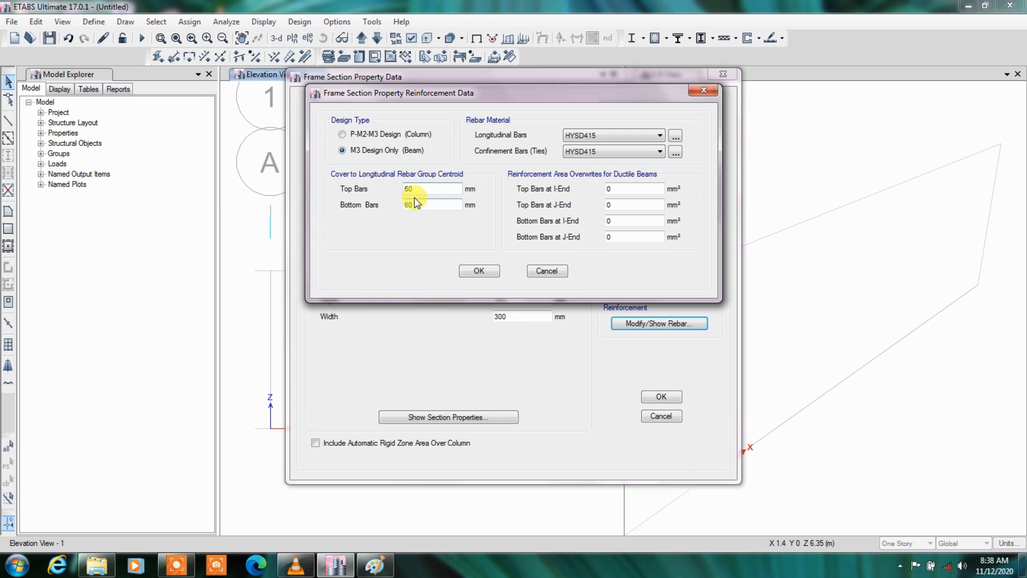
Change the cover to the beam's top bars and save the beam300x300 section.
double_click(425, 188)
type("2")
left_click(484, 272)
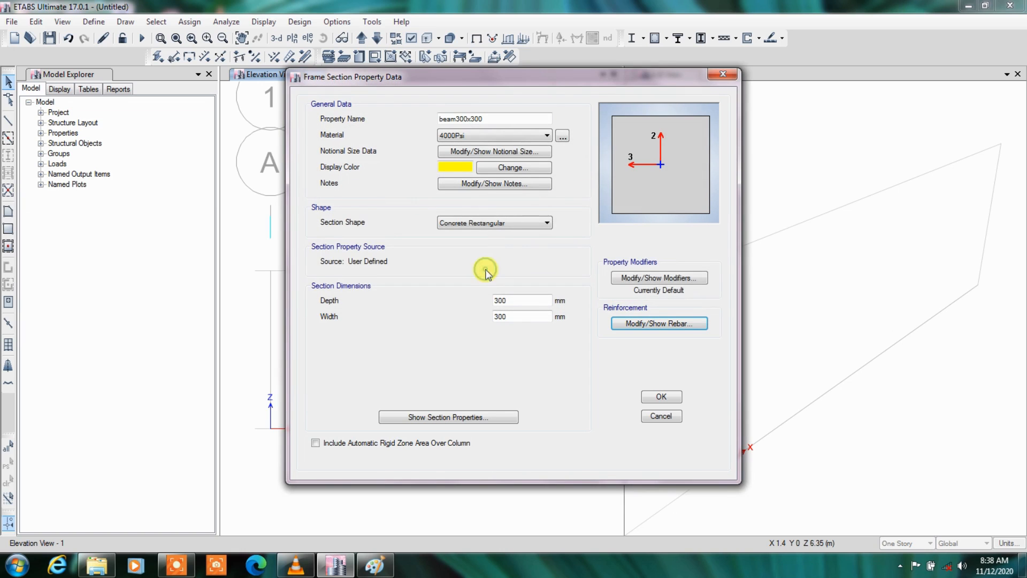
left_click(673, 400)
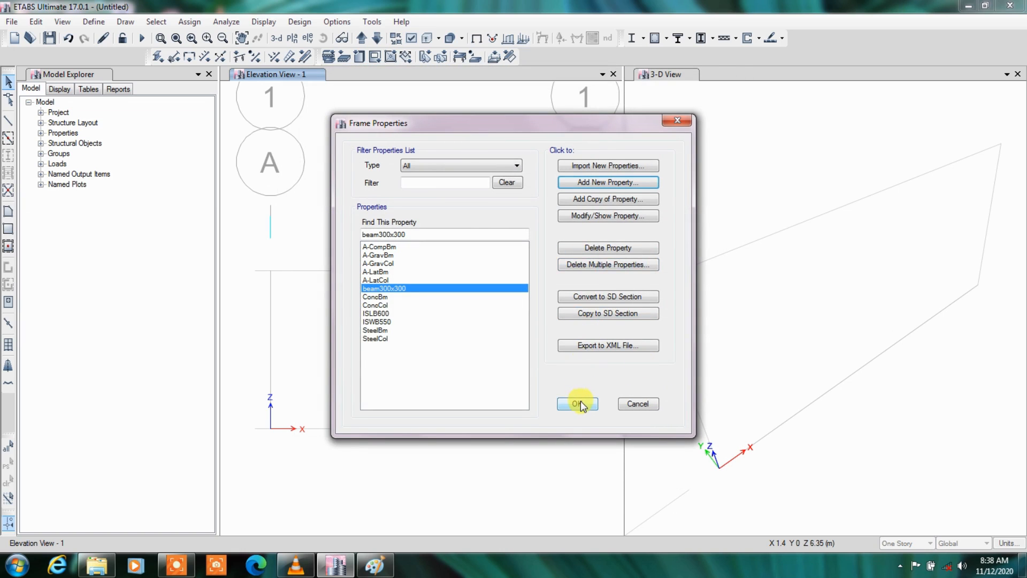
Accept the frame section definitions and draw a frame beam along Story1 between grids A and B in the elevation.
left_click(581, 405)
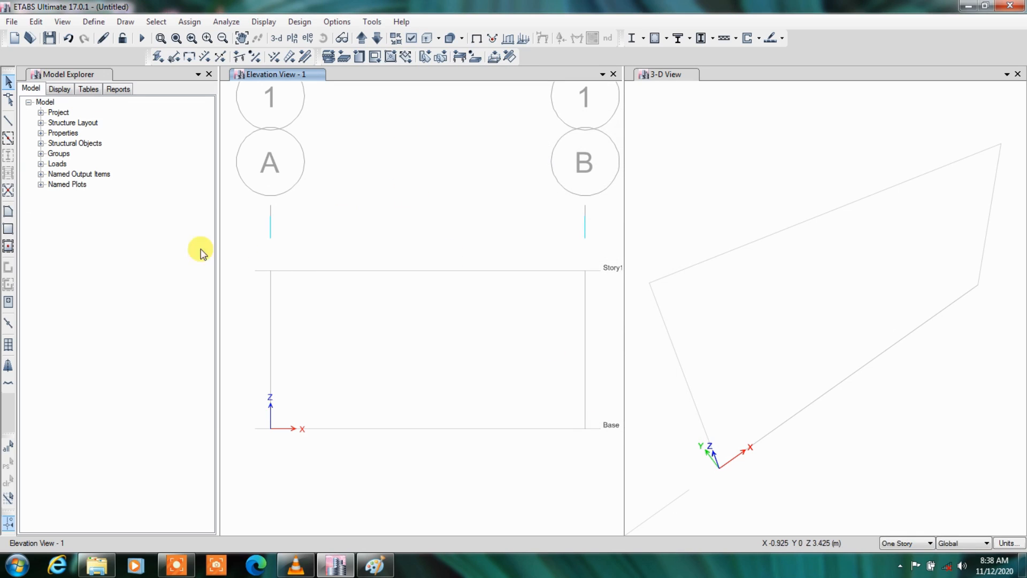
left_click(8, 141)
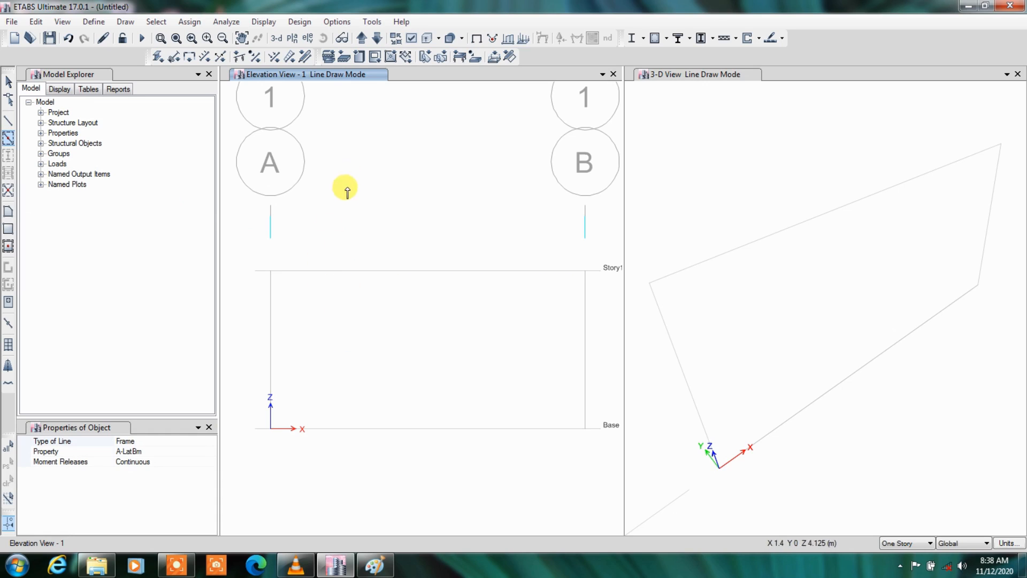
left_click(323, 271)
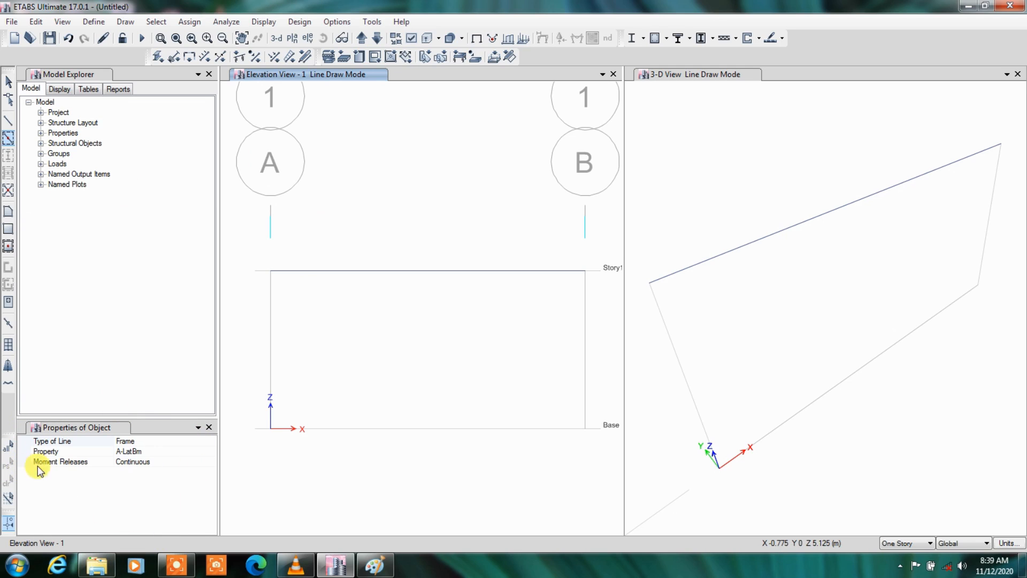
Set the section property for drawn frame lines to beam300x300 and return to object selection.
left_click(127, 451)
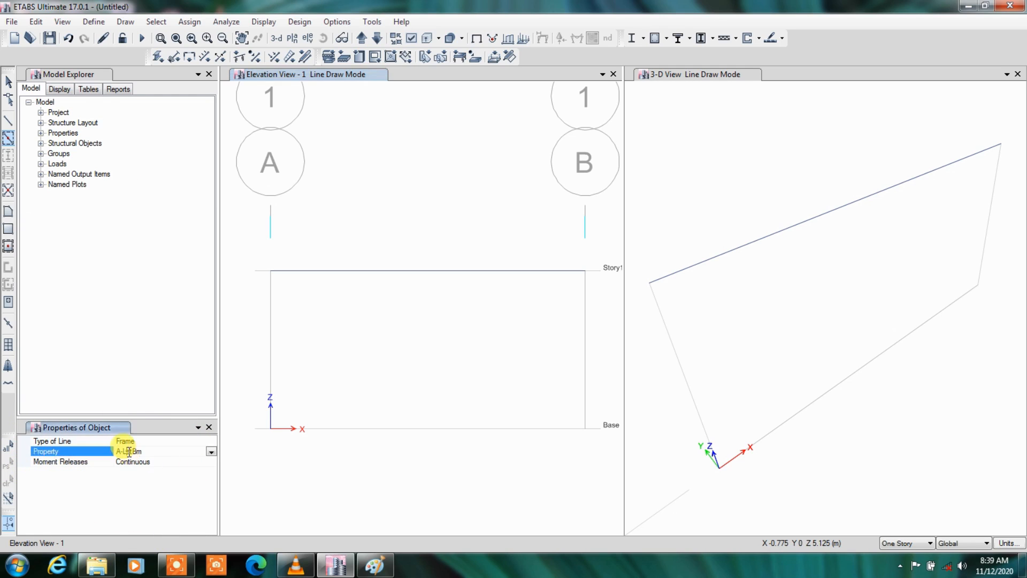
left_click(211, 453)
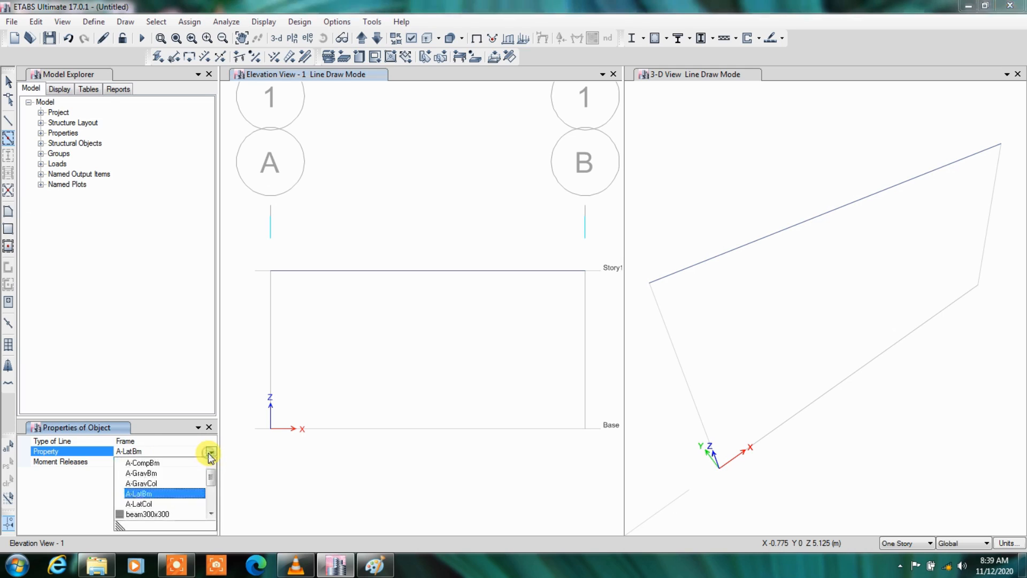
left_click(146, 514)
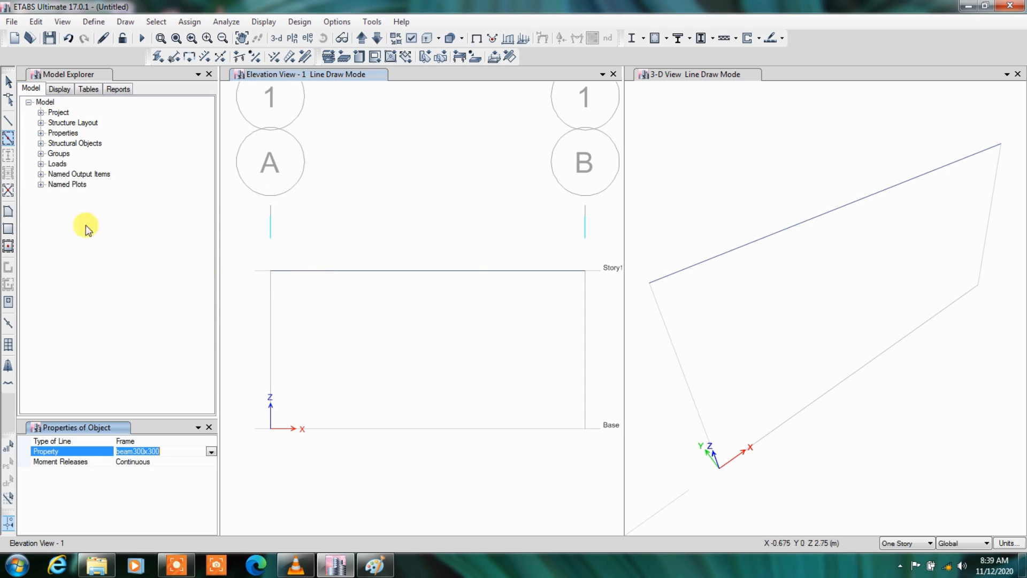
left_click(8, 84)
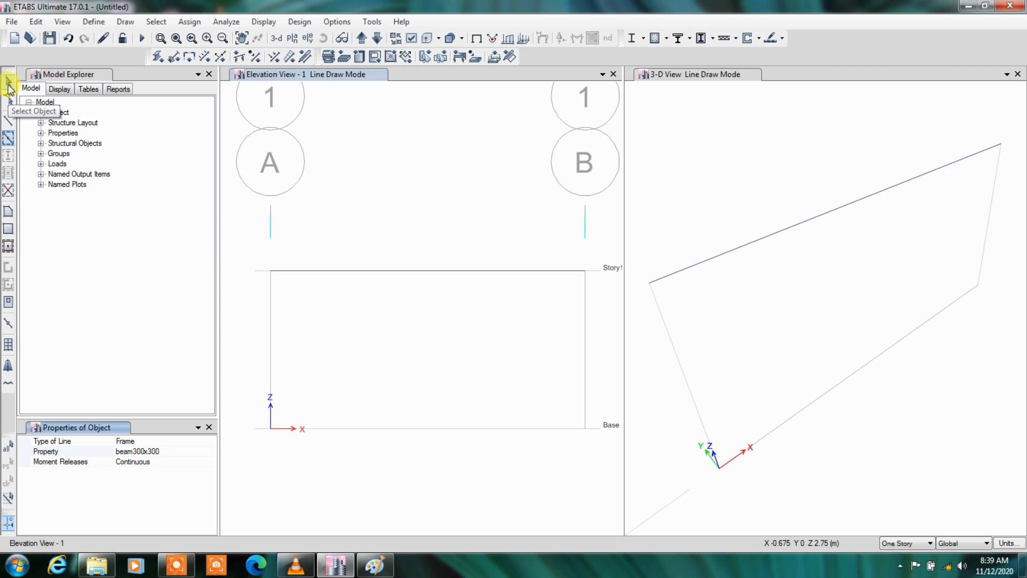
left_click(8, 85)
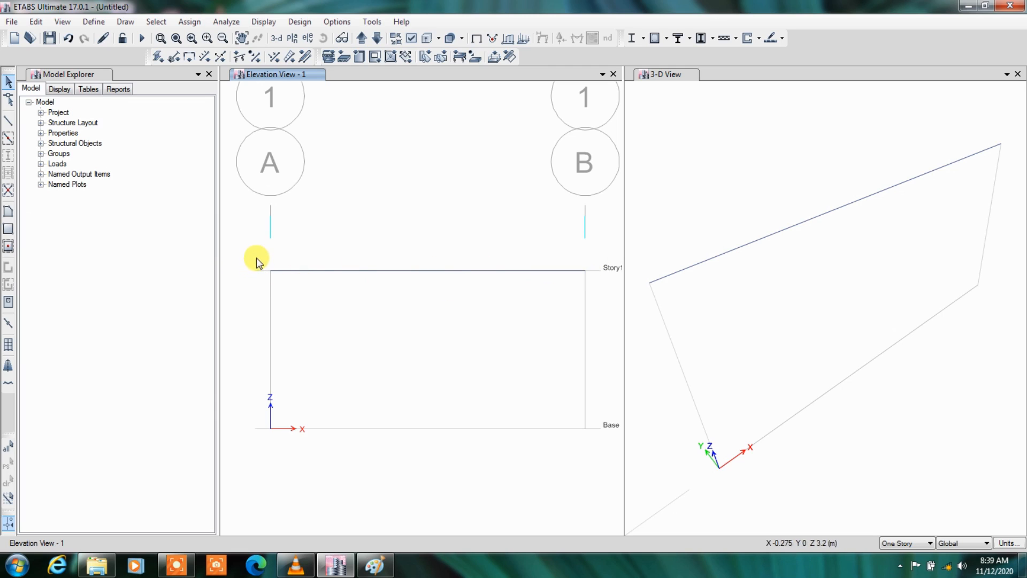
Assign a pinned support restraining translation X, Y and Z to the beam's joint at grid A on Story1.
left_click_drag(257, 256, 293, 293)
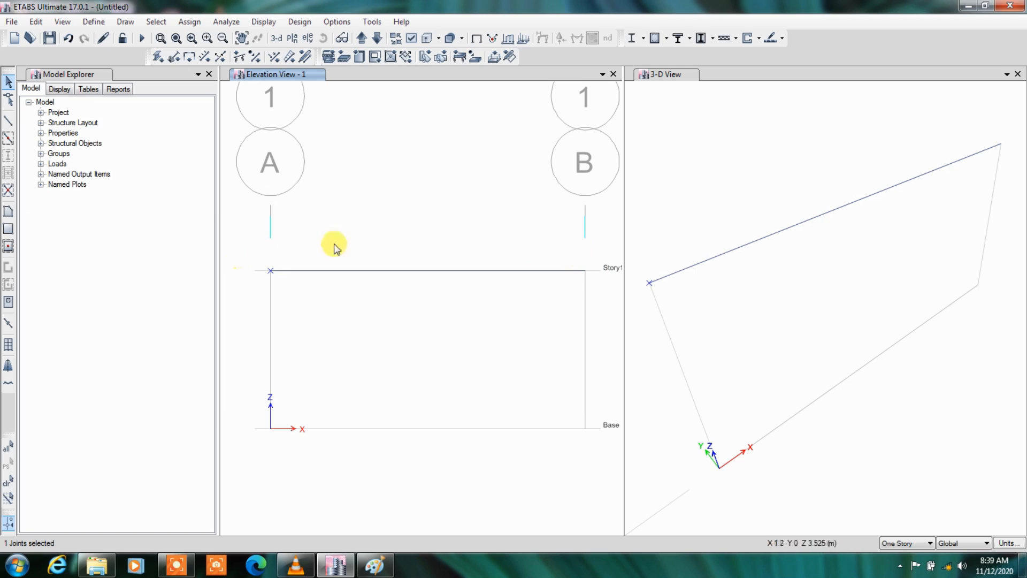
key("Escape")
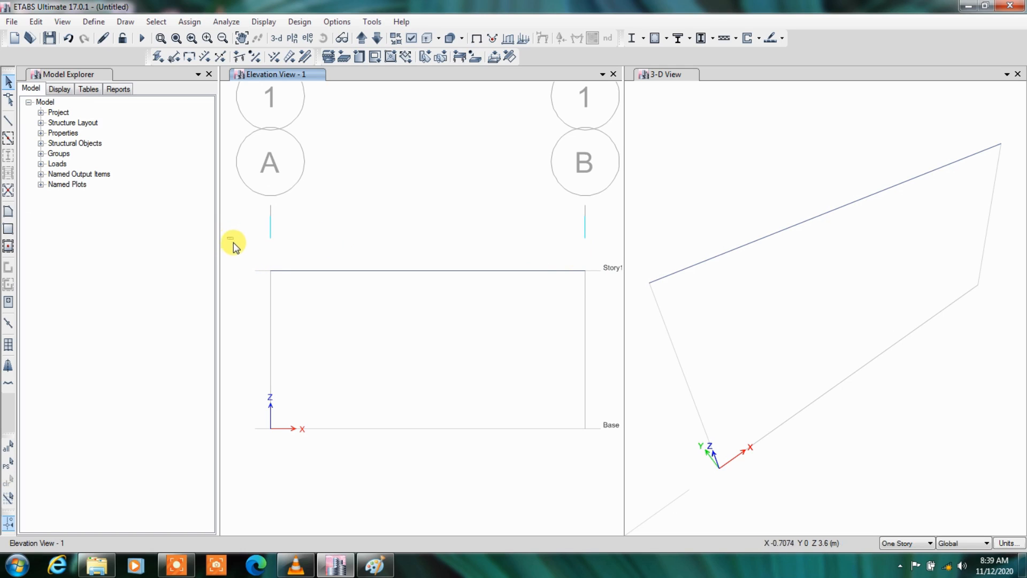
left_click_drag(227, 237, 339, 306)
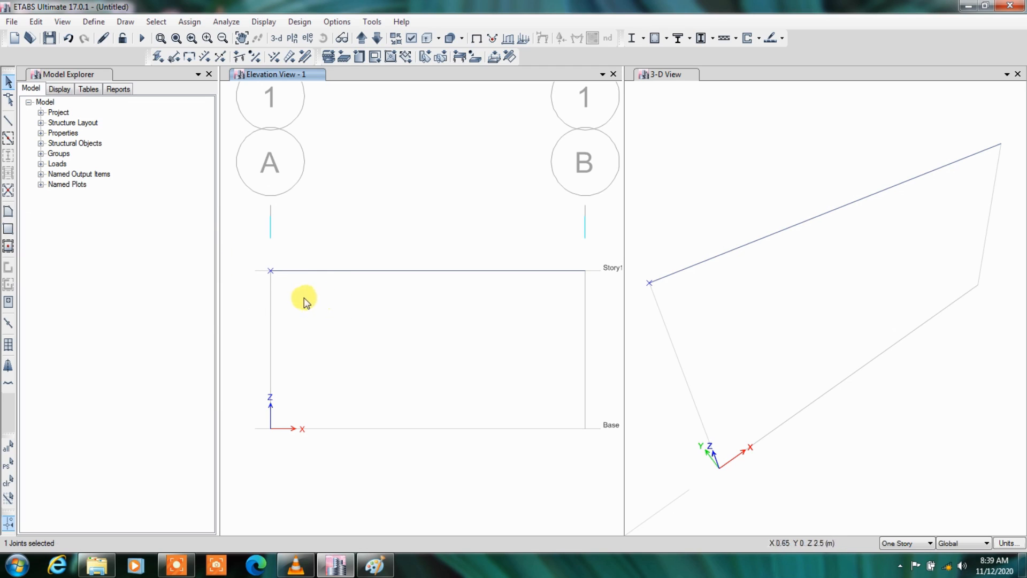
left_click(185, 23)
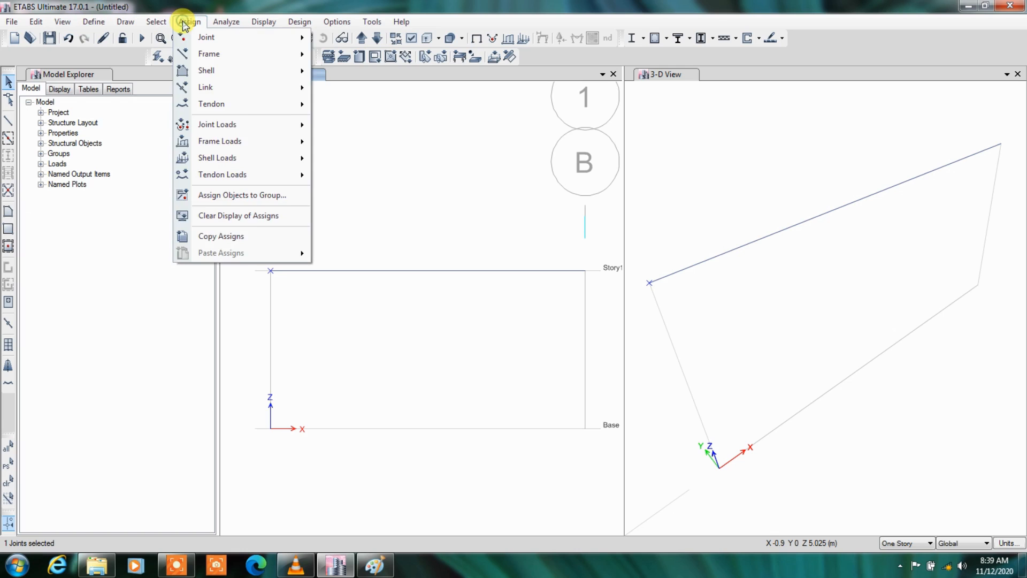
mouse_move(259, 36)
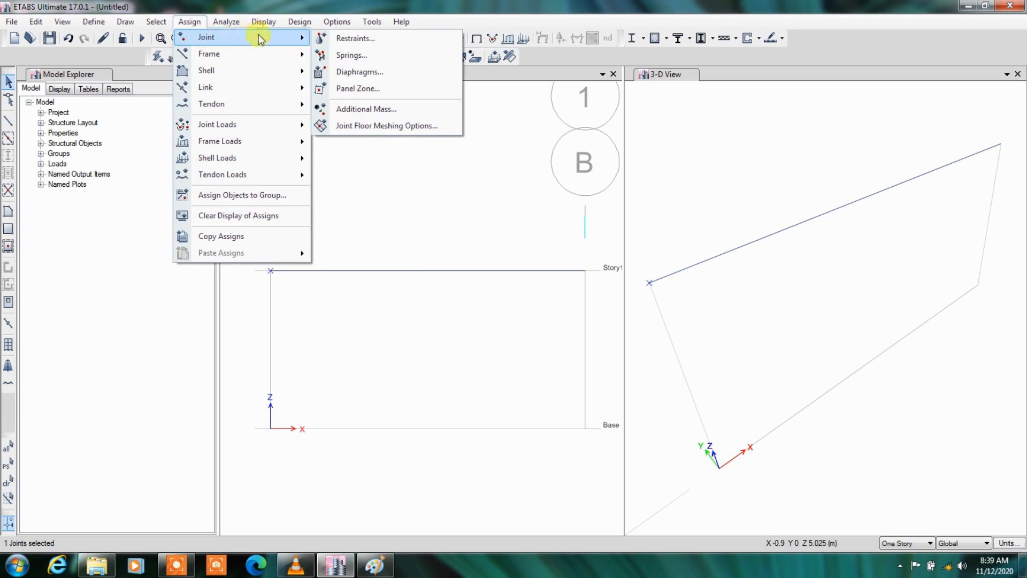
left_click(368, 42)
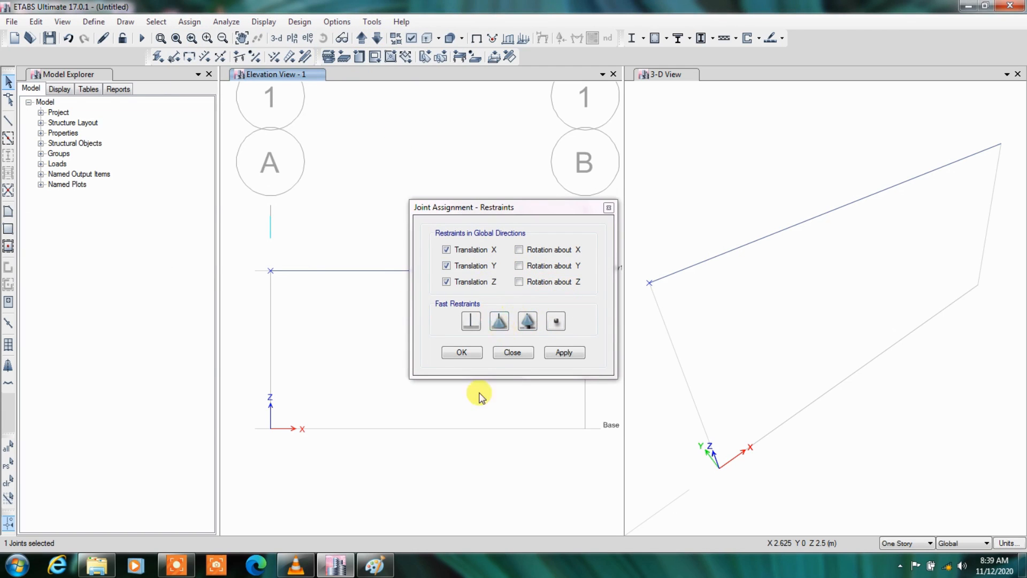
left_click(494, 324)
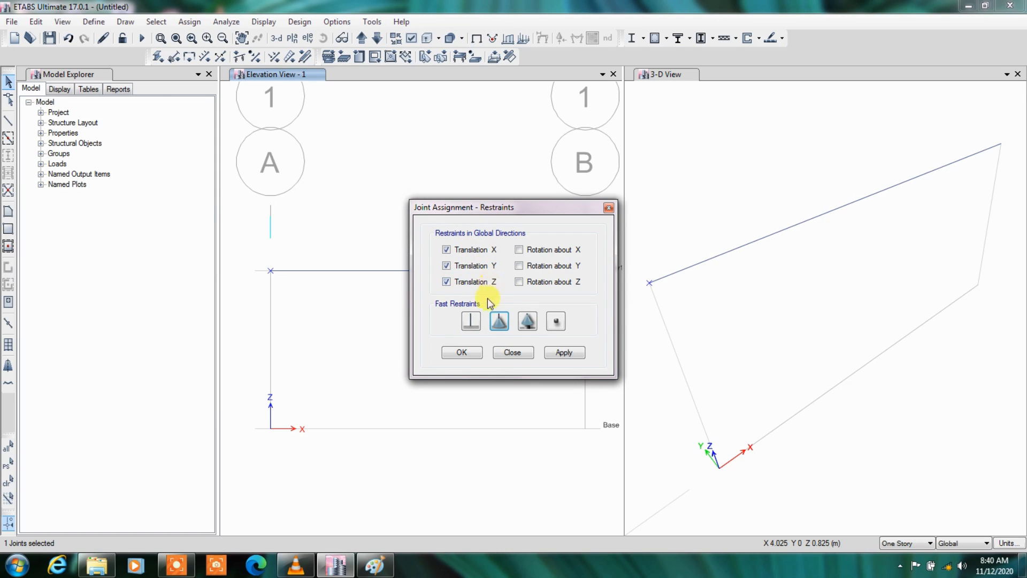
left_click(460, 352)
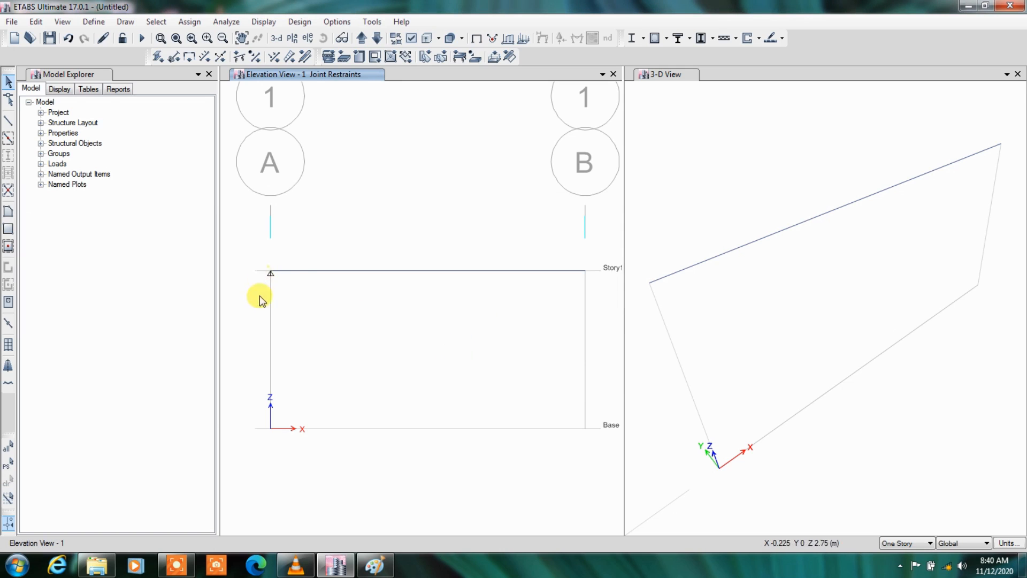
Assign a roller support restraining only translation Z to the beam's joint at grid B on Story1.
left_click_drag(568, 253, 605, 299)
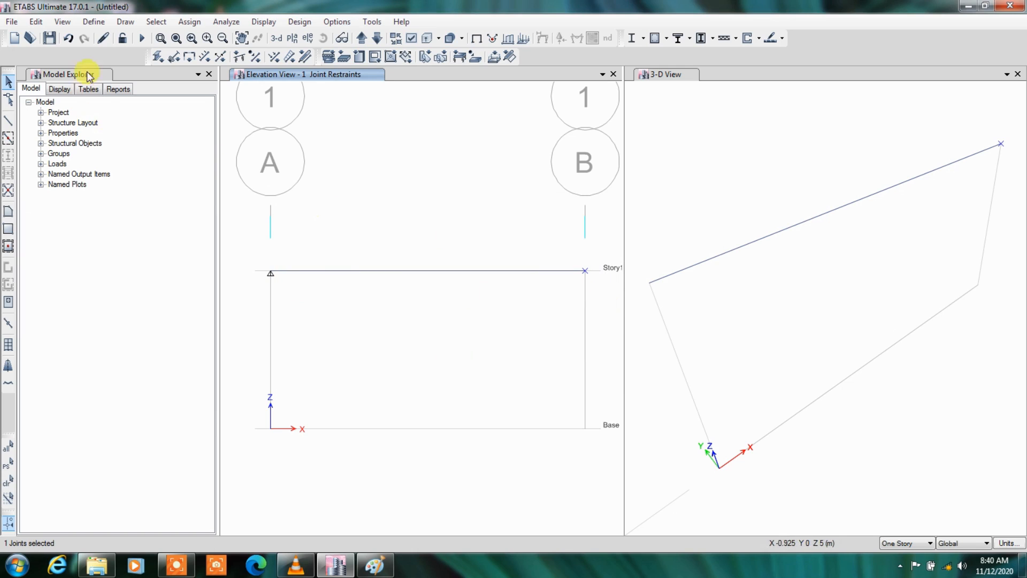
left_click(190, 22)
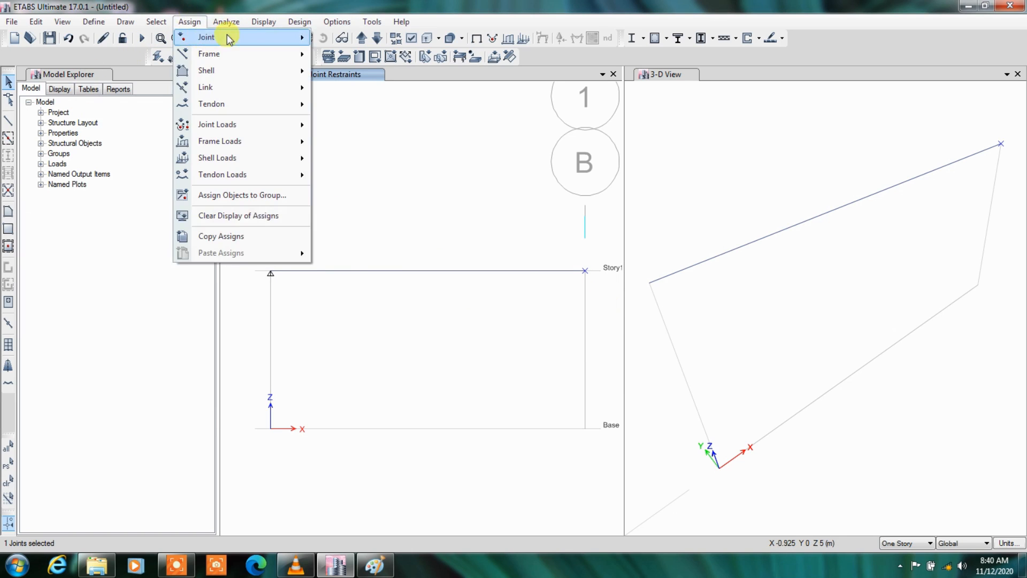
left_click(323, 22)
left_click(198, 27)
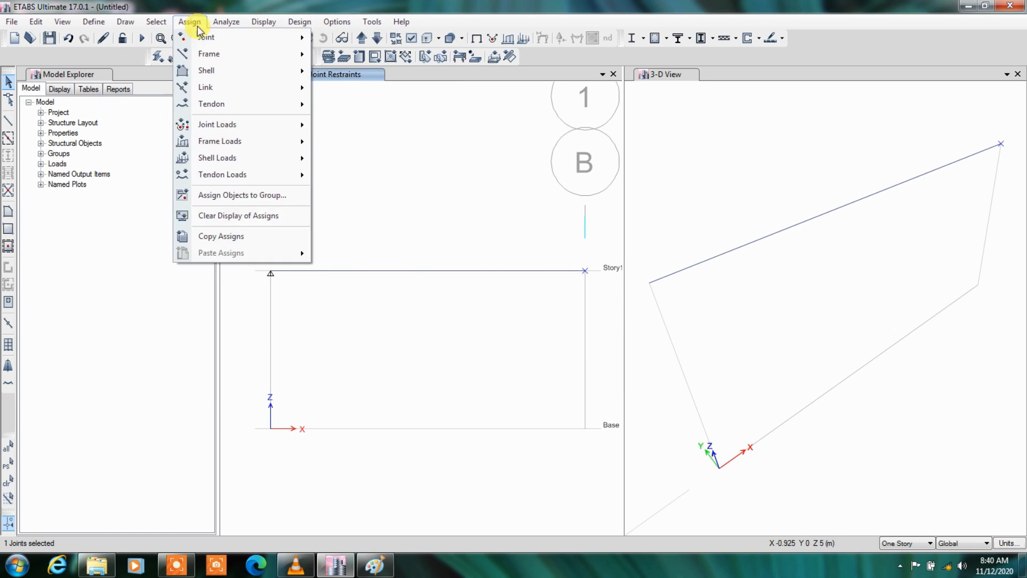
mouse_move(236, 37)
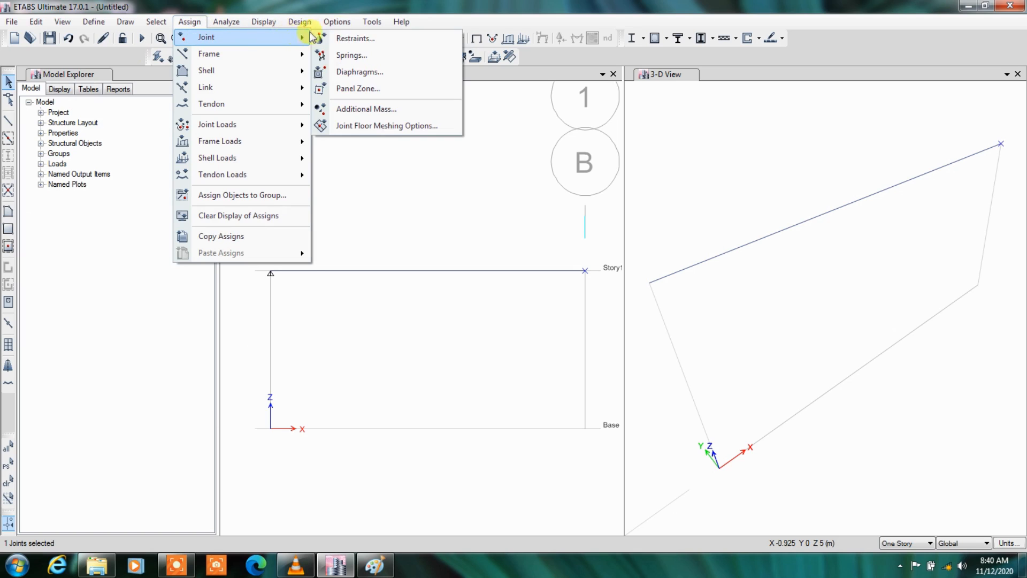
left_click(354, 43)
left_click(525, 321)
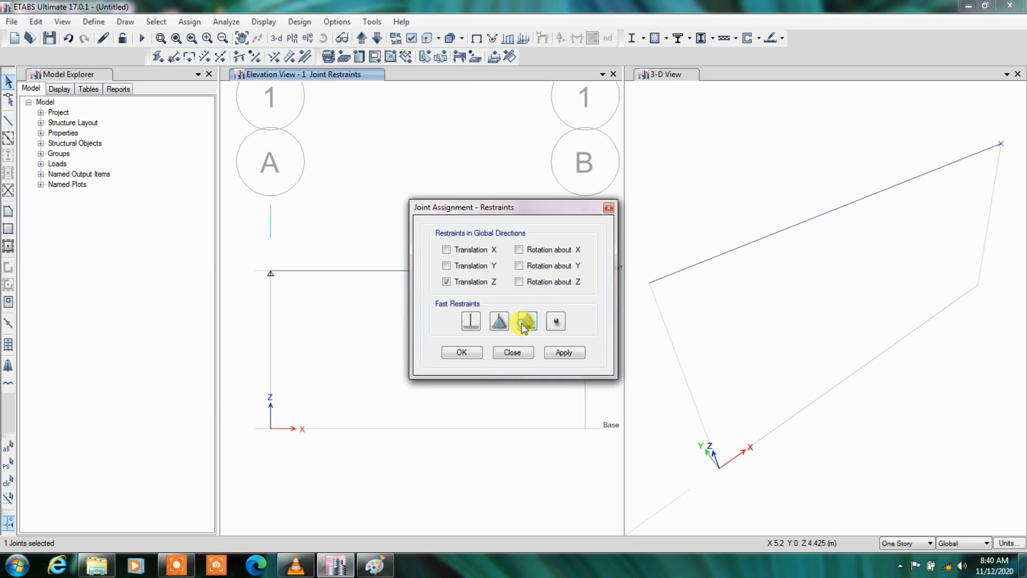
left_click(554, 356)
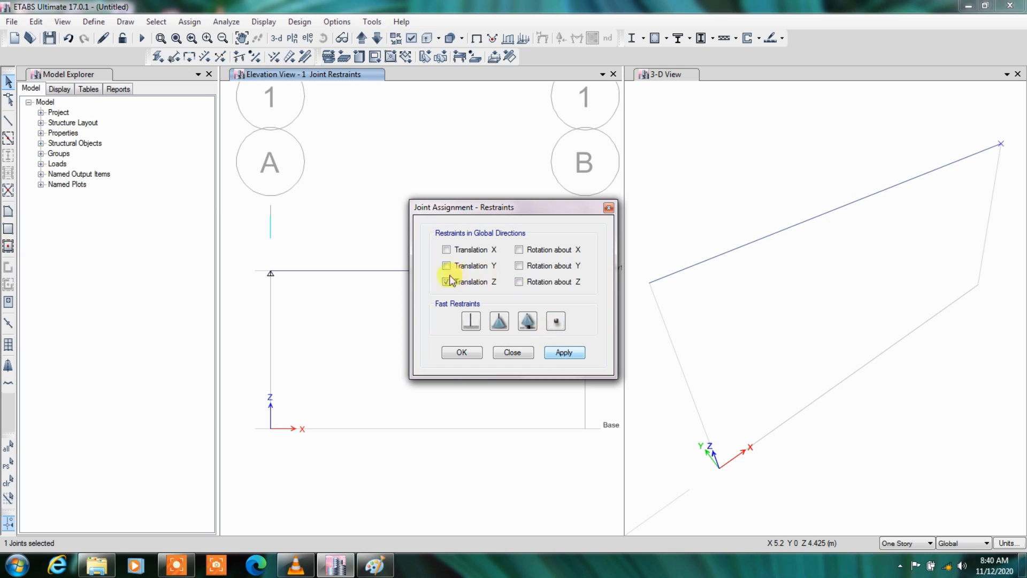
left_click(455, 354)
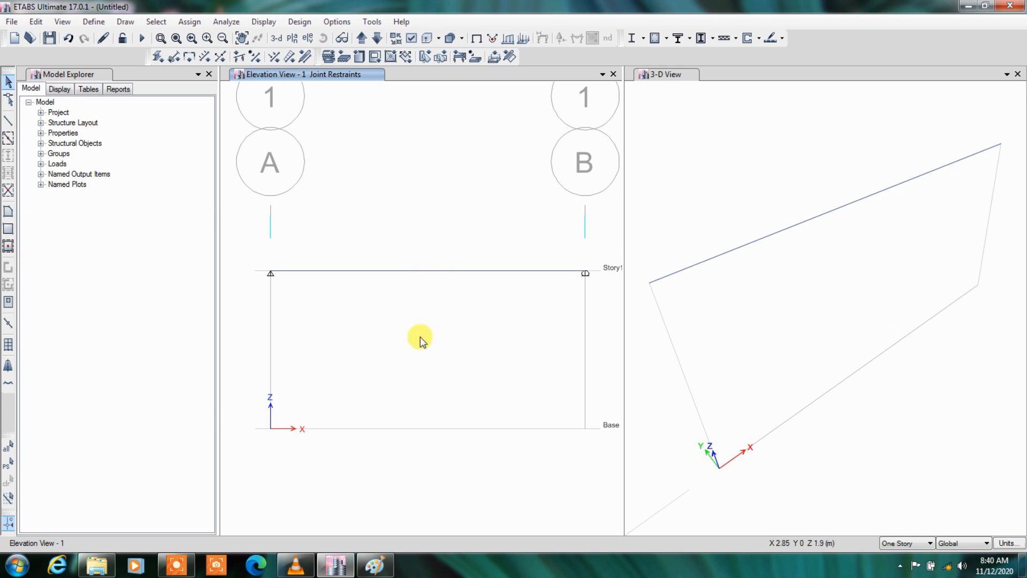
Apply a uniform distributed gravity load of 20 kN/m to the beam under the Dead load pattern, replacing existing loads.
left_click(421, 271)
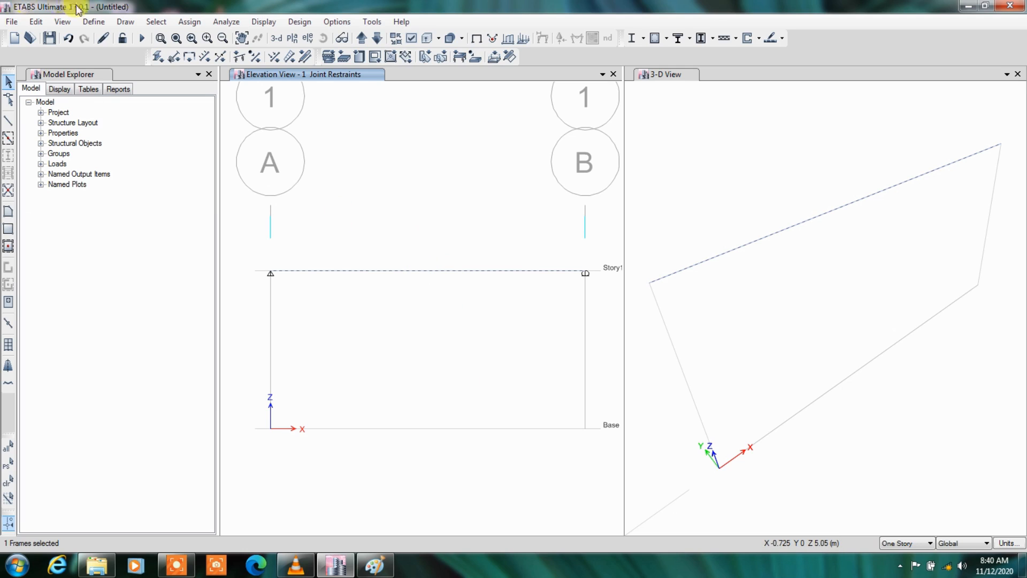
left_click(190, 21)
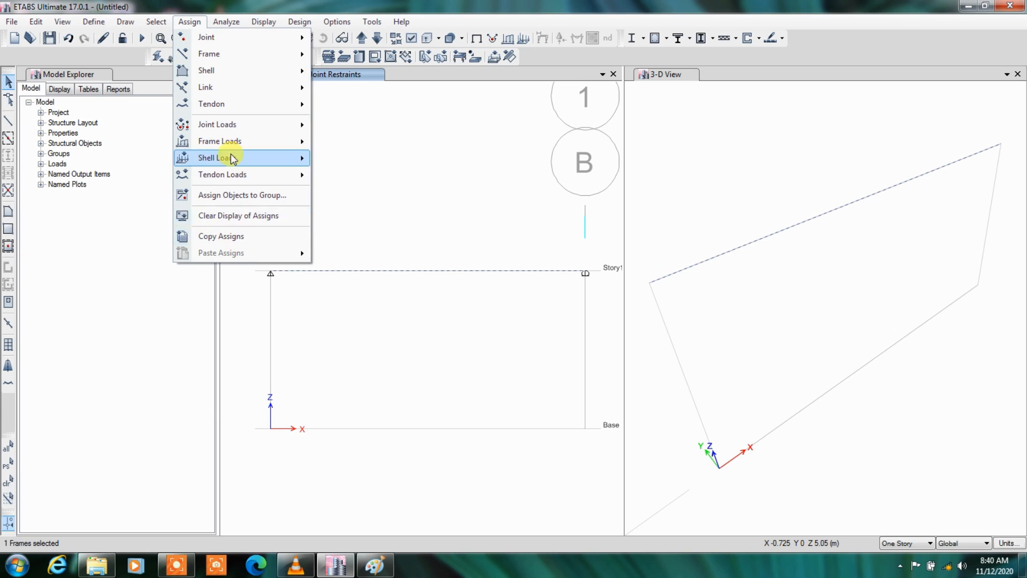
mouse_move(230, 141)
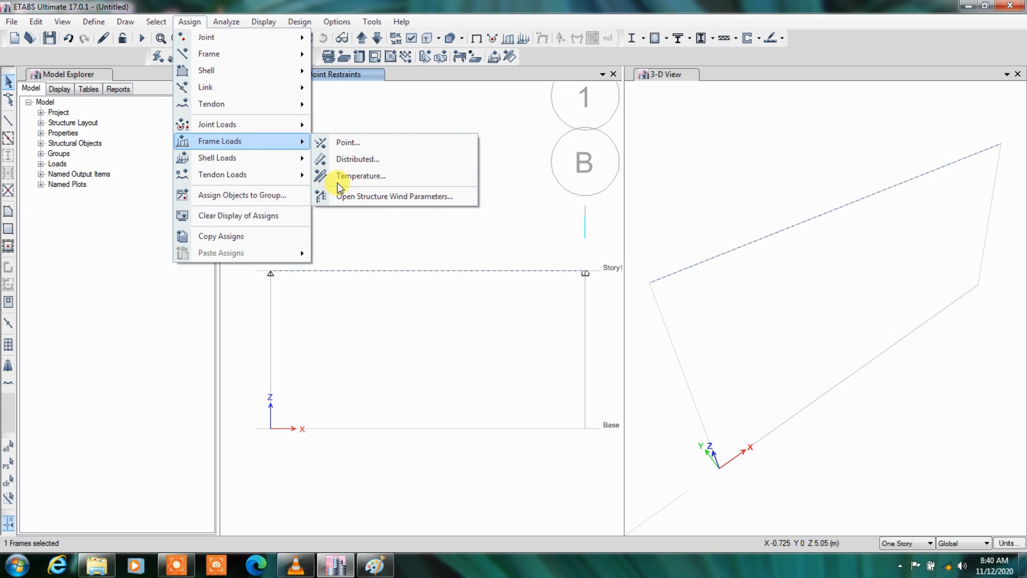
left_click(339, 159)
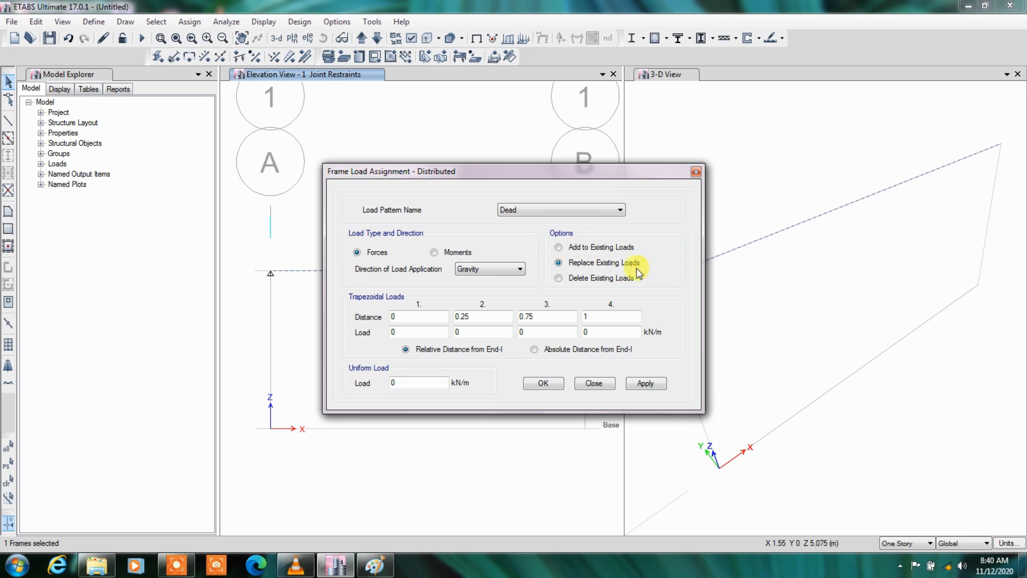
double_click(408, 378)
left_click(649, 384)
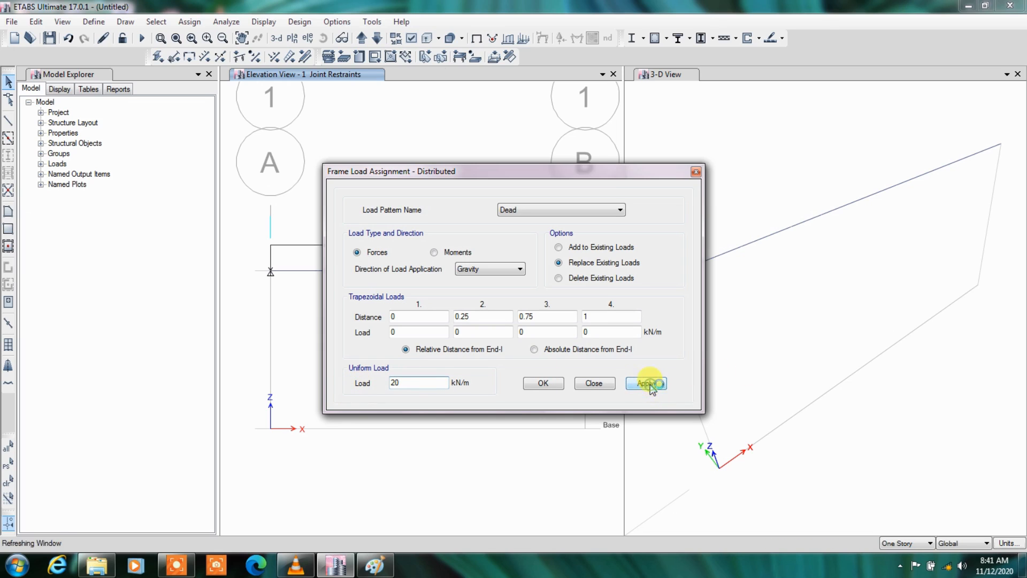
left_click(537, 385)
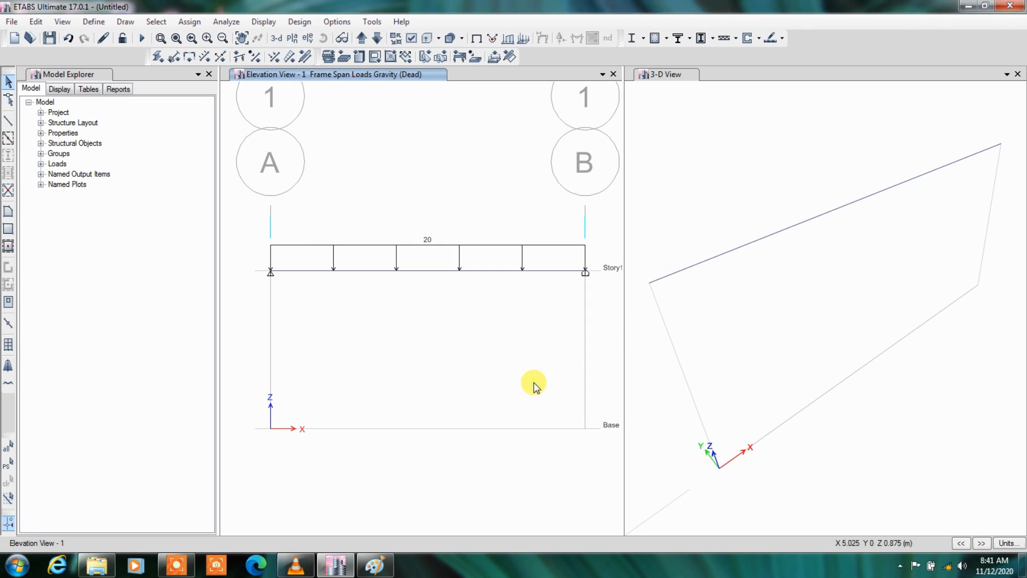
Run the analysis with the 3-D view active, saving the model on the Desktop as bbbb1.
scroll(525, 342, "down", 2)
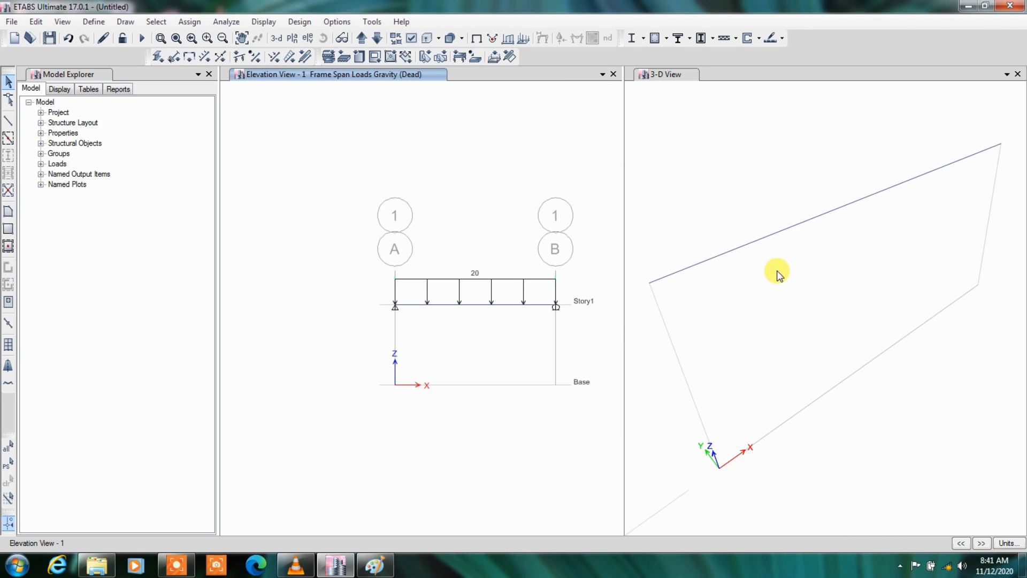
left_click(752, 221)
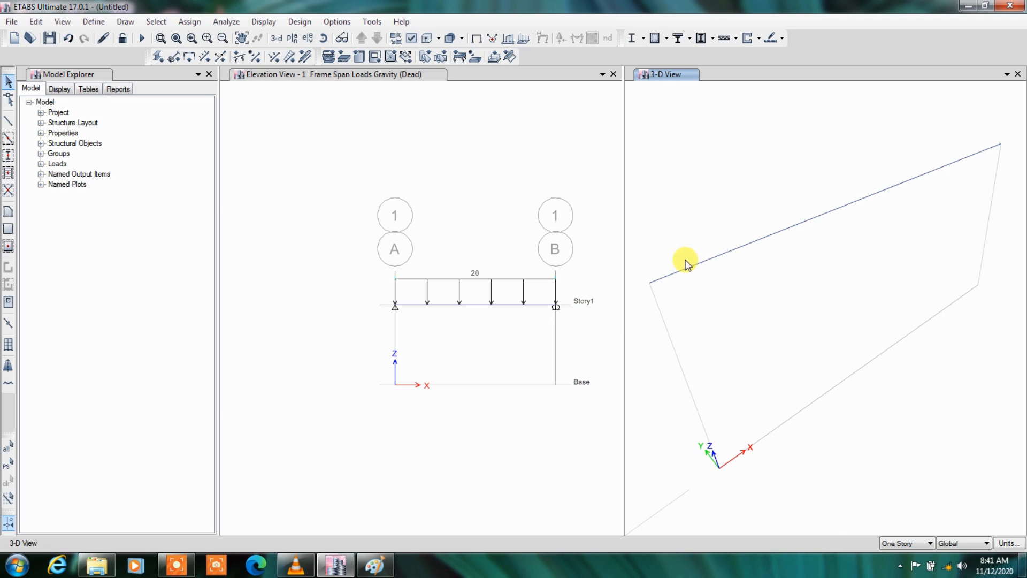
left_click(140, 40)
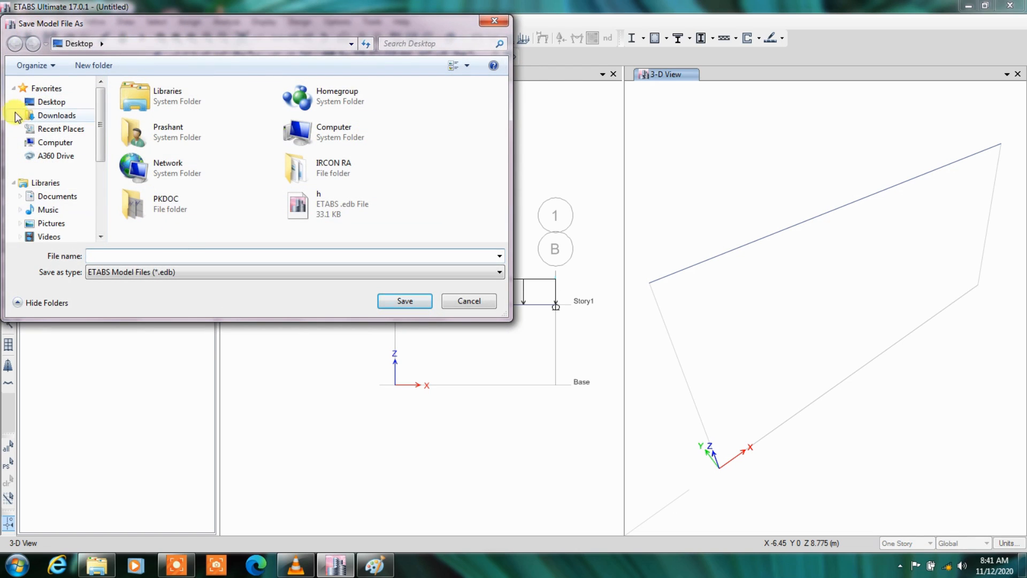
left_click(39, 102)
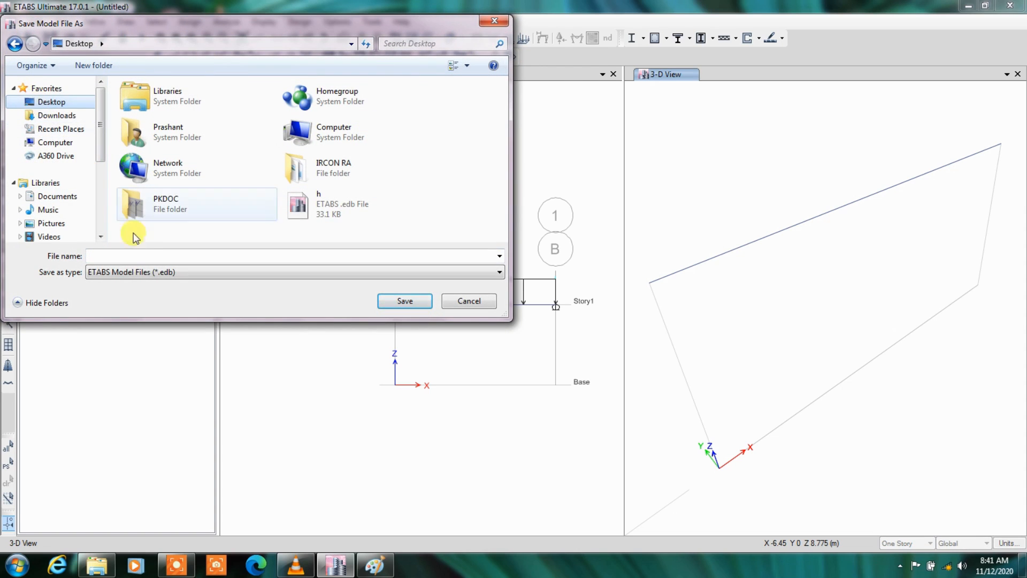
left_click(132, 256)
type("bbb")
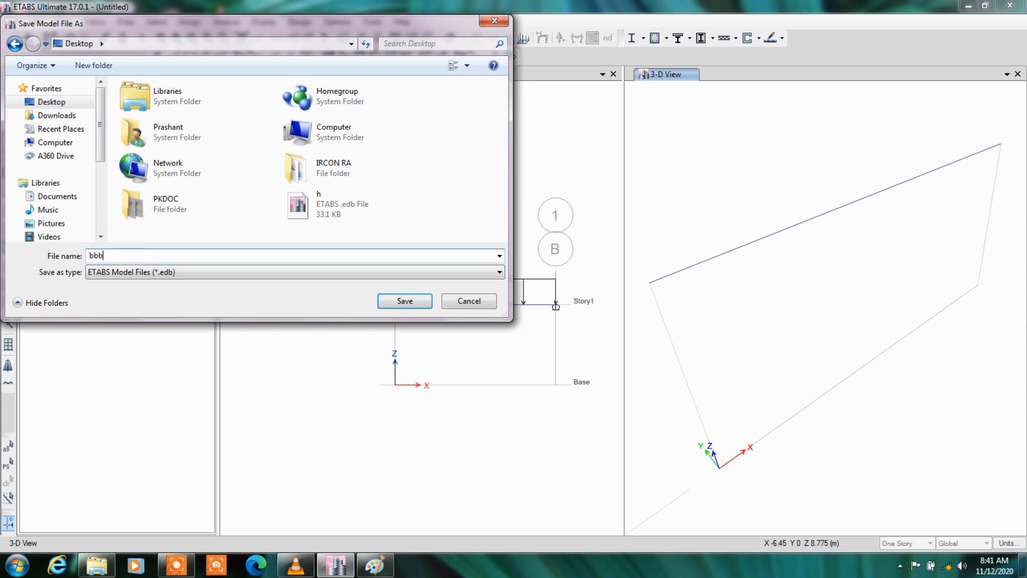
type("b1")
left_click(384, 303)
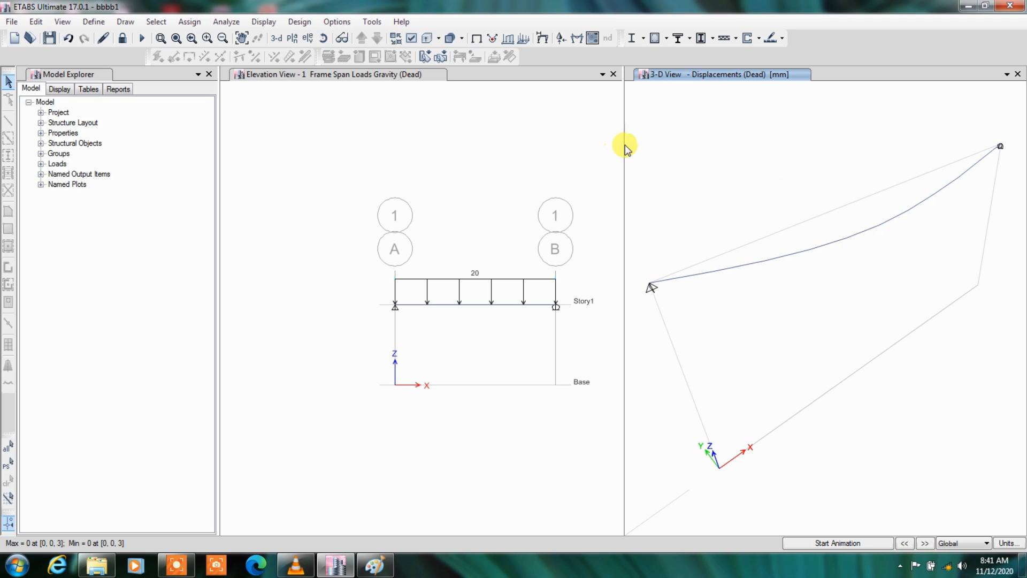
Display the filled Moment 3-3 diagram of the frames for the Dead case in the 3-D view, with automatic scaling.
left_click_drag(623, 140, 552, 143)
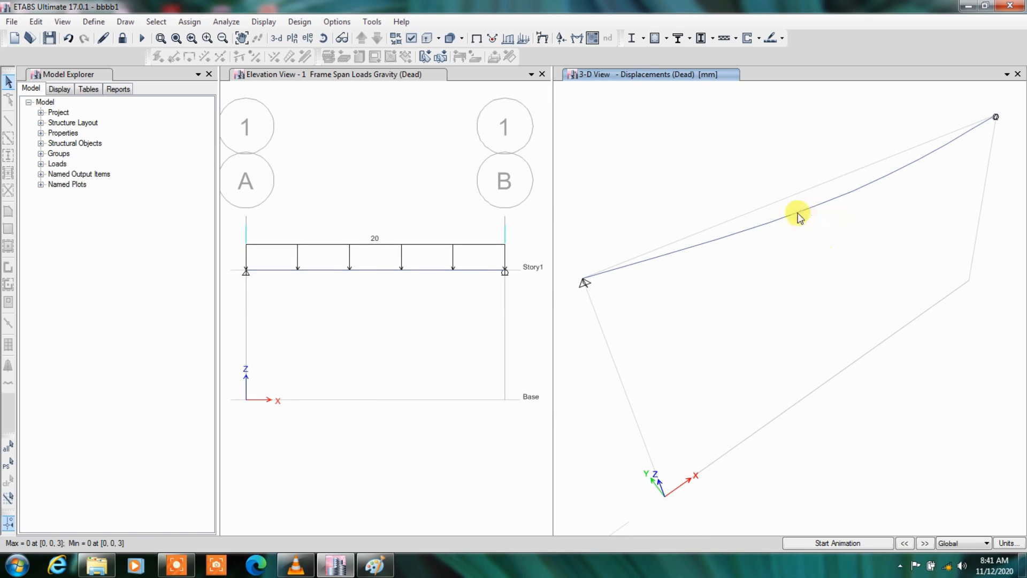
left_click(761, 216)
left_click(577, 44)
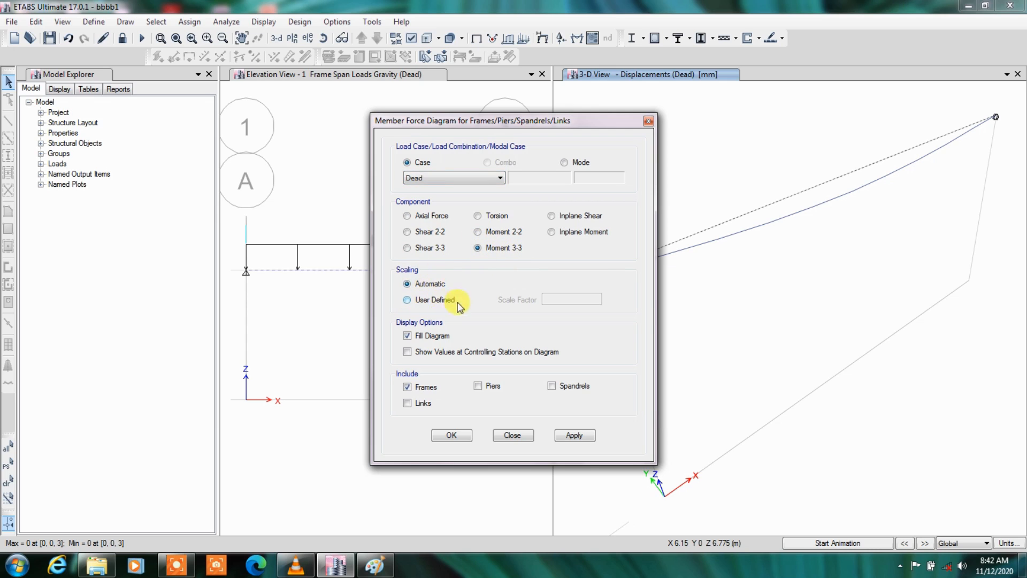
left_click(562, 436)
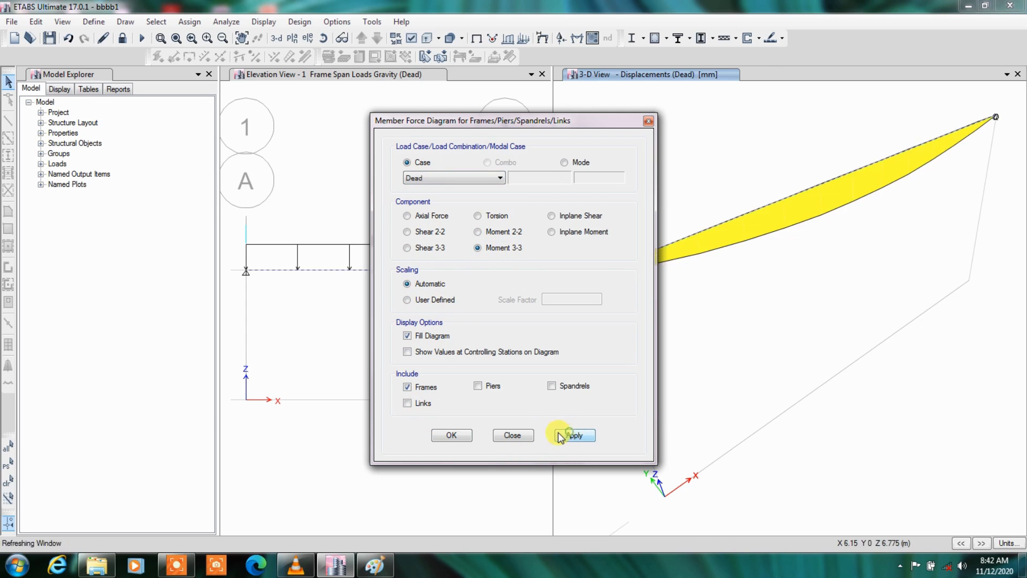
left_click(458, 434)
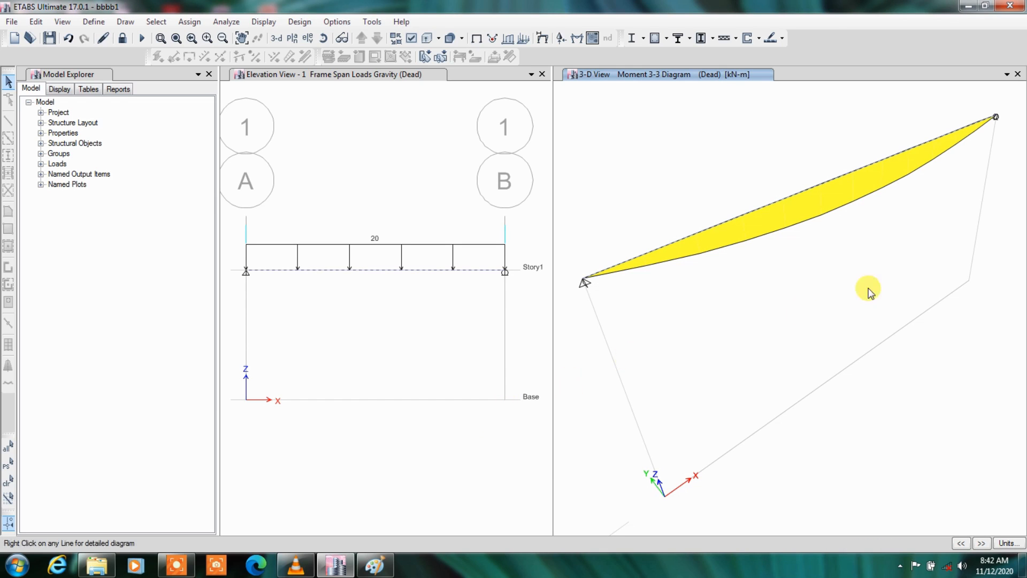
Examine the beam's detailed equivalent load, shear V2, moment M3 and deflection diagrams for the Dead case, showing maximum values.
mouse_move(761, 212)
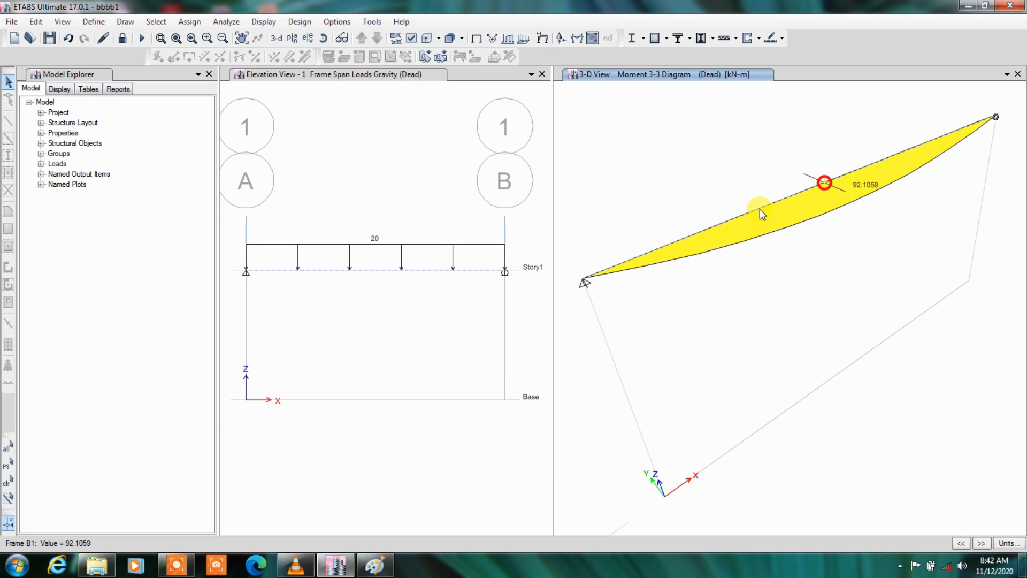
right_click(795, 194)
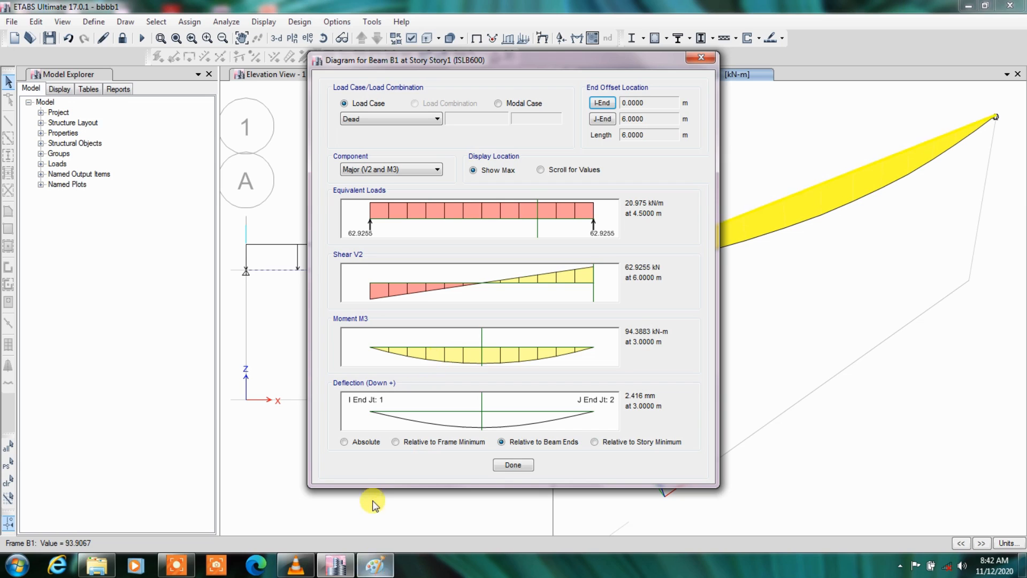
left_click(334, 565)
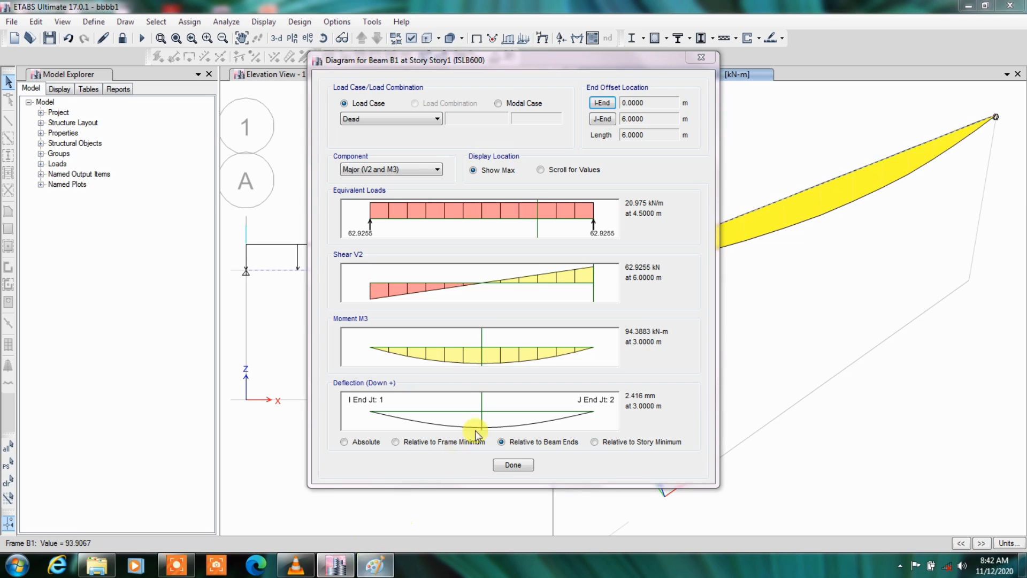
left_click(501, 464)
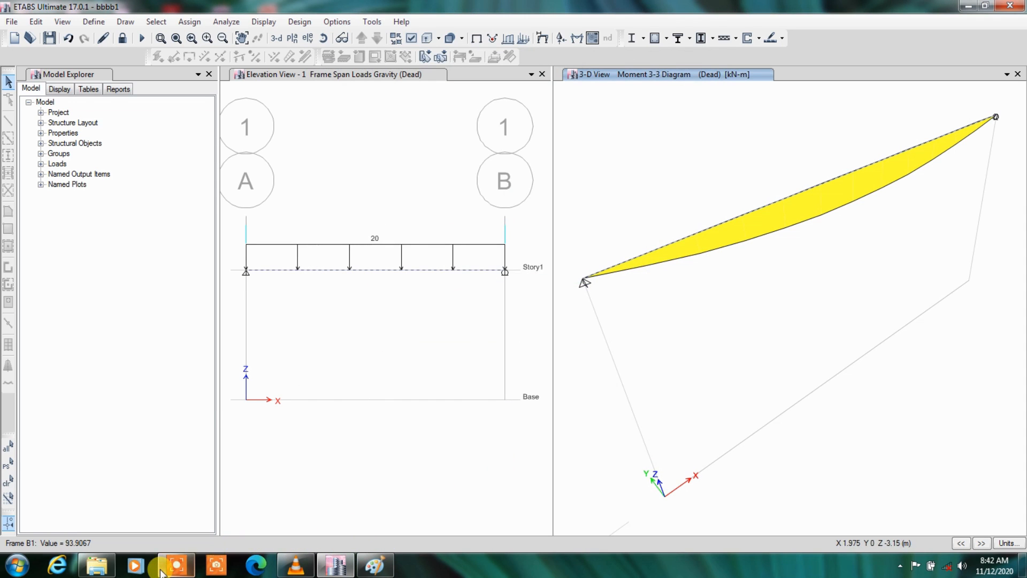
mouse_move(176, 565)
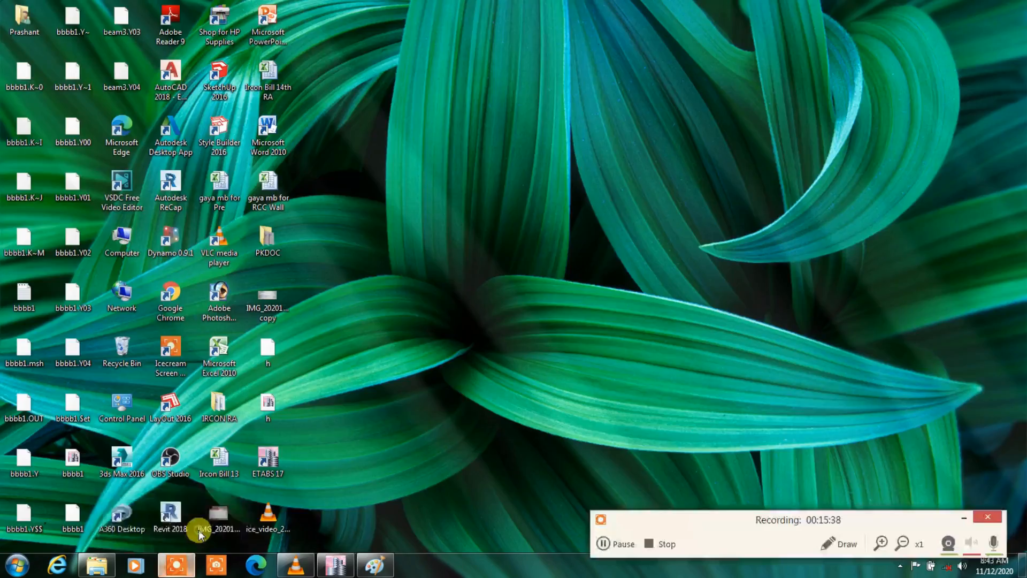
left_click(197, 529)
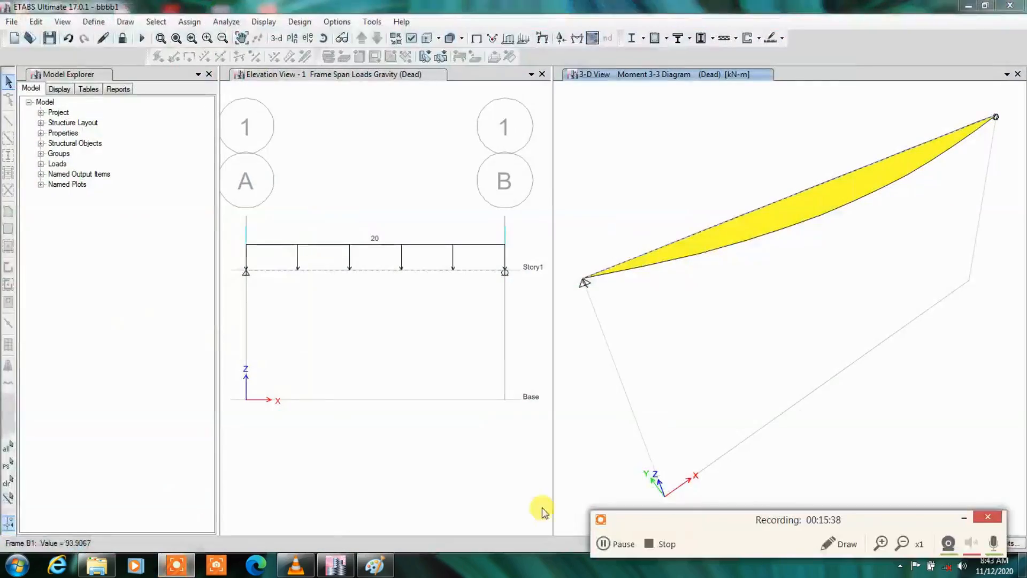